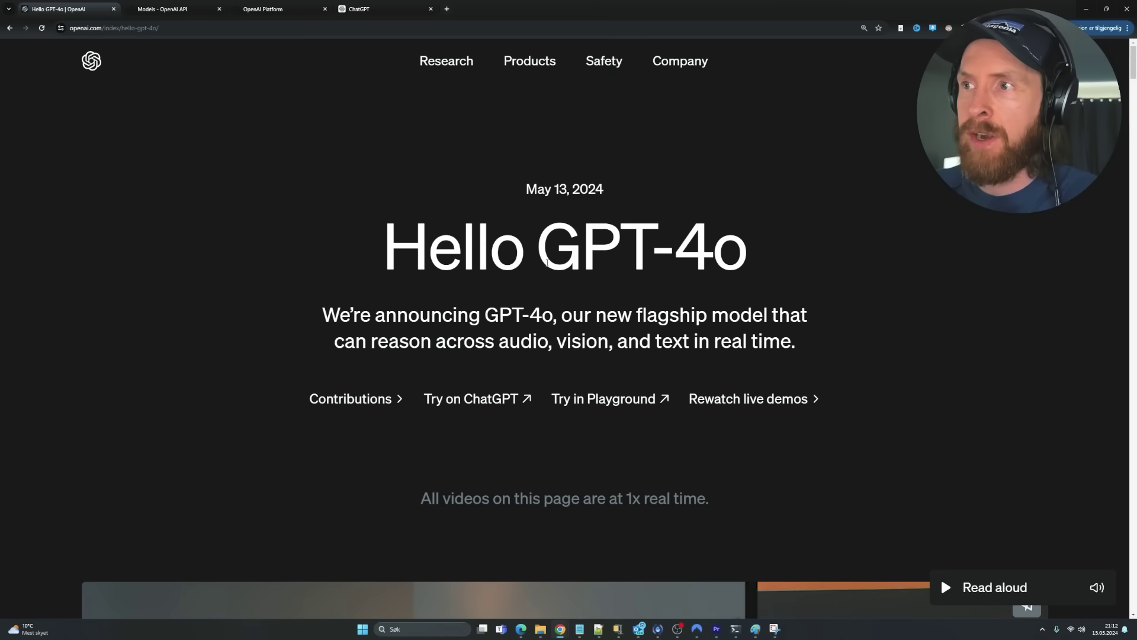
Highlight 'GPT-4o' in the page heading and the flagship model claim in the subtitle.
left_click_drag(546, 262, 756, 261)
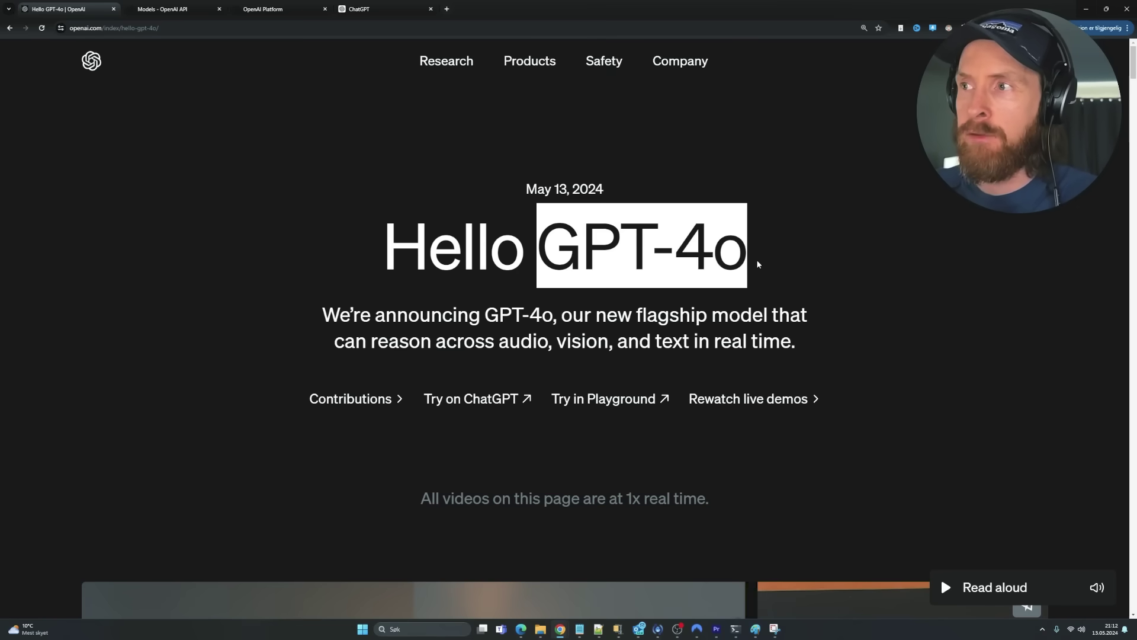
left_click(850, 264)
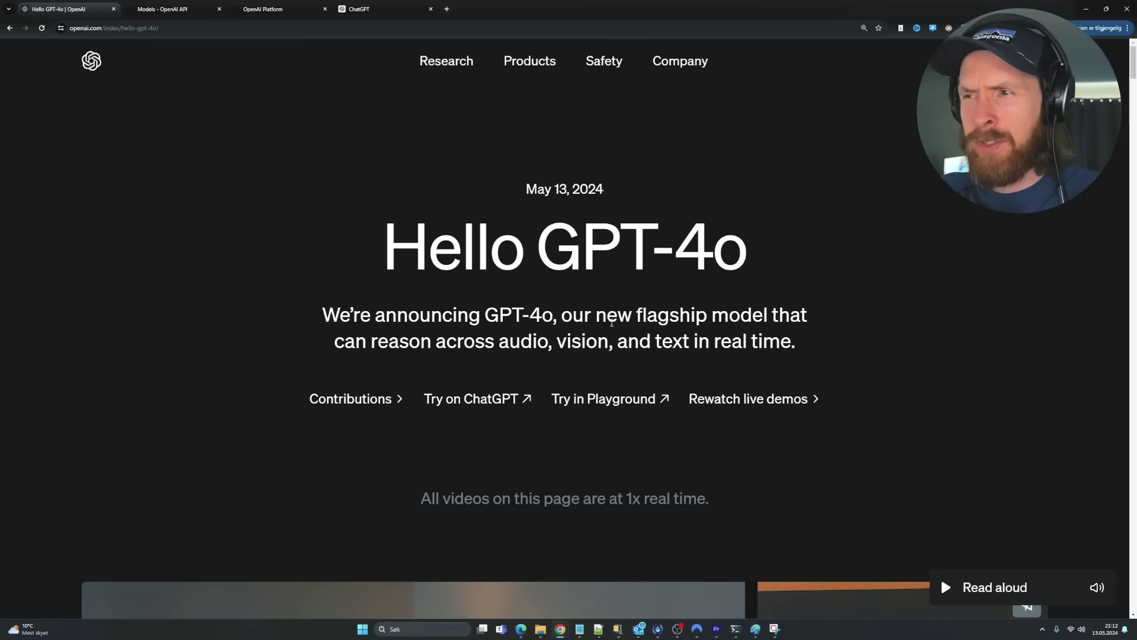
left_click_drag(596, 318, 863, 350)
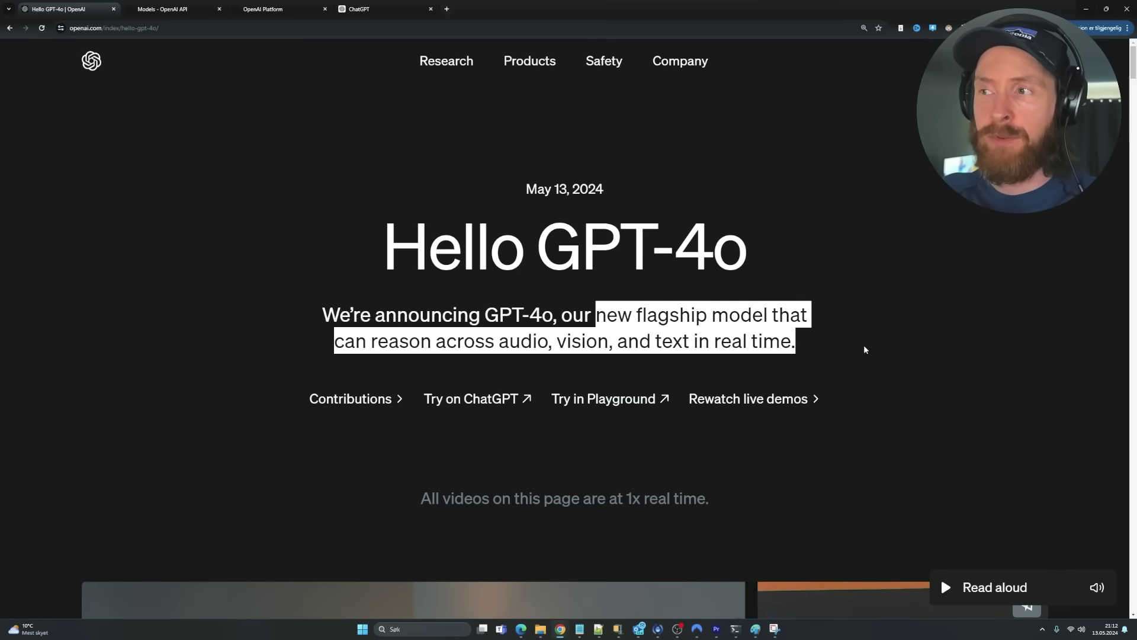
left_click(873, 350)
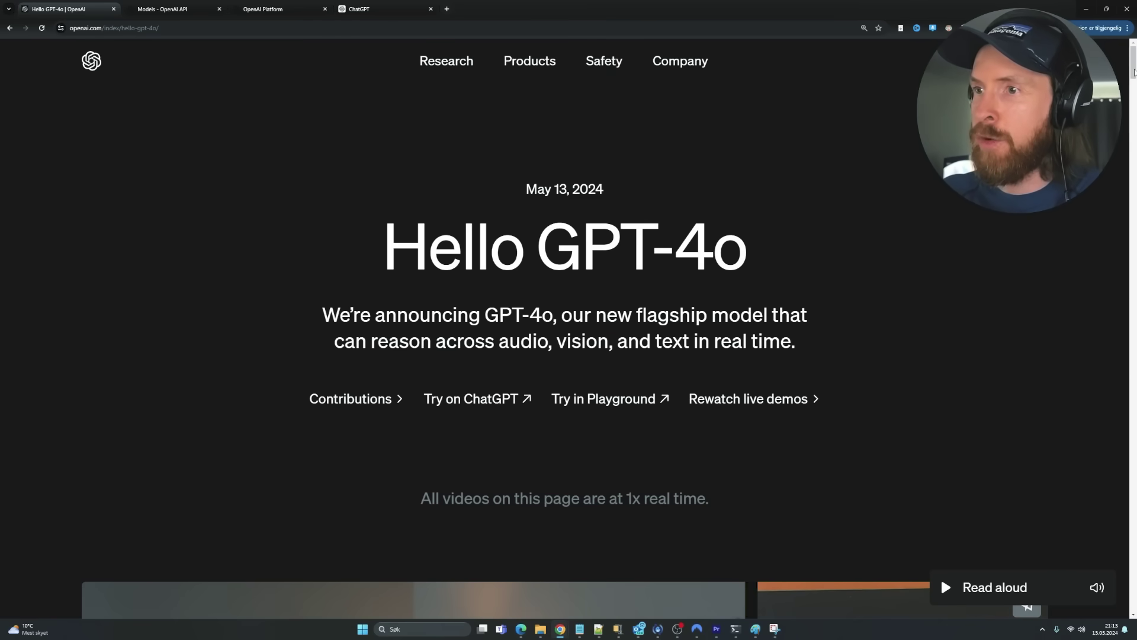
Scroll to the GPT-4o description and highlight the 'omni' explanation and '320 milliseconds'.
left_click_drag(1134, 72, 1132, 123)
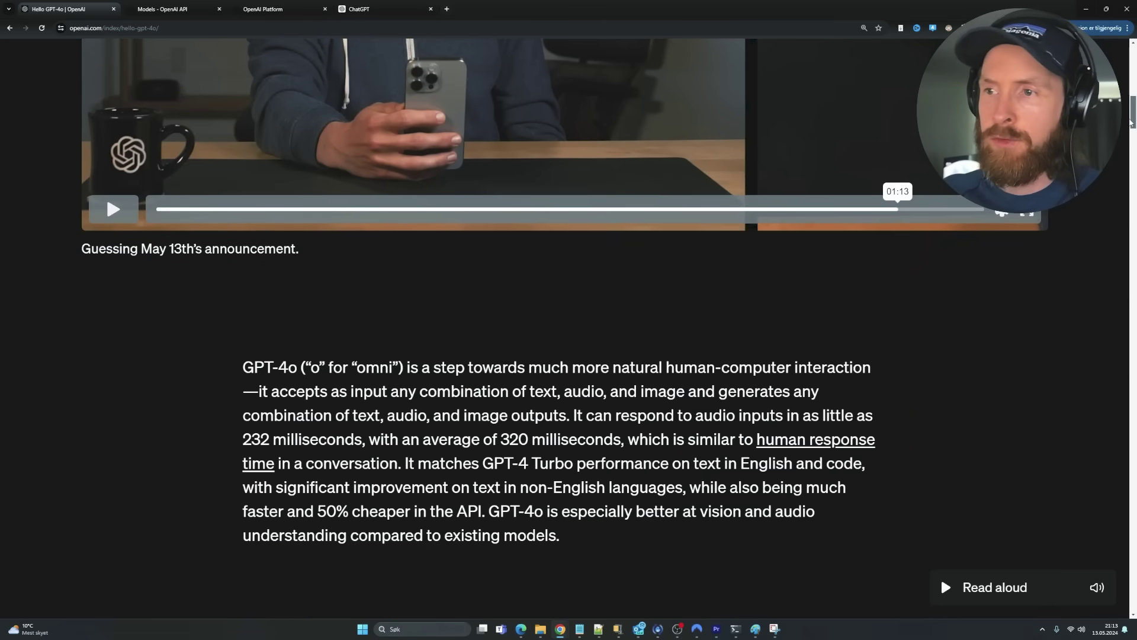
left_click_drag(308, 367, 450, 391)
left_click(449, 364)
left_click(510, 431)
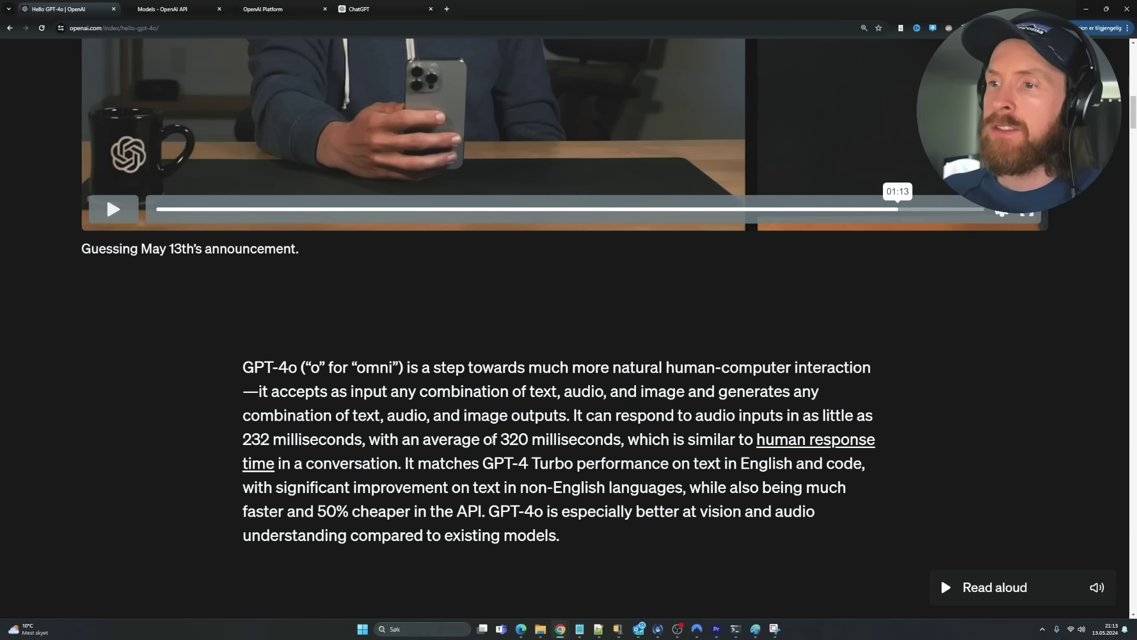
left_click_drag(502, 440, 622, 440)
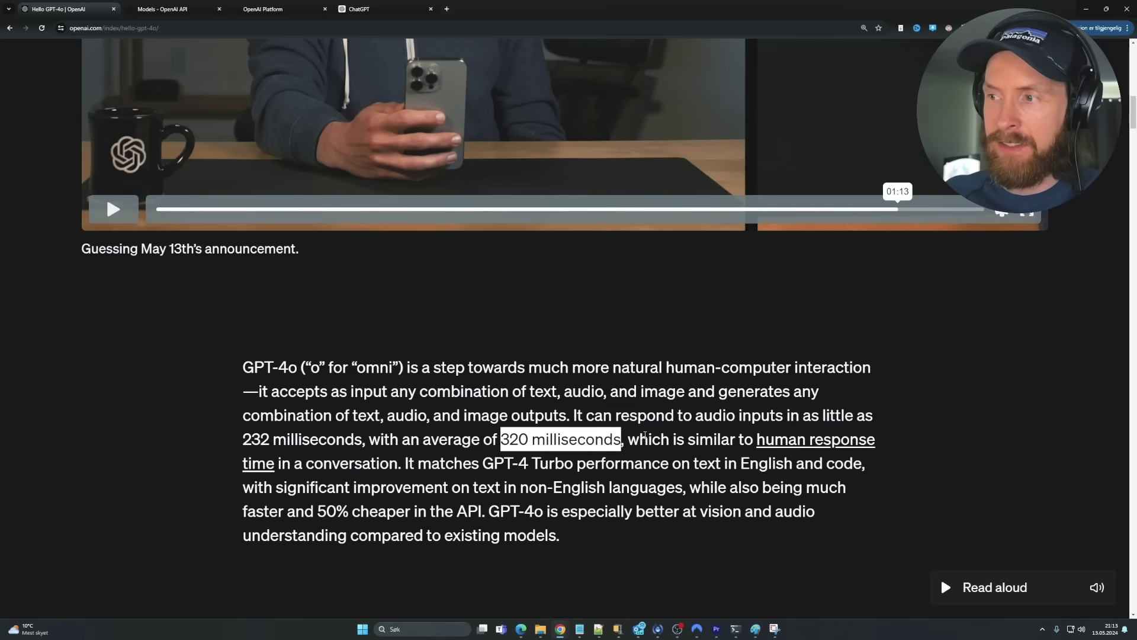
left_click(646, 437)
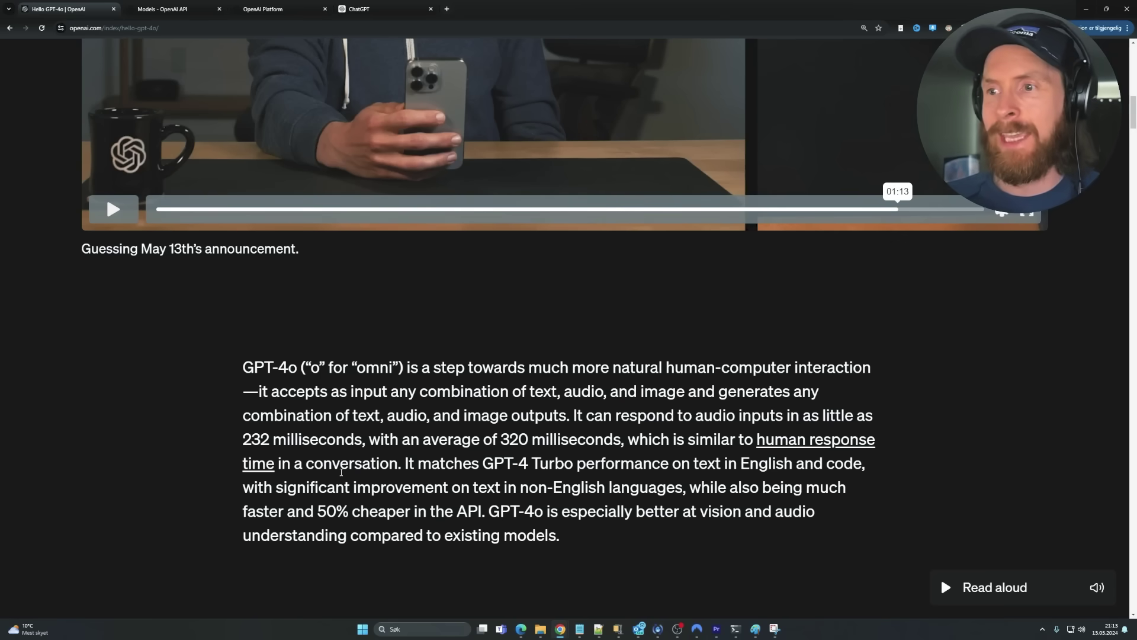
Highlight '320 milliseconds' again and the '50% cheaper in the API' claim, then bring up gpt4o.py.
left_click_drag(499, 442, 623, 445)
left_click(611, 467)
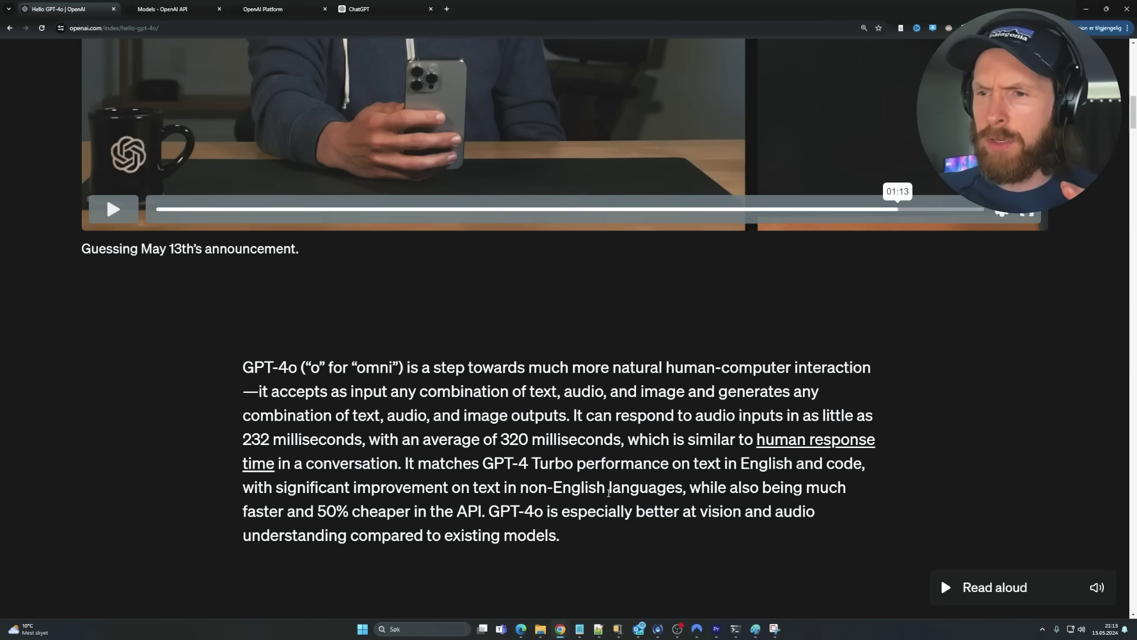
left_click_drag(325, 512, 574, 540)
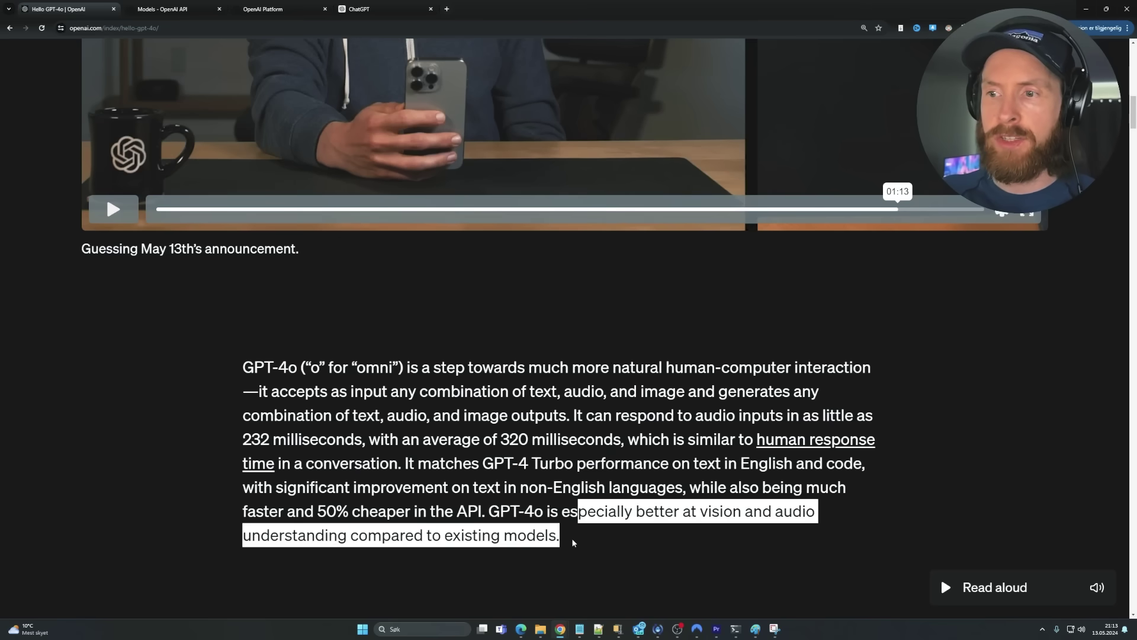
left_click(610, 539)
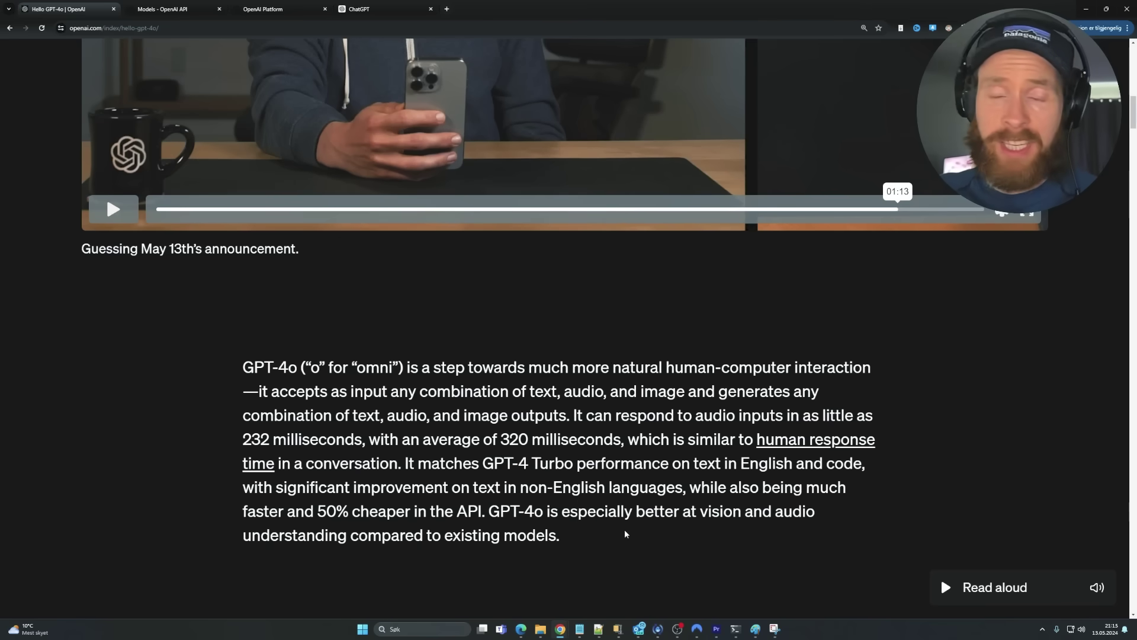
left_click(599, 631)
scroll(233, 322, "down", 8)
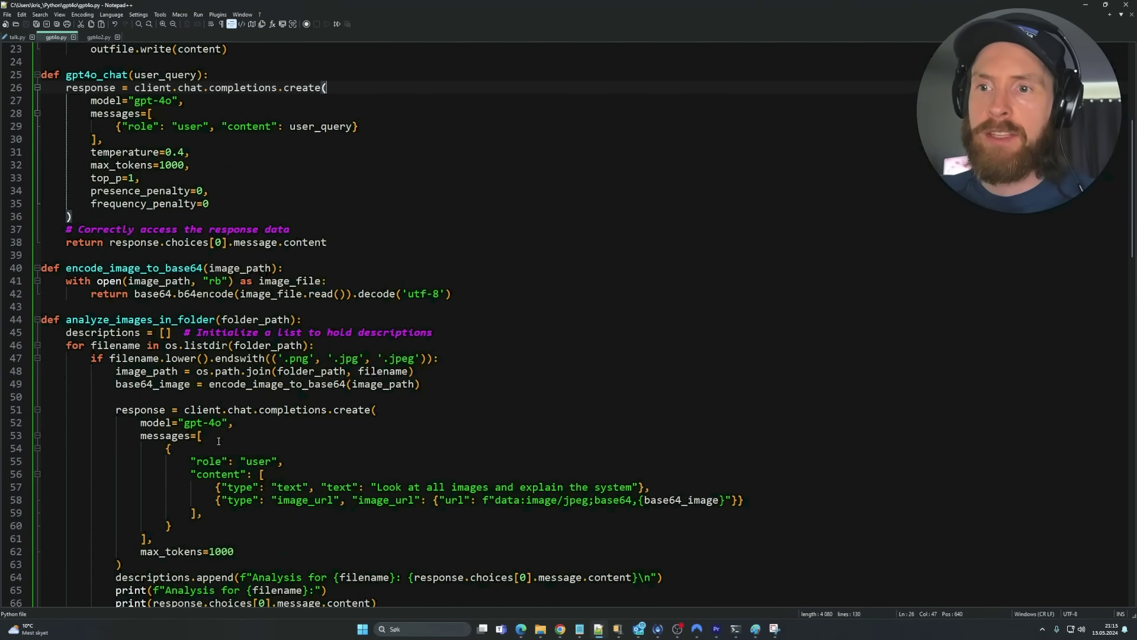
left_click_drag(221, 423, 185, 423)
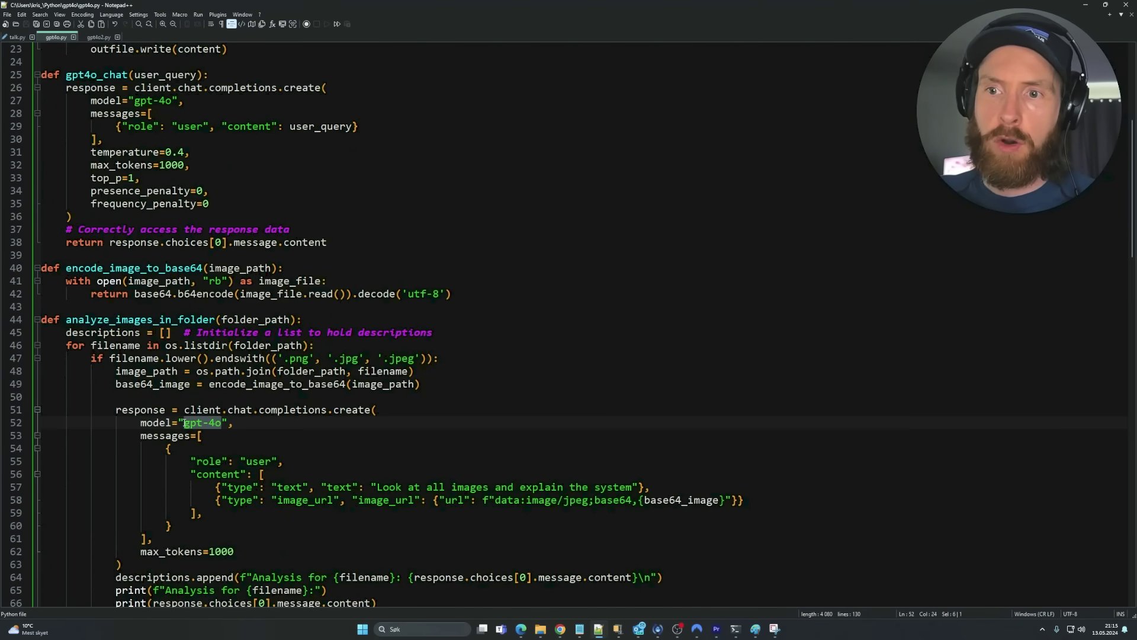
left_click(293, 424)
left_click_drag(172, 100, 134, 101)
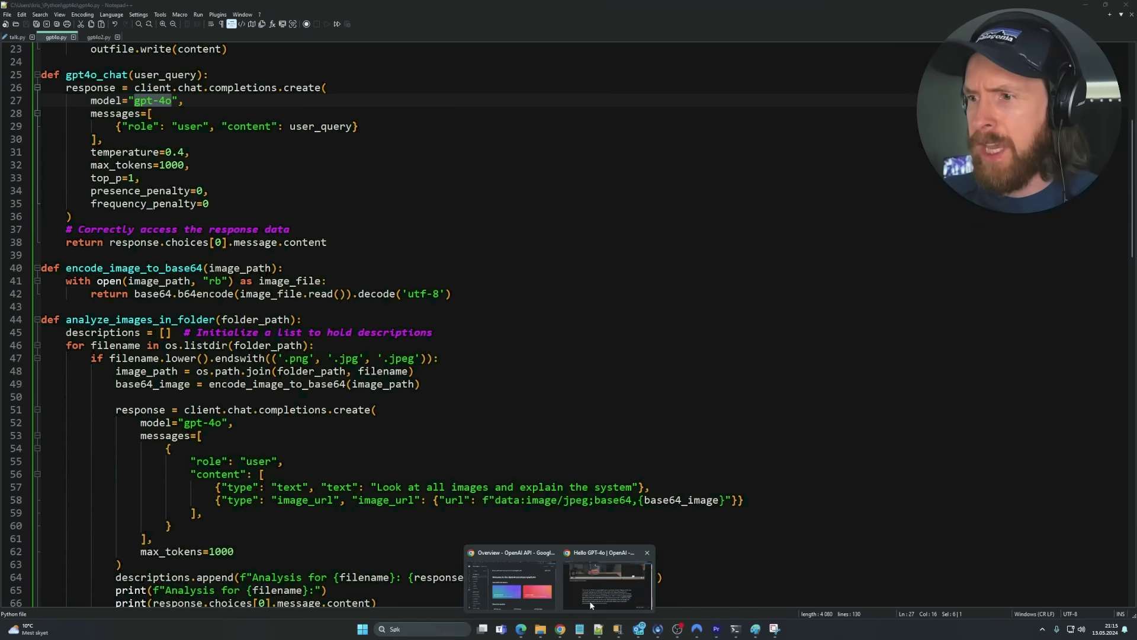
Open the GPT-4o models documentation and highlight that it accepts text or image input.
left_click(631, 584)
left_click(254, 9)
left_click(195, 4)
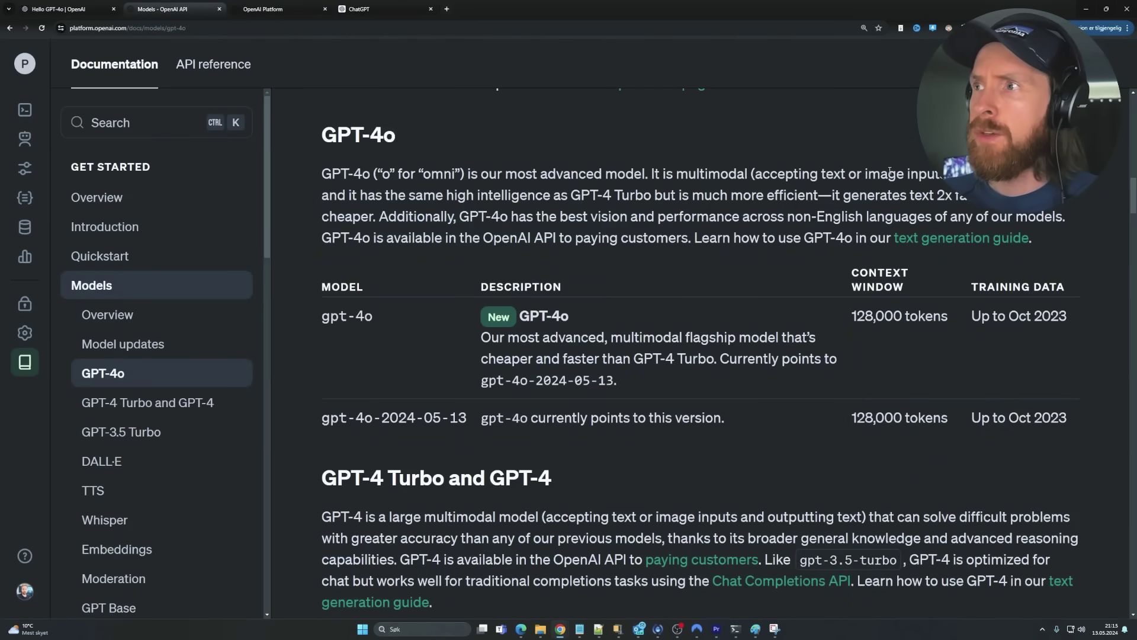
left_click_drag(818, 174, 946, 174)
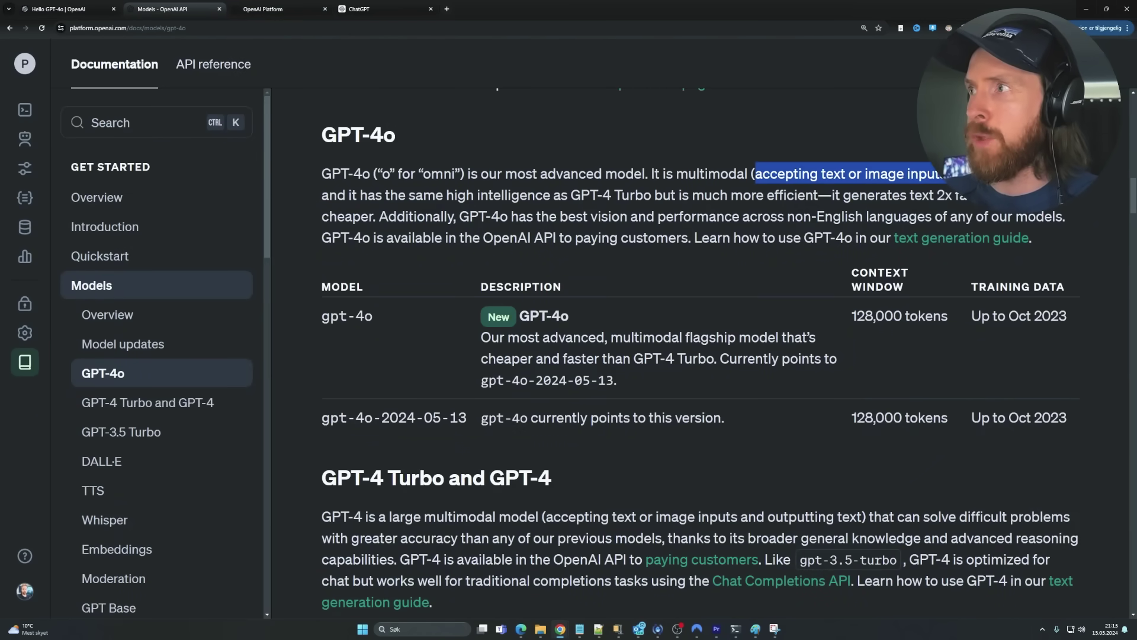
left_click(1094, 230)
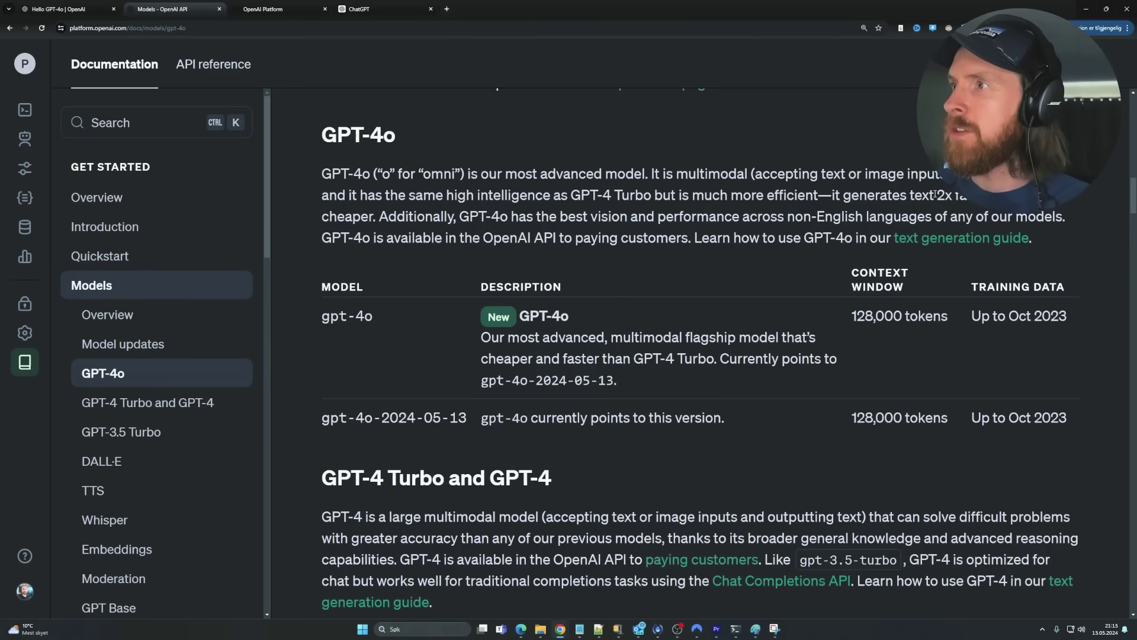
Highlight the speed claim and the 128,000-token context window on the GPT-4o models page.
left_click_drag(938, 195, 972, 196)
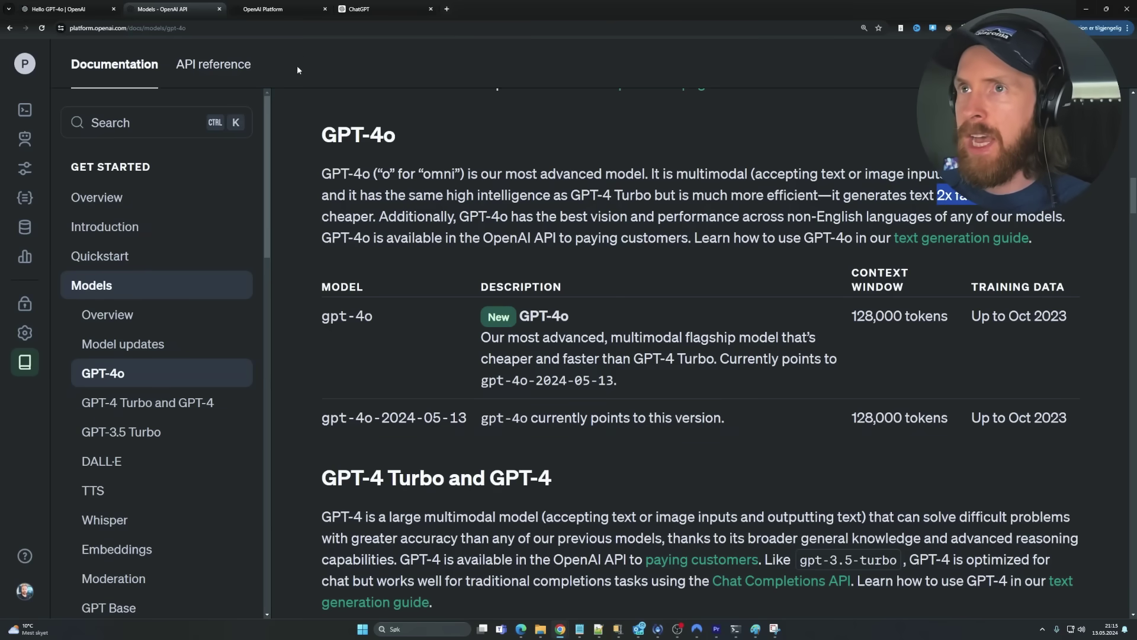
left_click(279, 8)
left_click(415, 9)
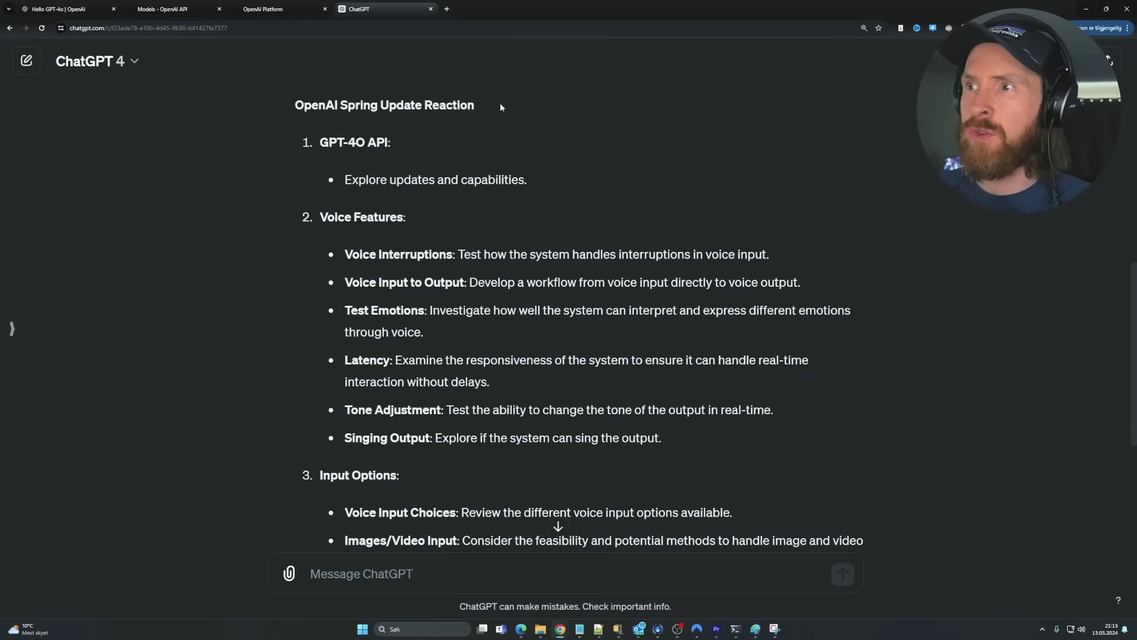
left_click(172, 9)
left_click_drag(852, 316, 910, 316)
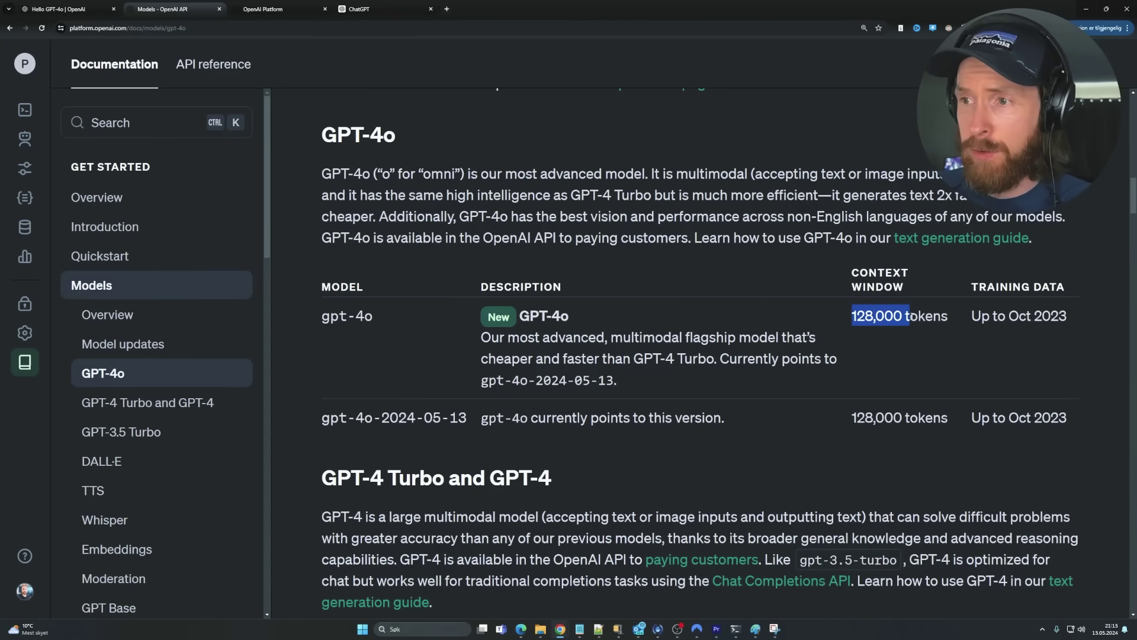
left_click(845, 357)
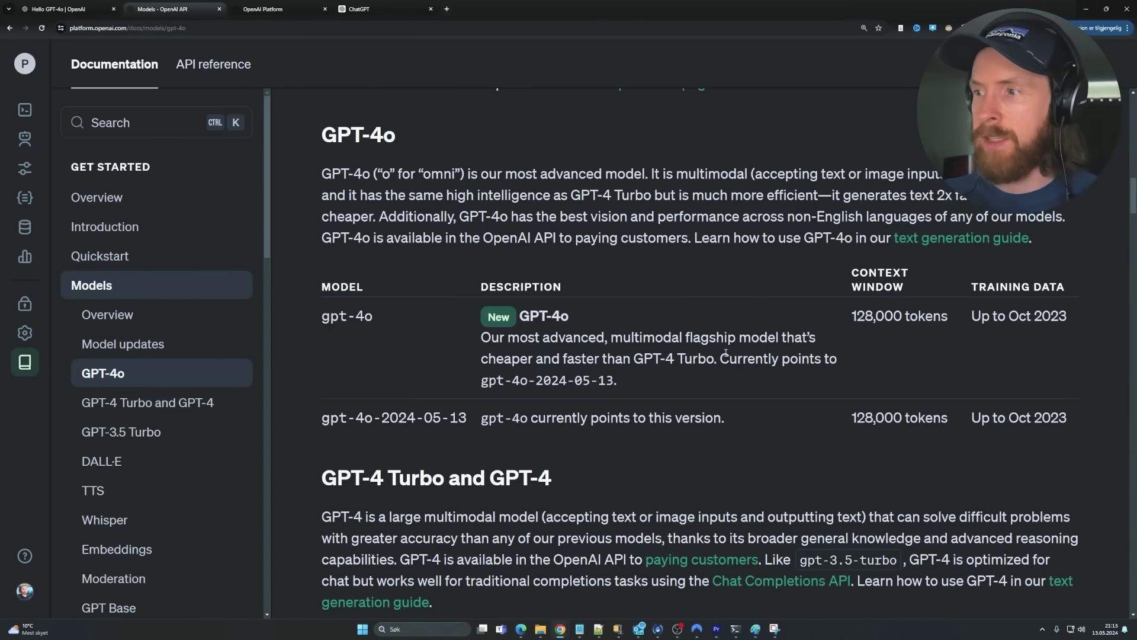
In the ChatGPT plan, highlight Voice Interruptions, Voice Input to Output and Test Emotions.
left_click(264, 7)
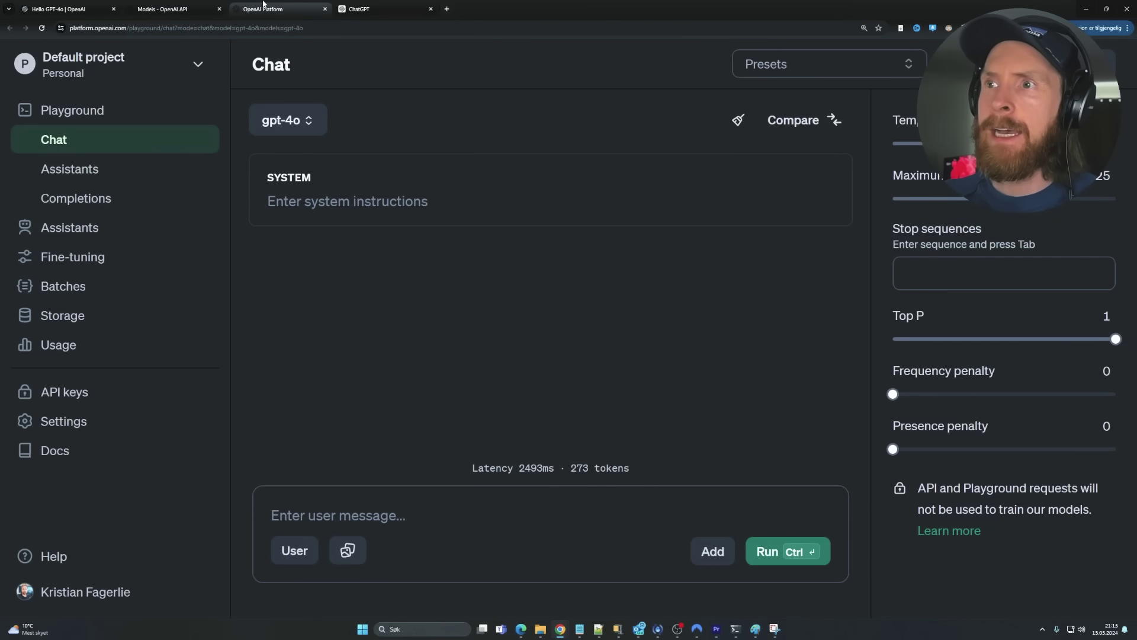
left_click(349, 7)
scroll(694, 225, "up", 9)
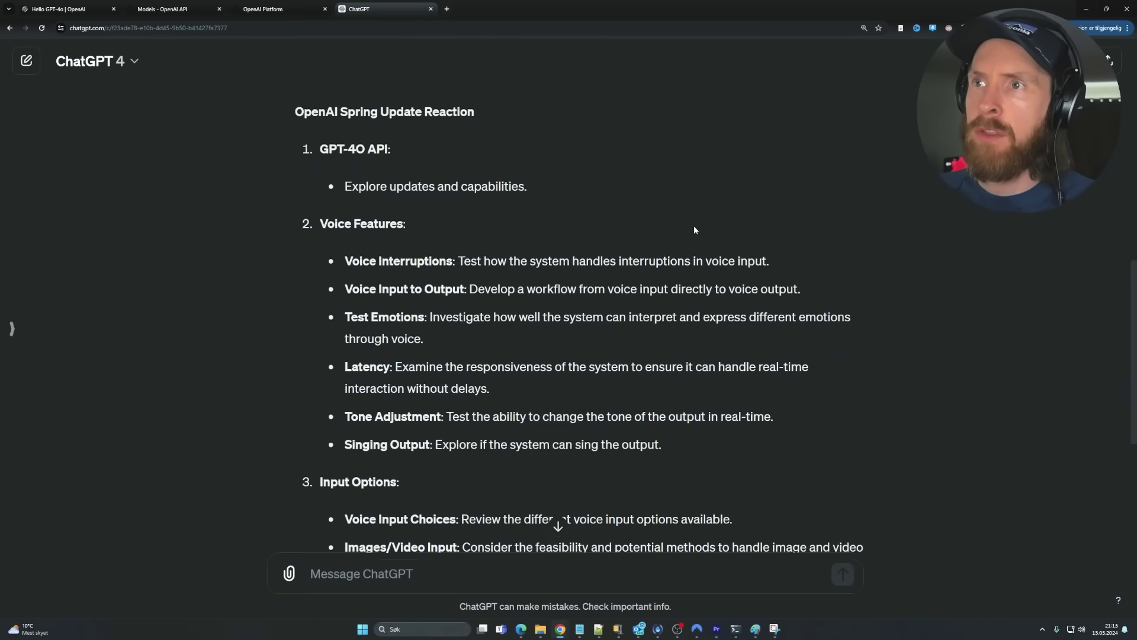
scroll(695, 233, "down", 8)
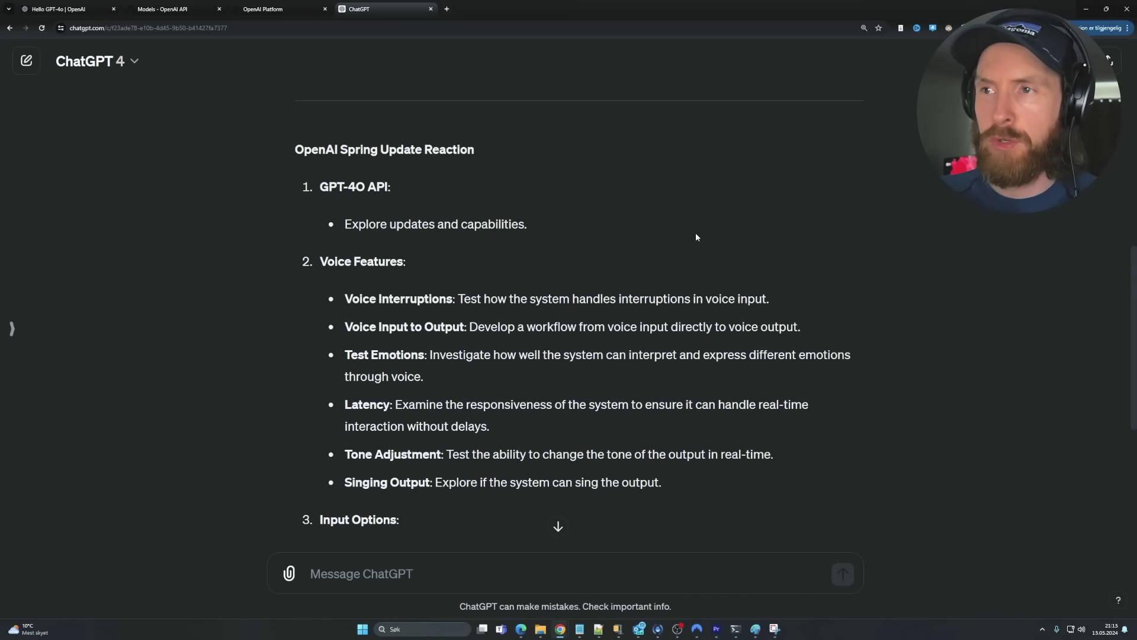
scroll(399, 255, "down", 1)
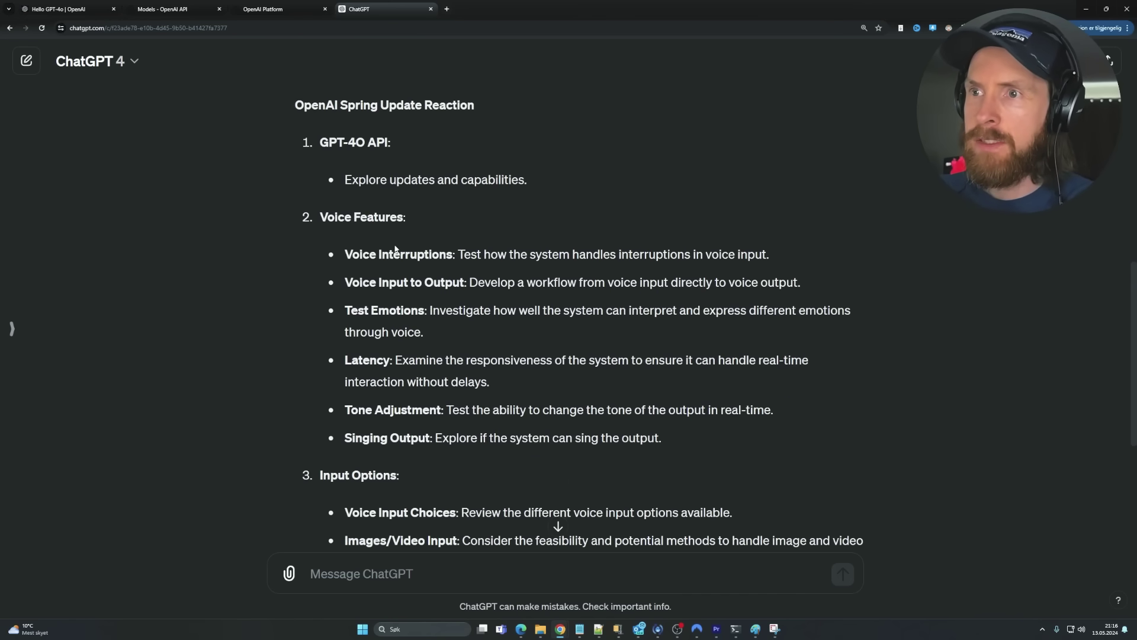
left_click_drag(345, 255, 452, 254)
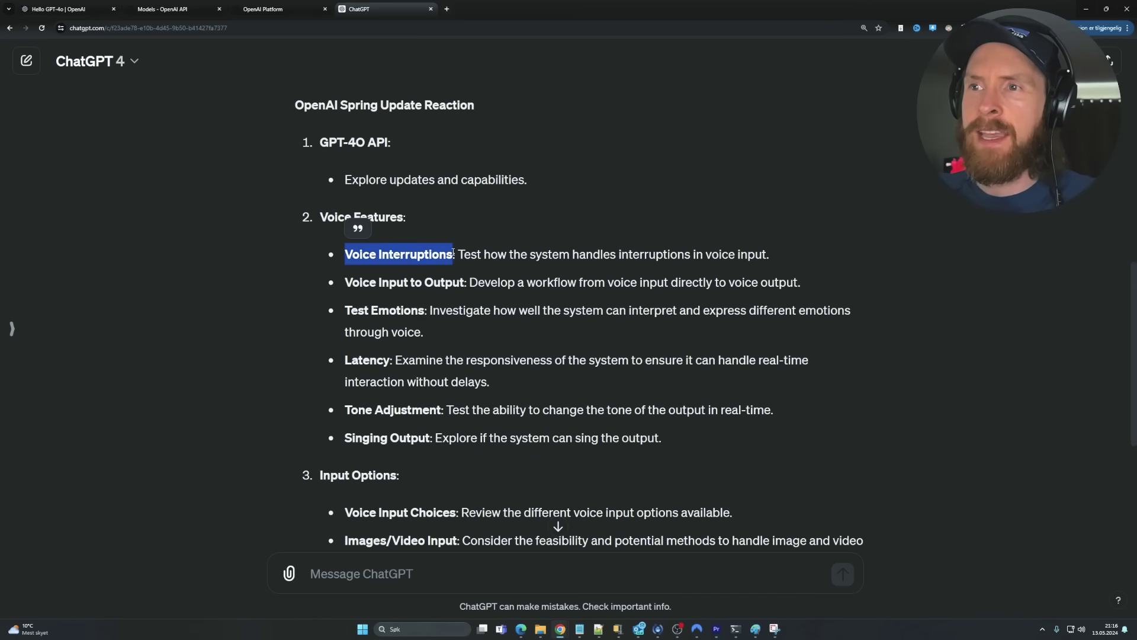
left_click(493, 261)
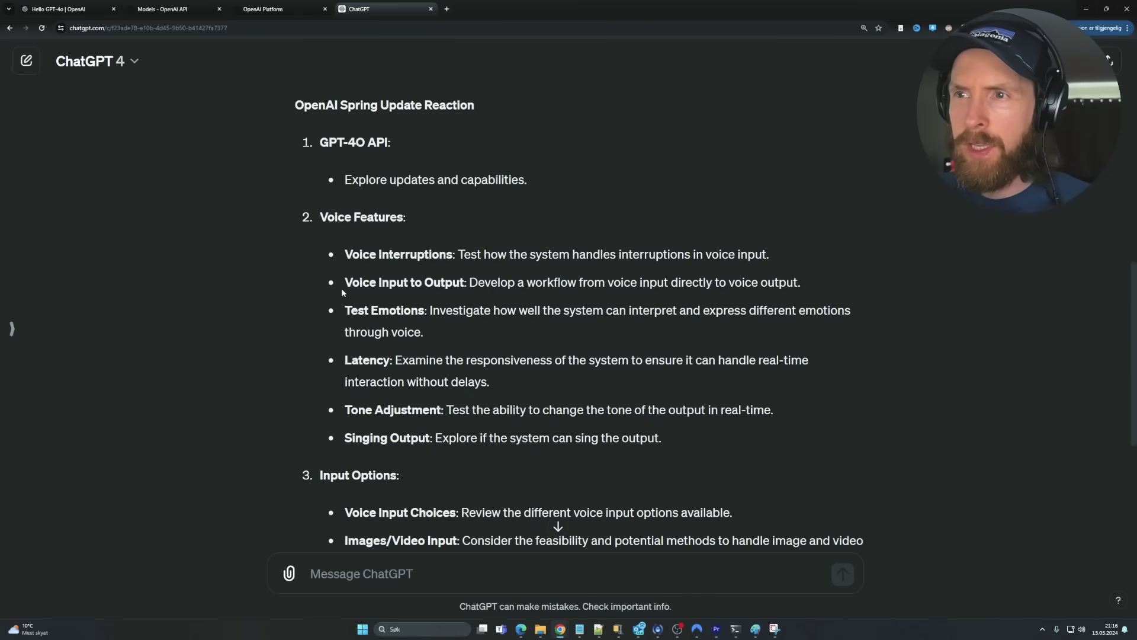
left_click_drag(346, 283, 463, 283)
left_click_drag(345, 311, 425, 309)
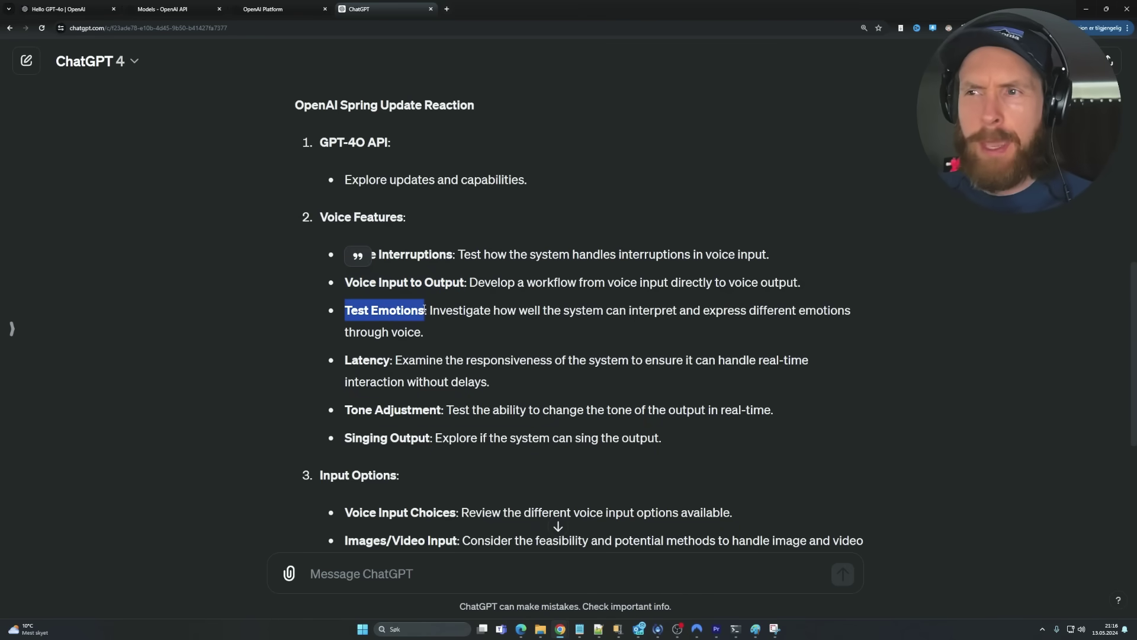
left_click(438, 333)
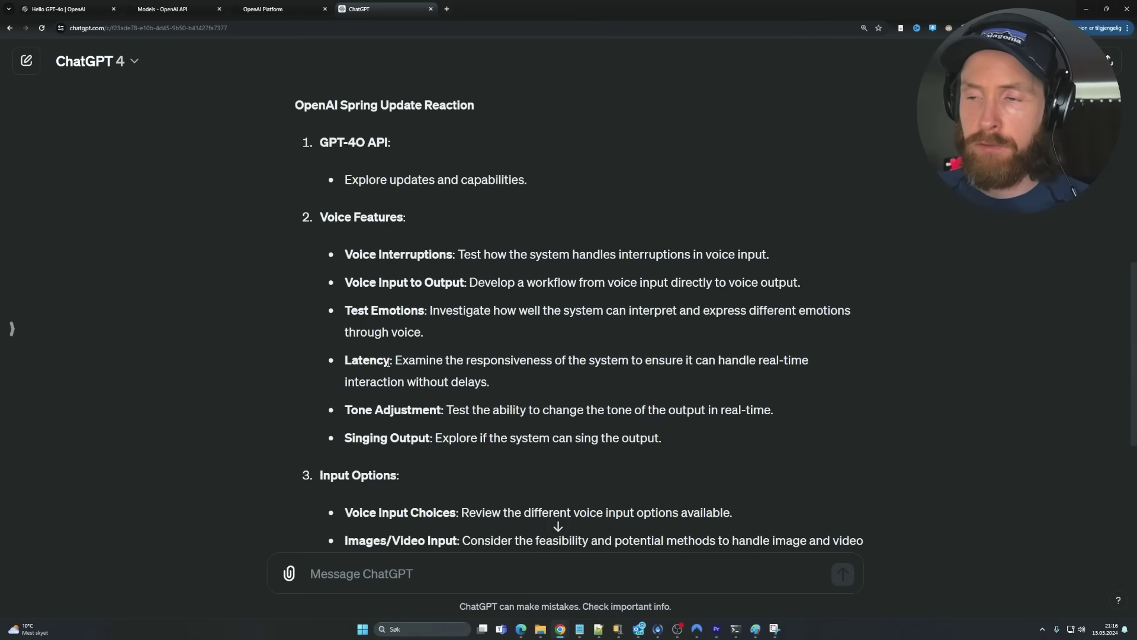
Highlight the Latency, Tone Adjustment, Voice Input Choices and Images/Video Input plan points.
left_click_drag(388, 363, 342, 364)
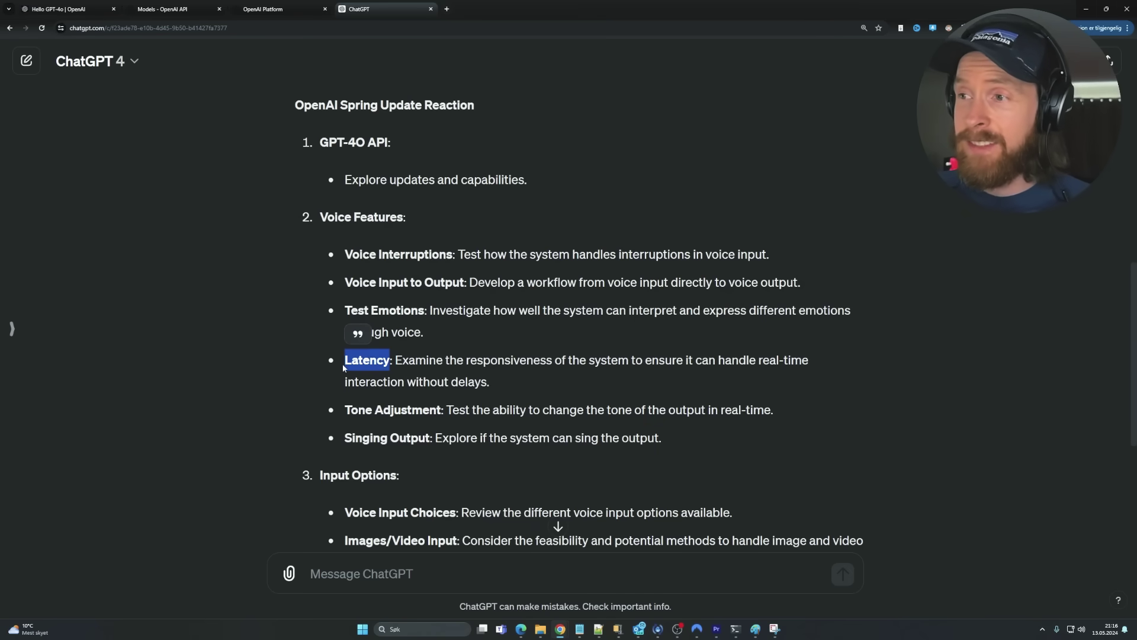
left_click_drag(346, 411, 344, 439)
left_click(267, 433)
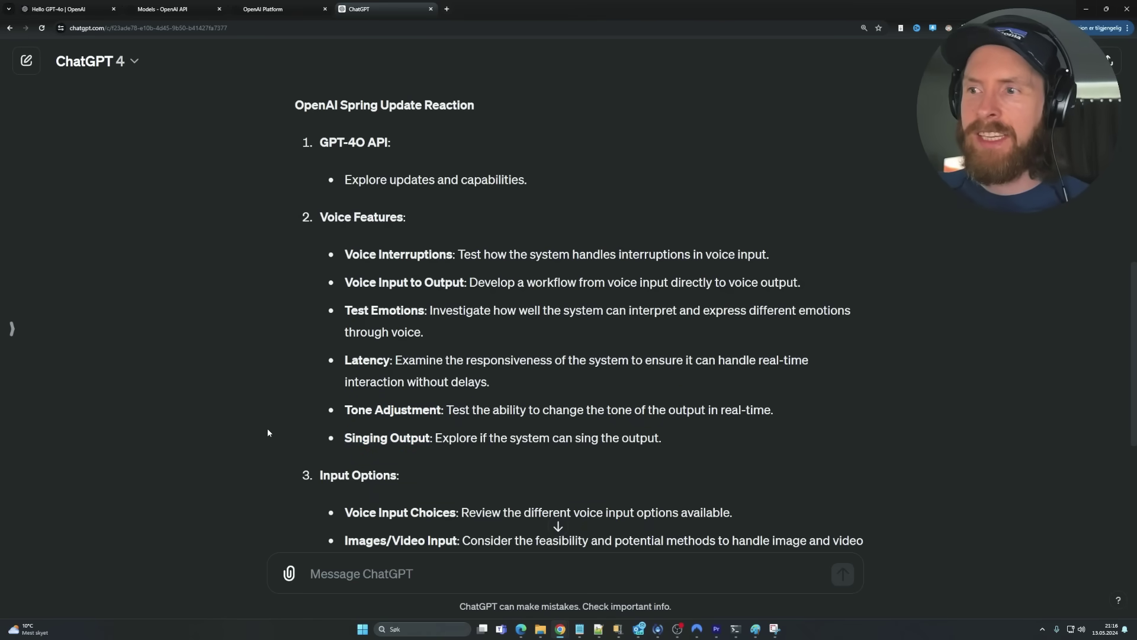
scroll(268, 433, "down", 3)
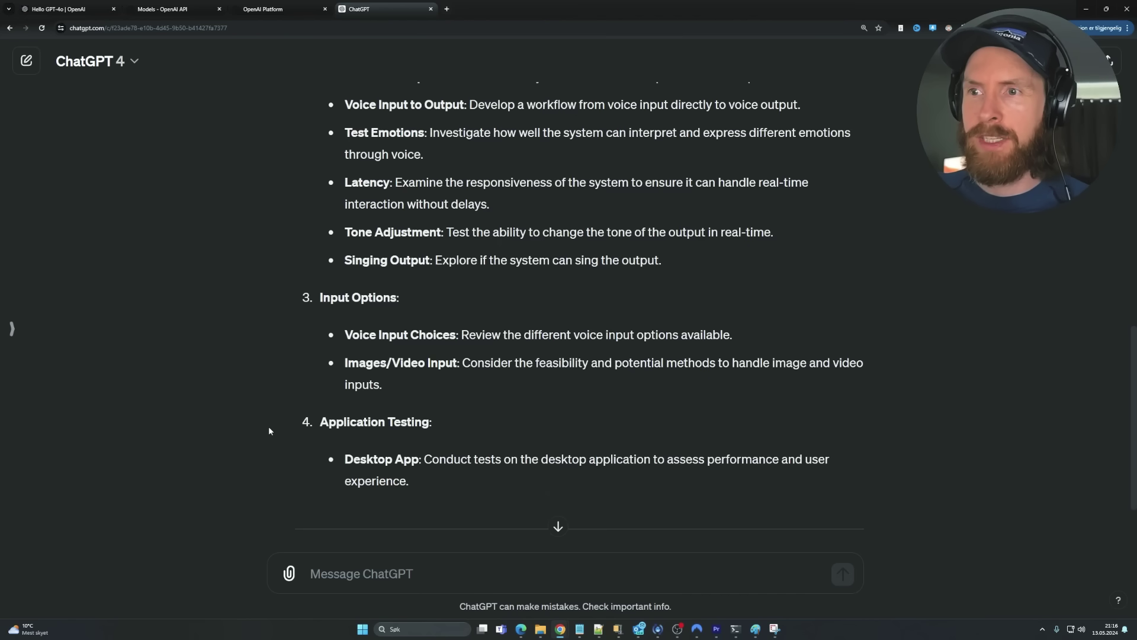
left_click_drag(346, 335, 464, 335)
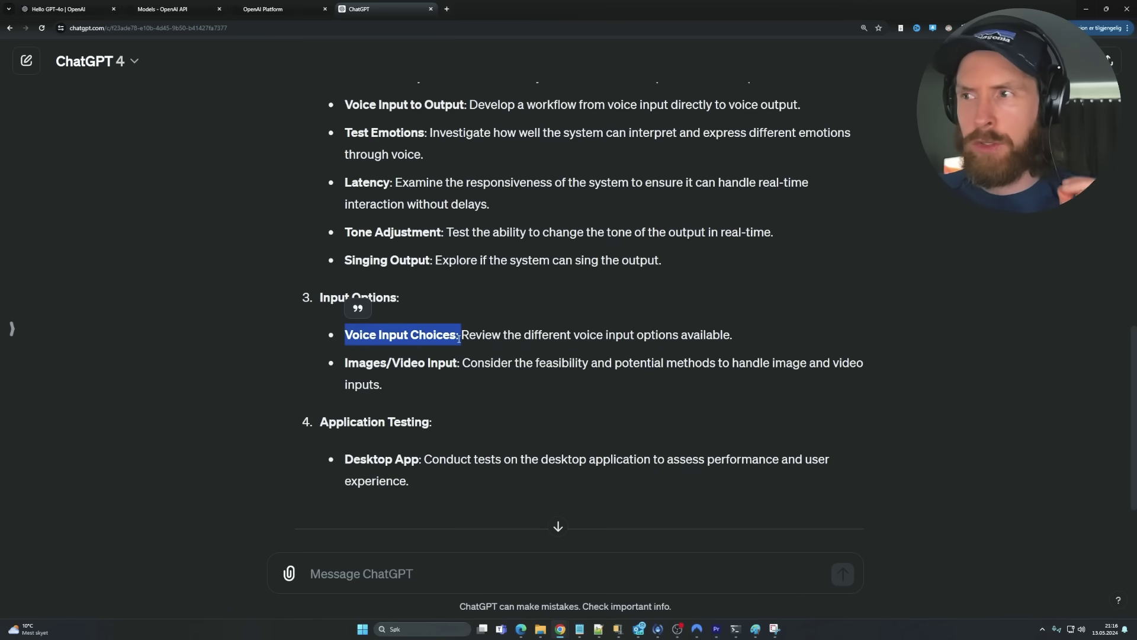
left_click(466, 391)
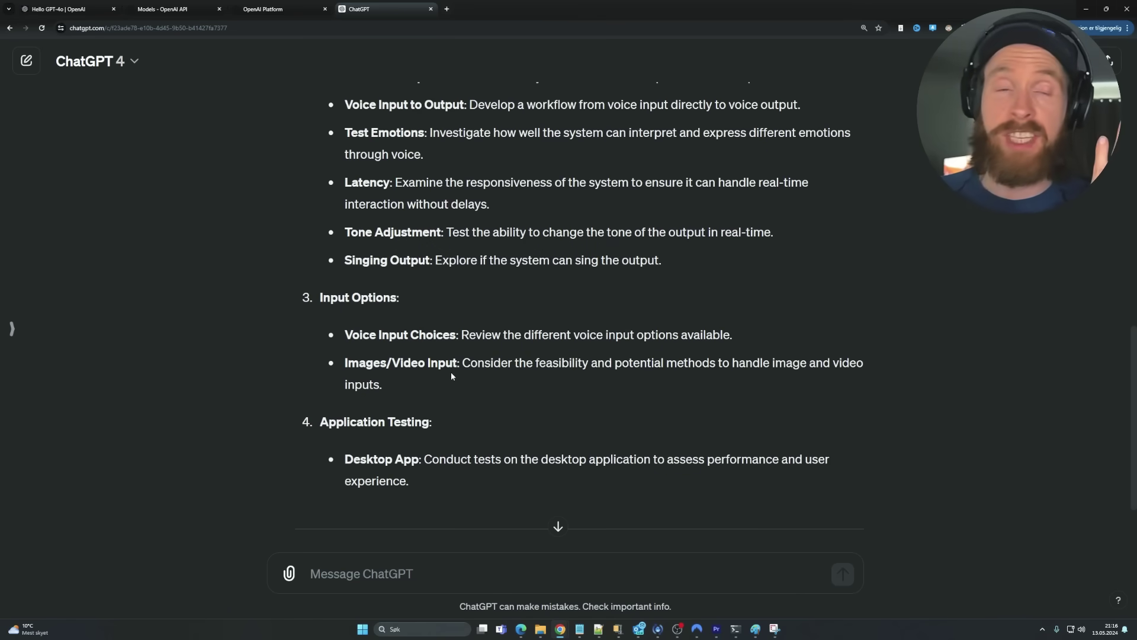
left_click_drag(349, 365, 462, 381)
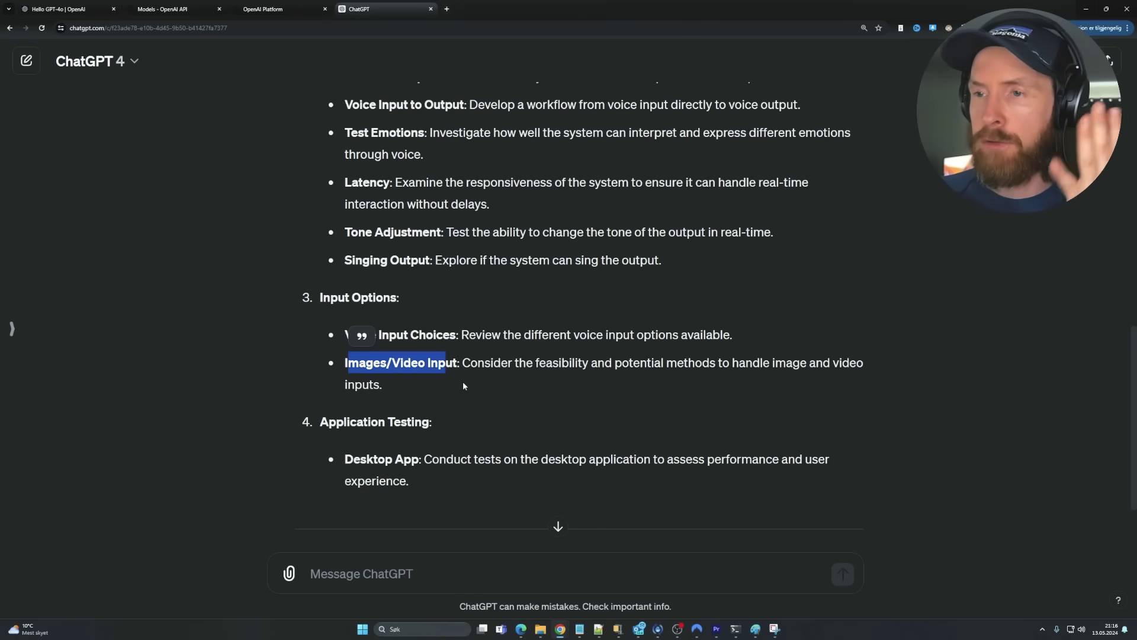
left_click(461, 382)
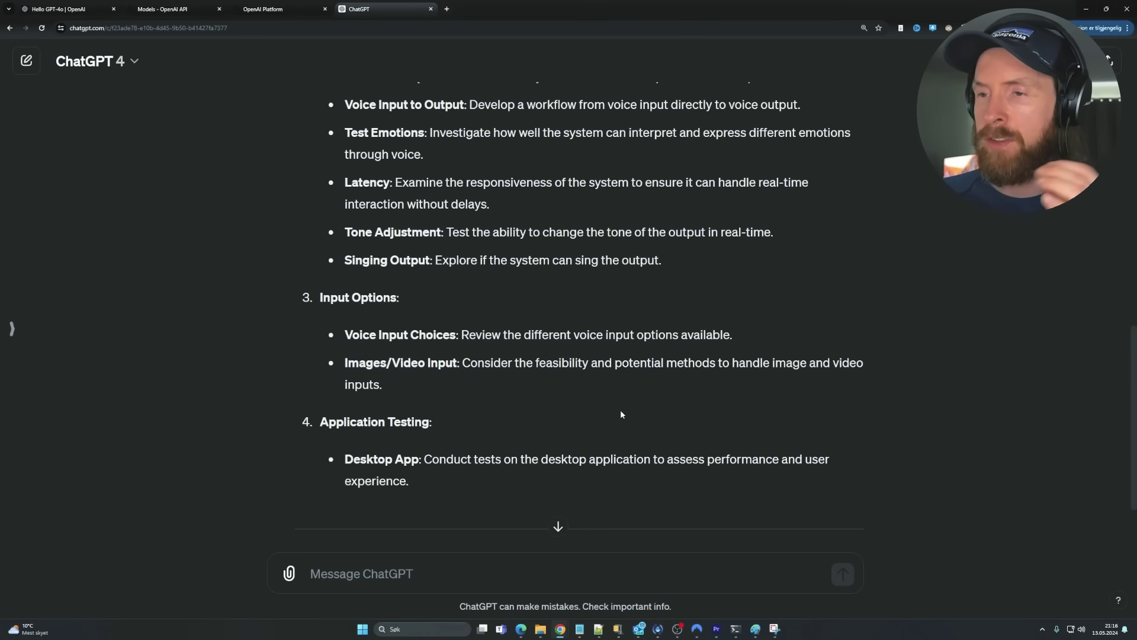
Doodle a freehand loop and a dot in Paint, then return to ChatGPT.
left_click(756, 630)
mouse_move(332, 212)
left_mouse_down()
mouse_move(308, 265)
mouse_move(348, 233)
mouse_move(312, 209)
left_mouse_up()
left_click(403, 166)
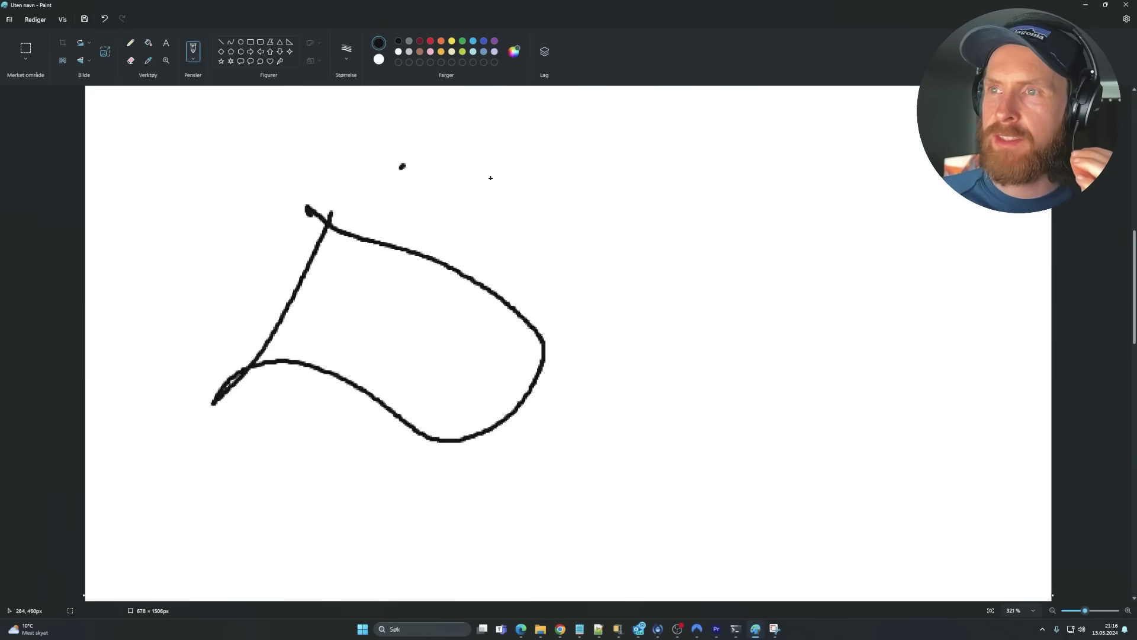
key("alt+Tab")
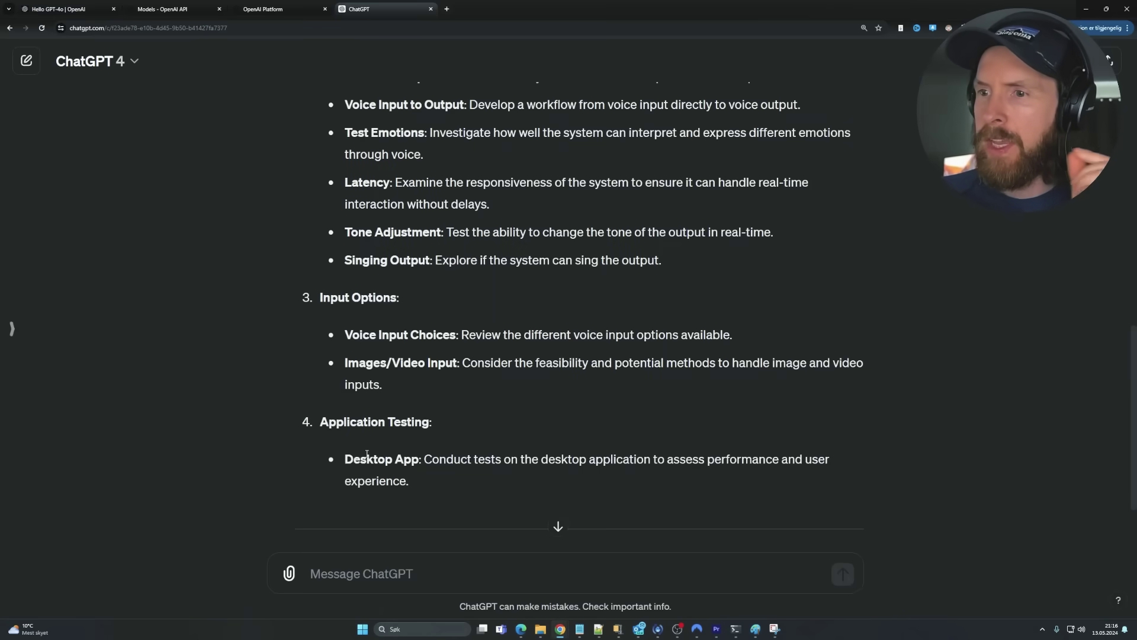
Highlight the Desktop App plan point and open the OpenAI Platform Playground chat page.
left_click_drag(345, 460, 421, 455)
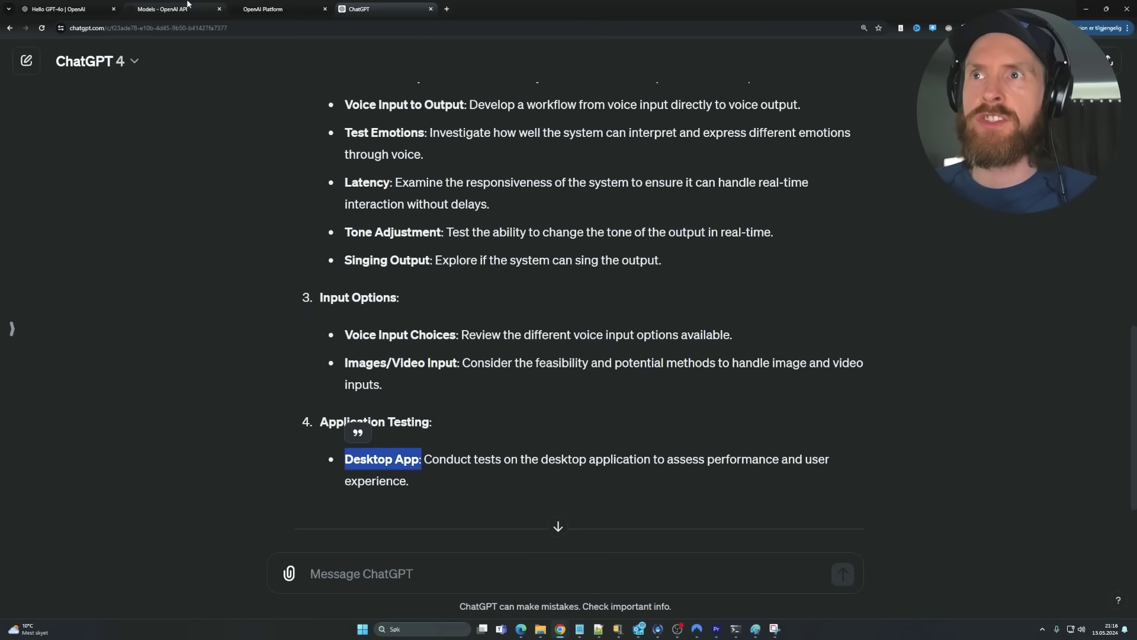
left_click(267, 6)
left_click(380, 3)
left_click(267, 5)
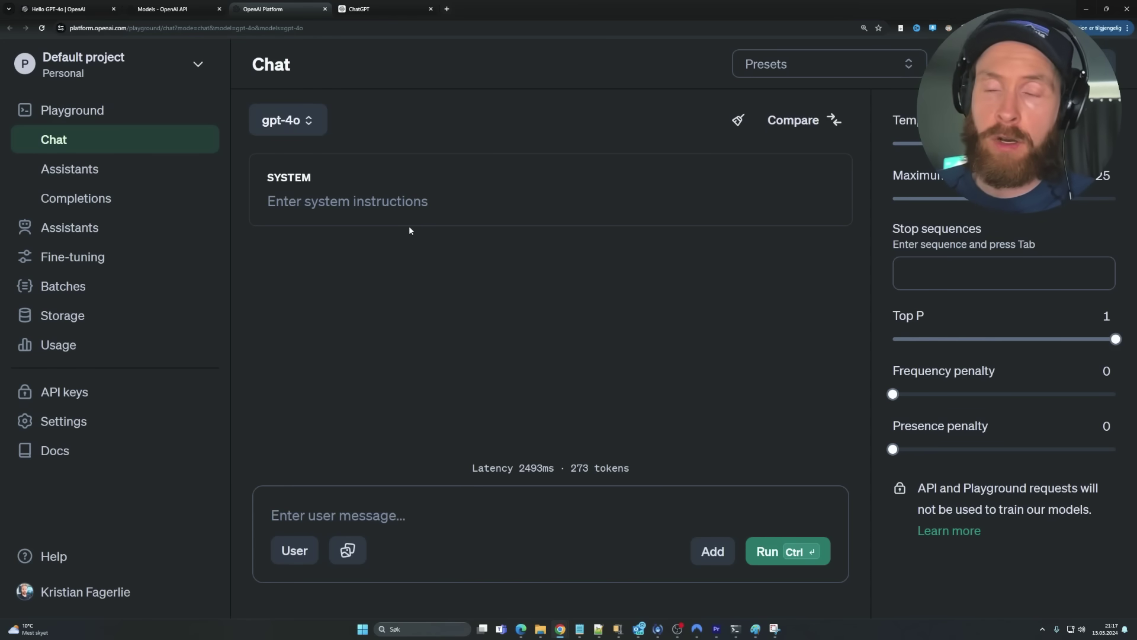
Zoom out the Hello GPT-4o page and scroll to the Model evaluations Text Evaluation chart.
left_click(79, 3)
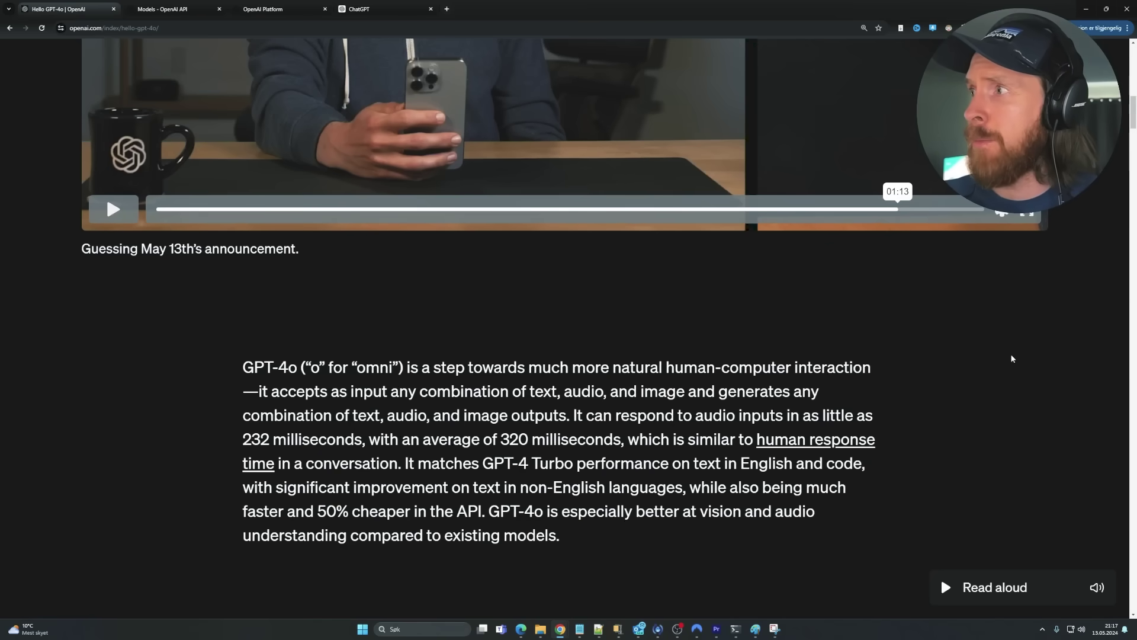
key("ctrl+minus")
scroll(967, 243, "up", 8)
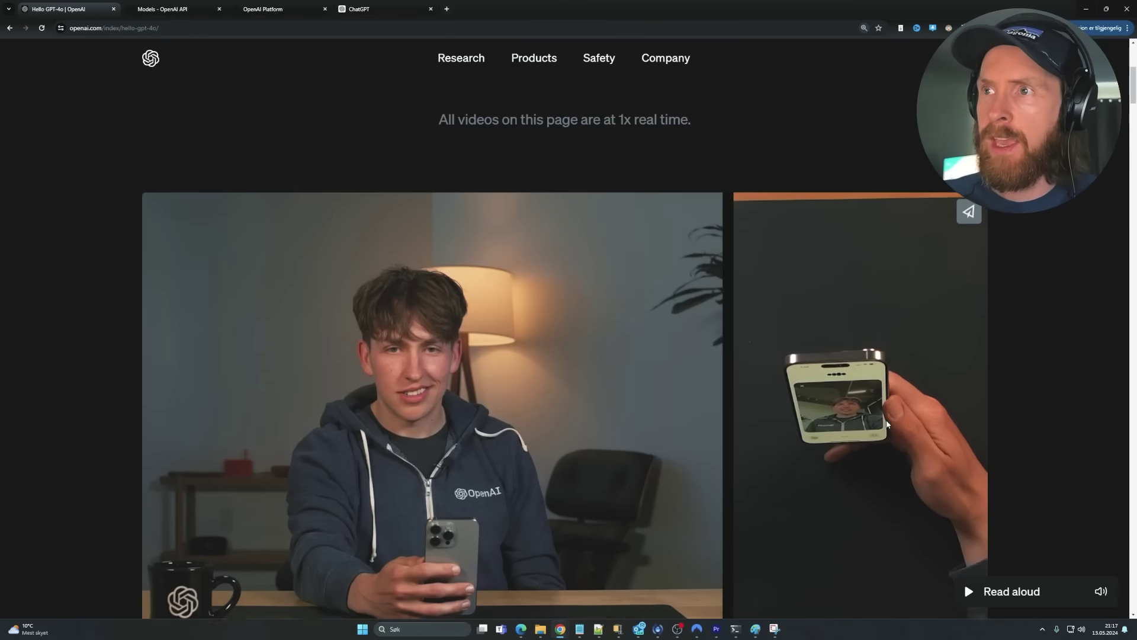
scroll(1124, 89, "down", 15)
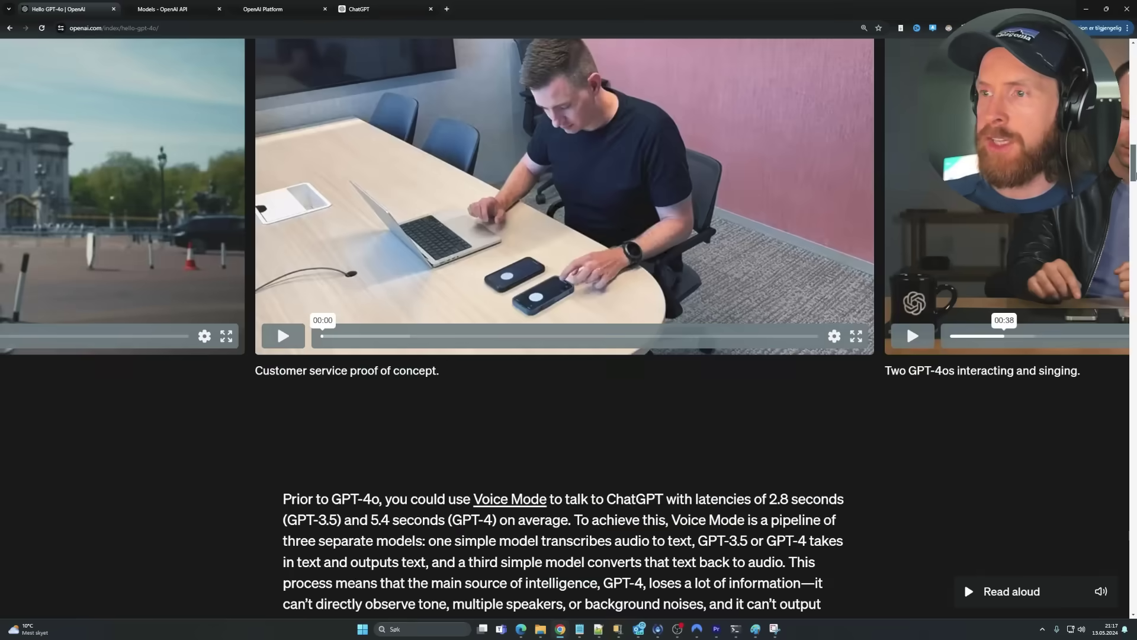
scroll(1133, 163, "up", 3)
left_click_drag(1133, 163, 1133, 296)
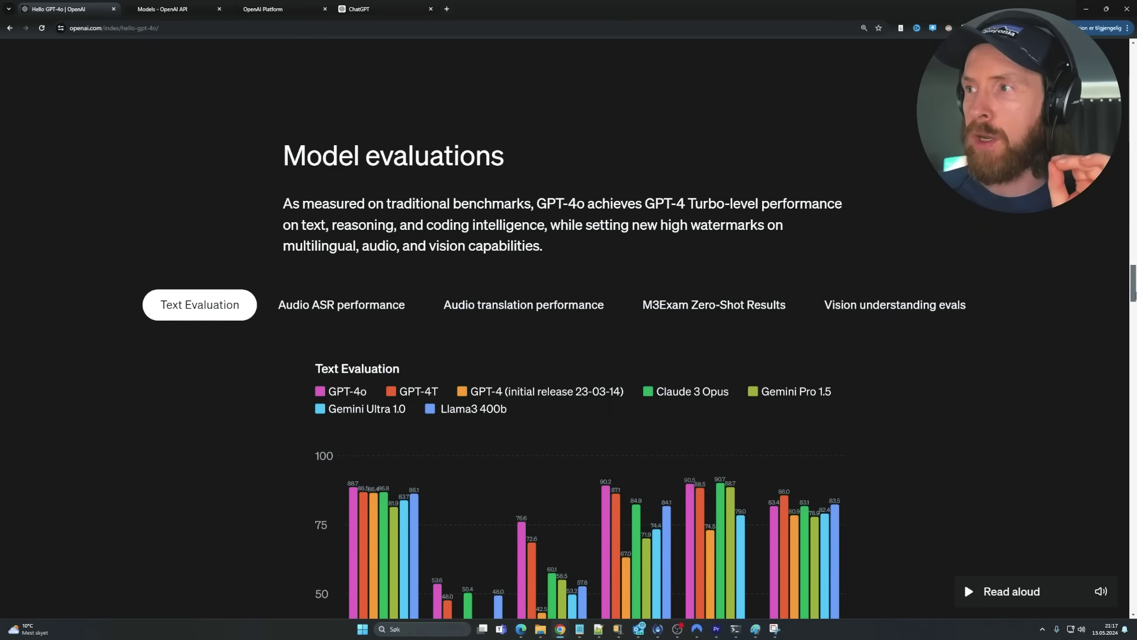
left_click_drag(1134, 294, 1135, 311)
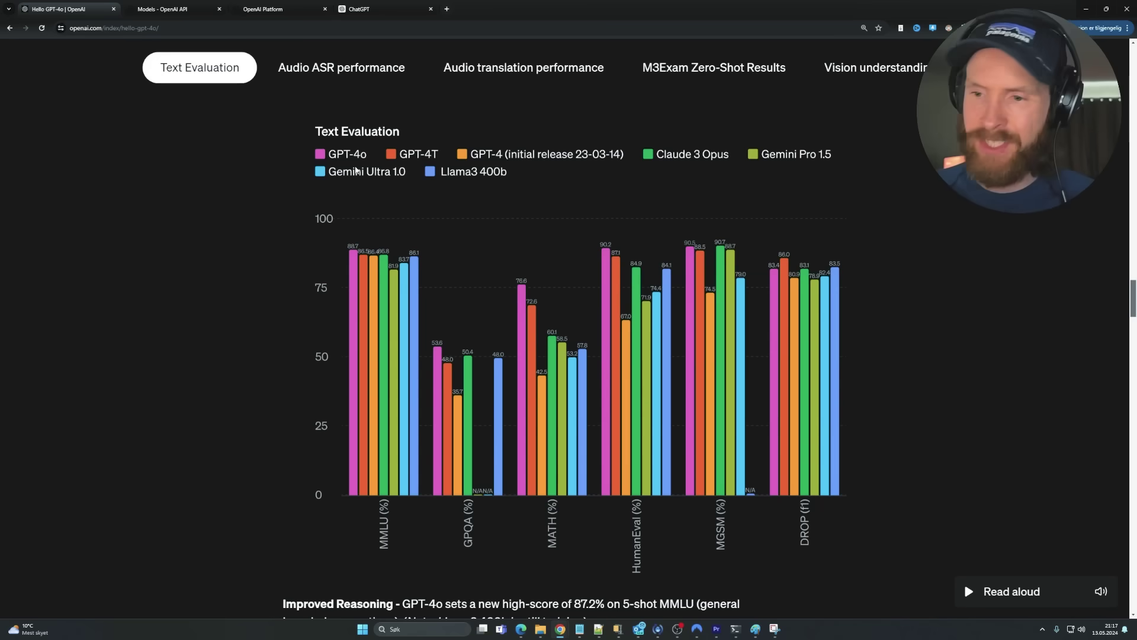
mouse_move(1134, 302)
left_mouse_down()
mouse_move(1133, 332)
mouse_move(1133, 322)
left_mouse_up()
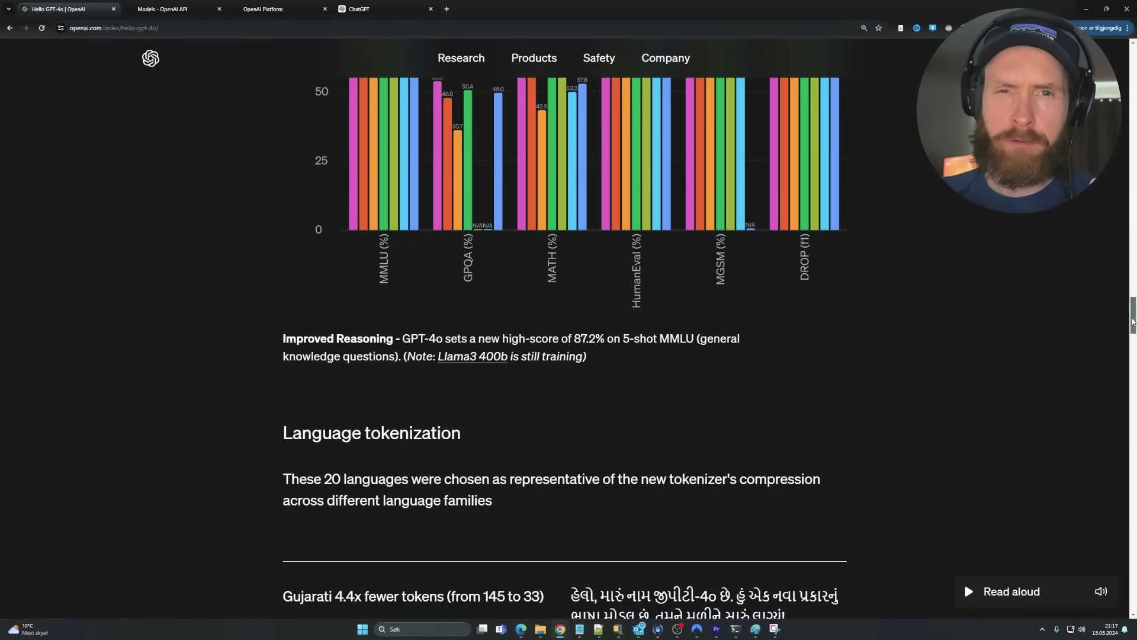
left_click_drag(1133, 322, 1133, 464)
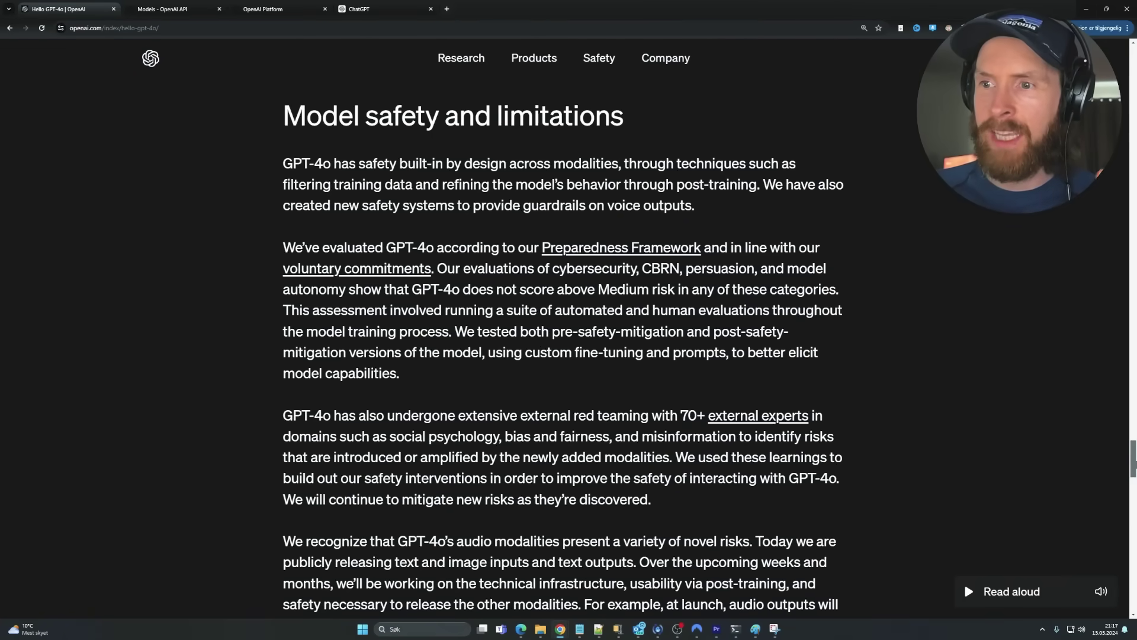
left_click_drag(1133, 464, 1133, 481)
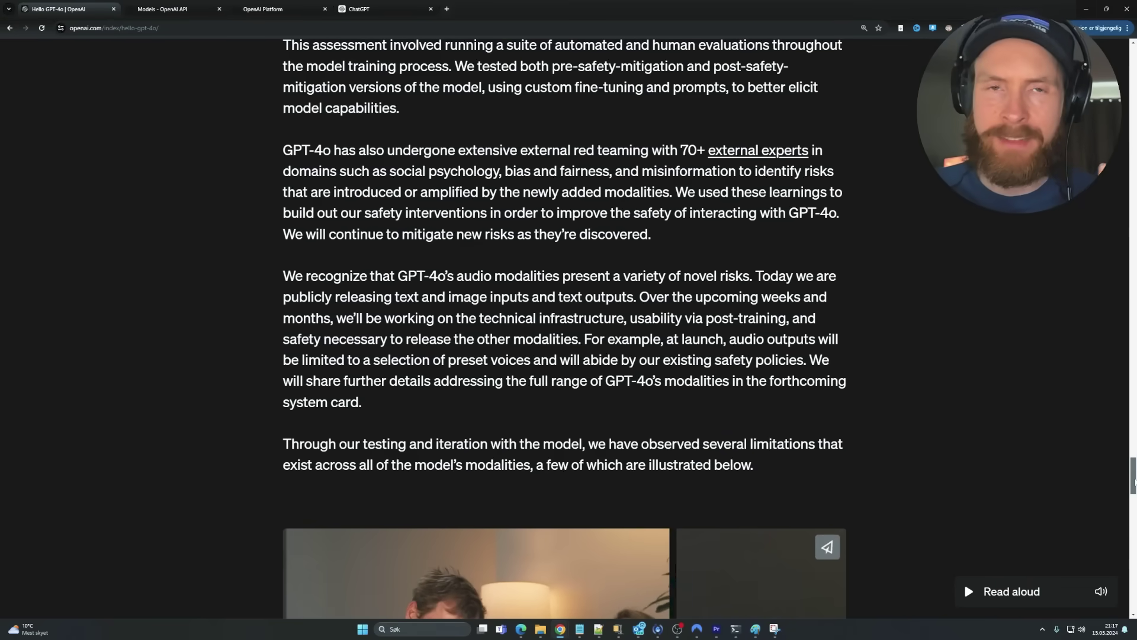
left_click_drag(1133, 482, 1134, 61)
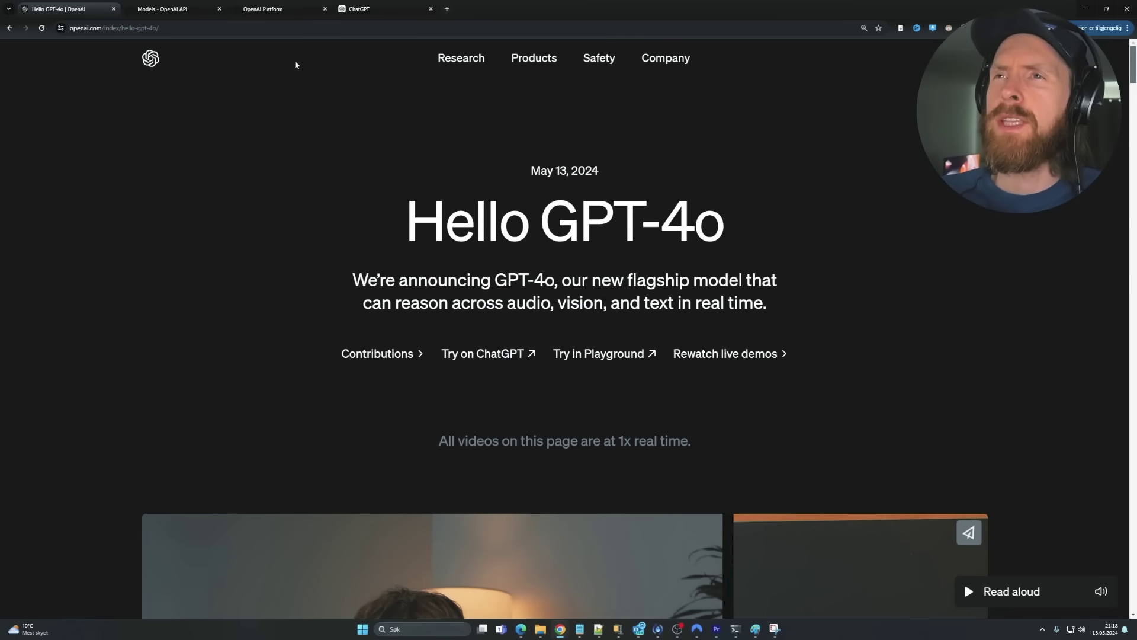
Switch to the OpenAI Platform tab showing the gpt-4o Playground chat page.
left_click(292, 9)
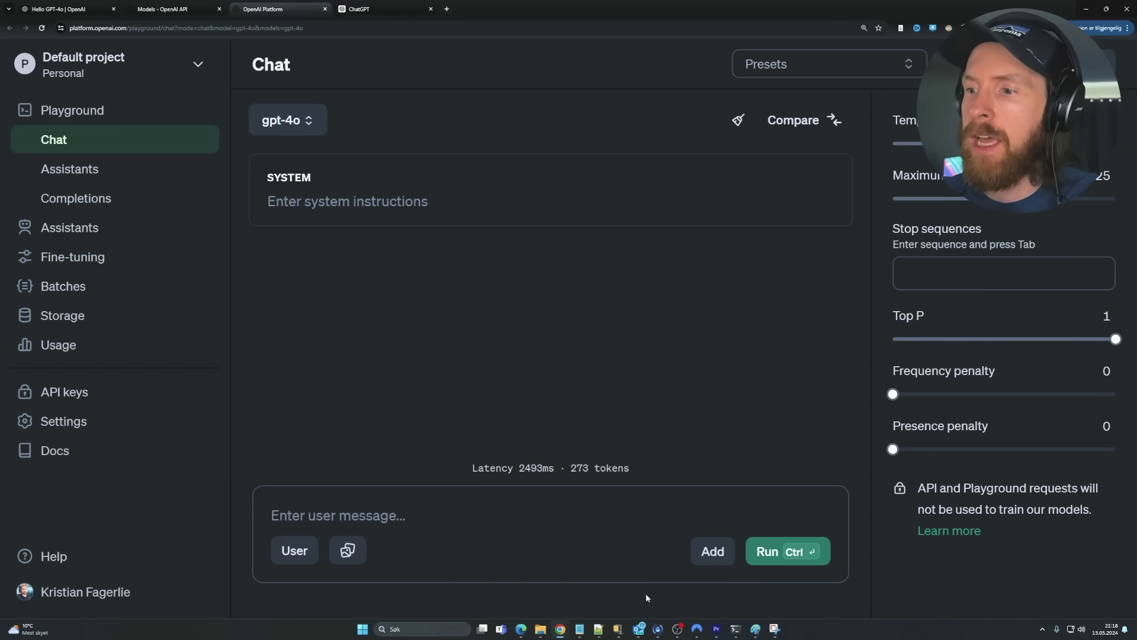
Delete the record_audio and play_audio functions from gpt4o.py and save the script.
left_click(603, 634)
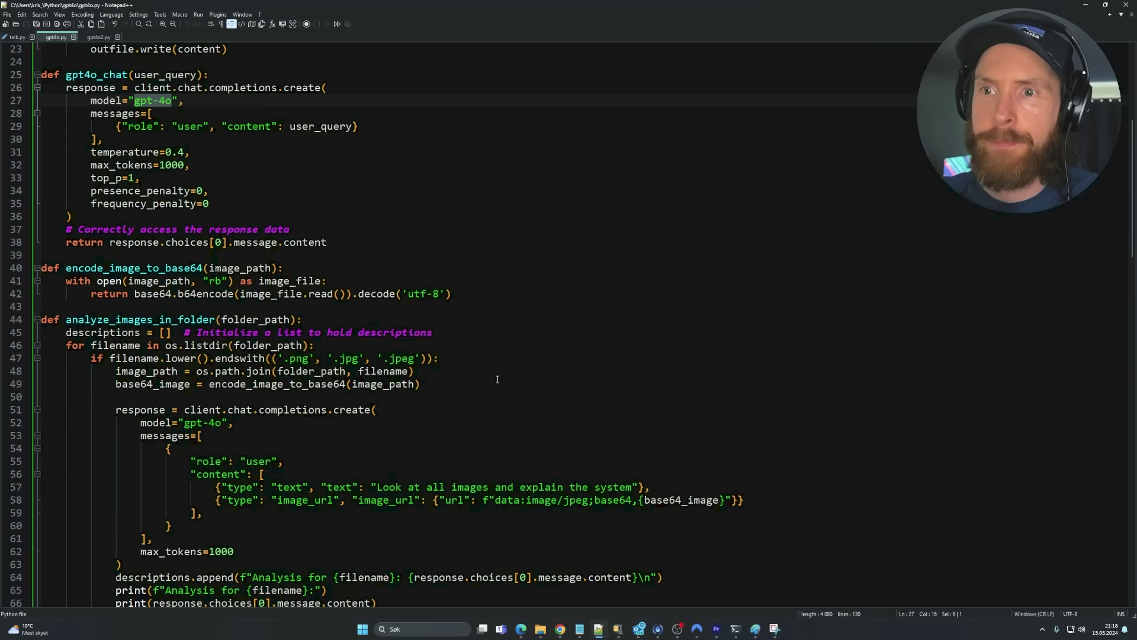
scroll(498, 379, "down", 20)
scroll(498, 379, "up", 7)
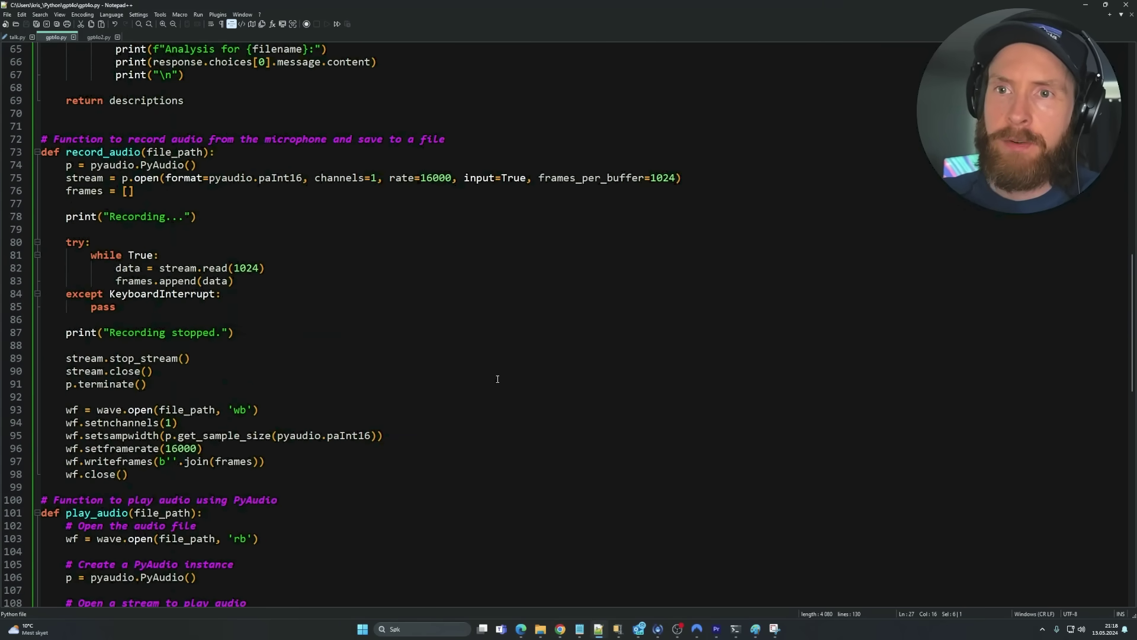
scroll(498, 379, "down", 8)
left_click_drag(41, 501, 35, 204)
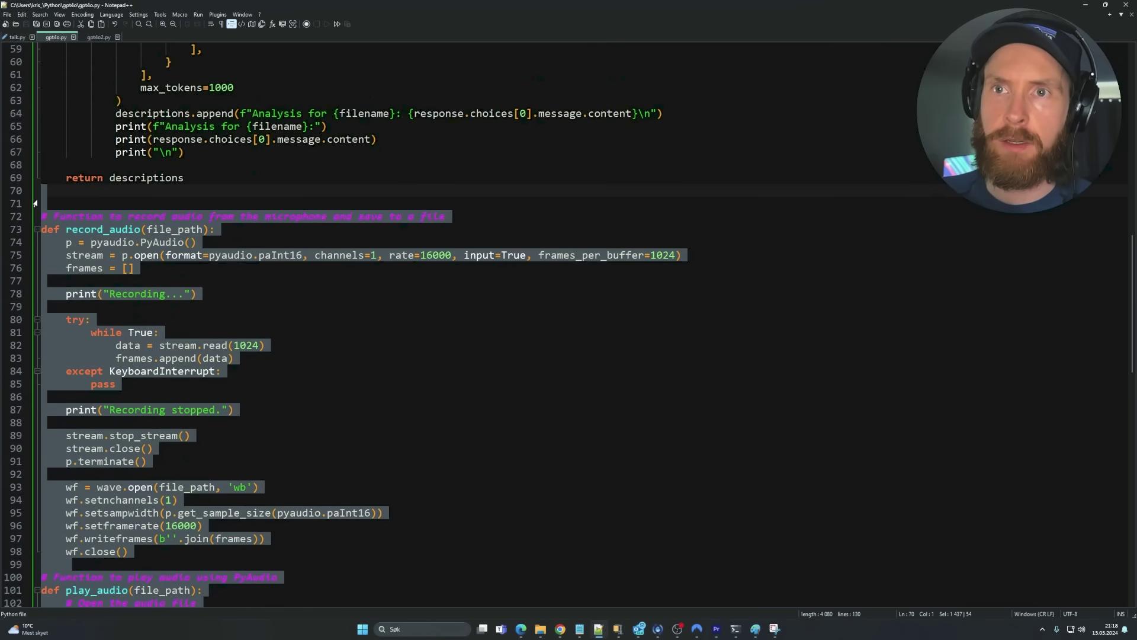
key("BackSpace")
key("BackSpace")
key("ctrl+s")
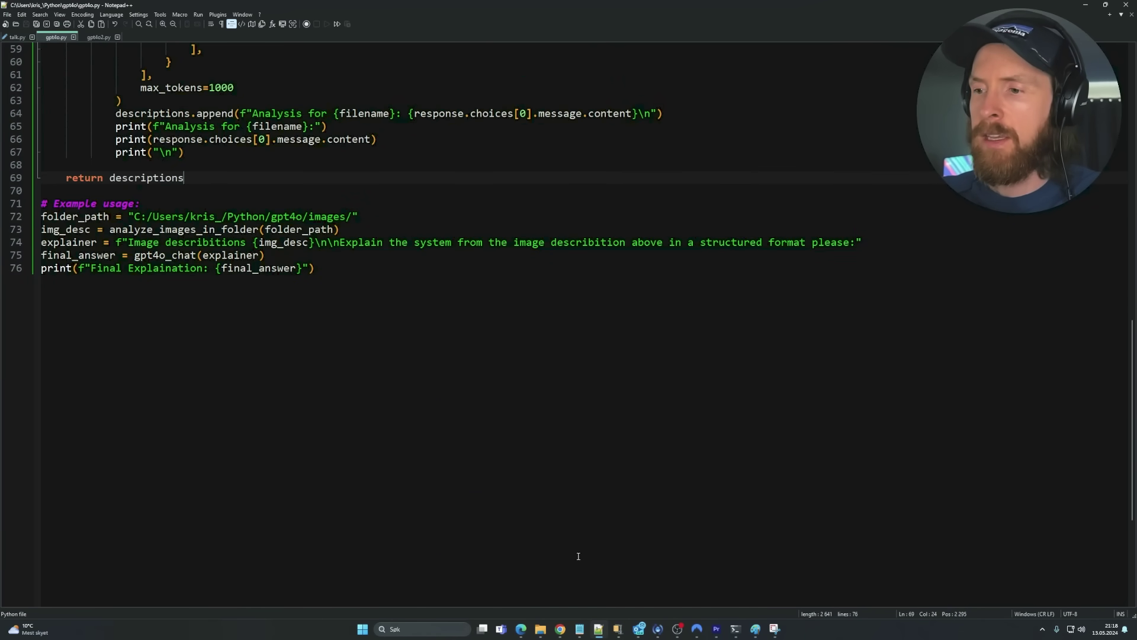
Open 27.png from the images folder in Photos and enlarge the viewer window.
mouse_move(540, 629)
left_click(575, 604)
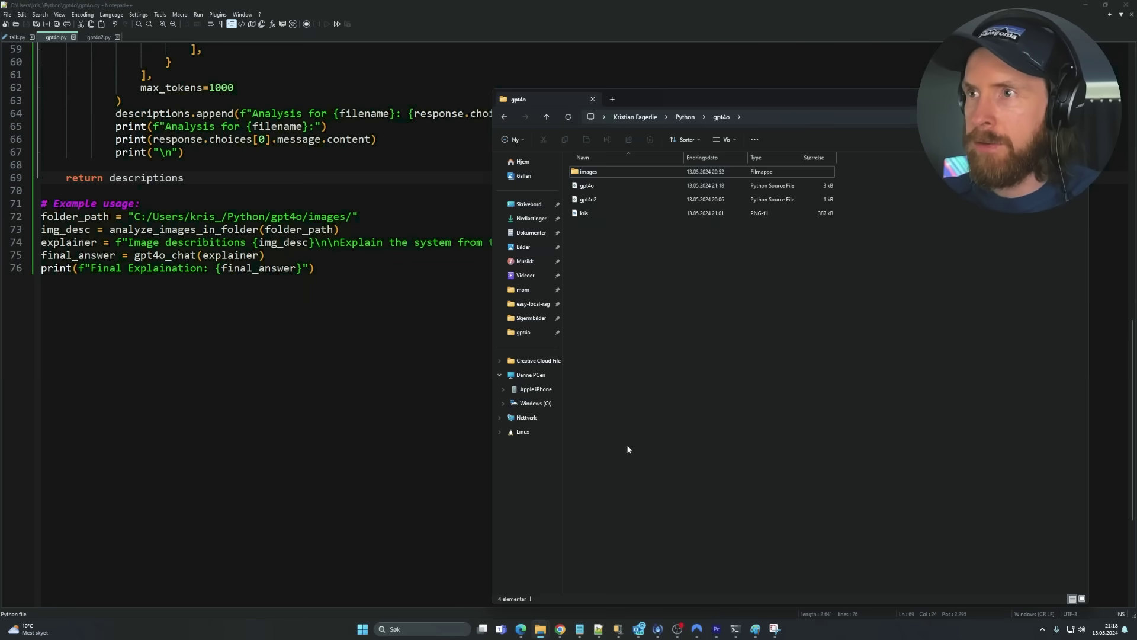
double_click(589, 172)
left_click_drag(789, 228, 605, 186)
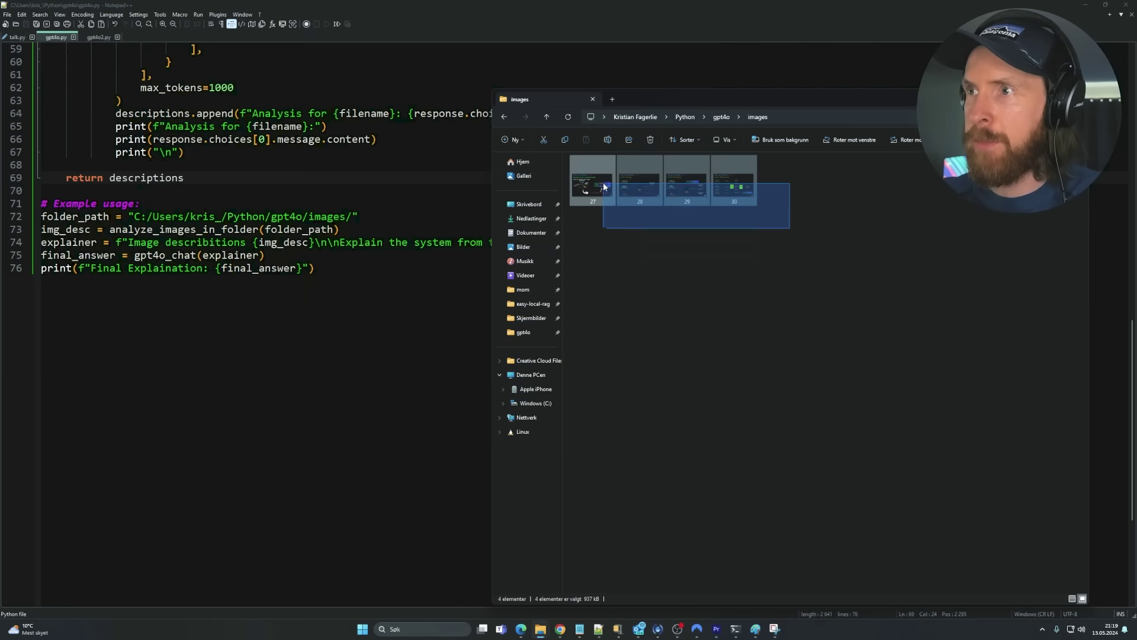
double_click(593, 185)
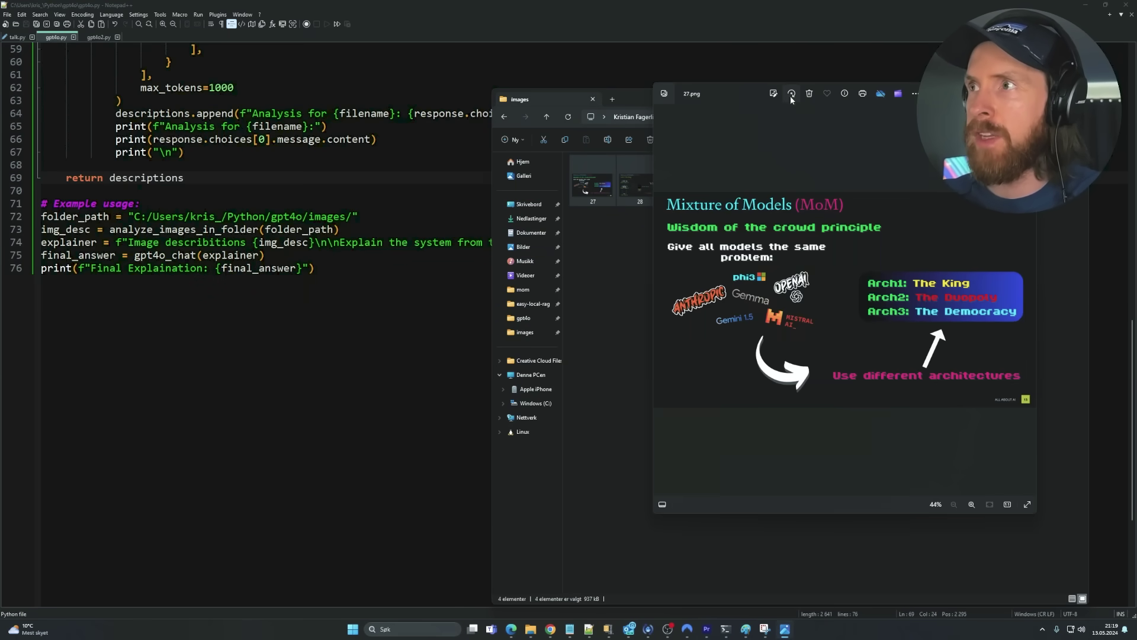
left_click_drag(746, 91, 299, 84)
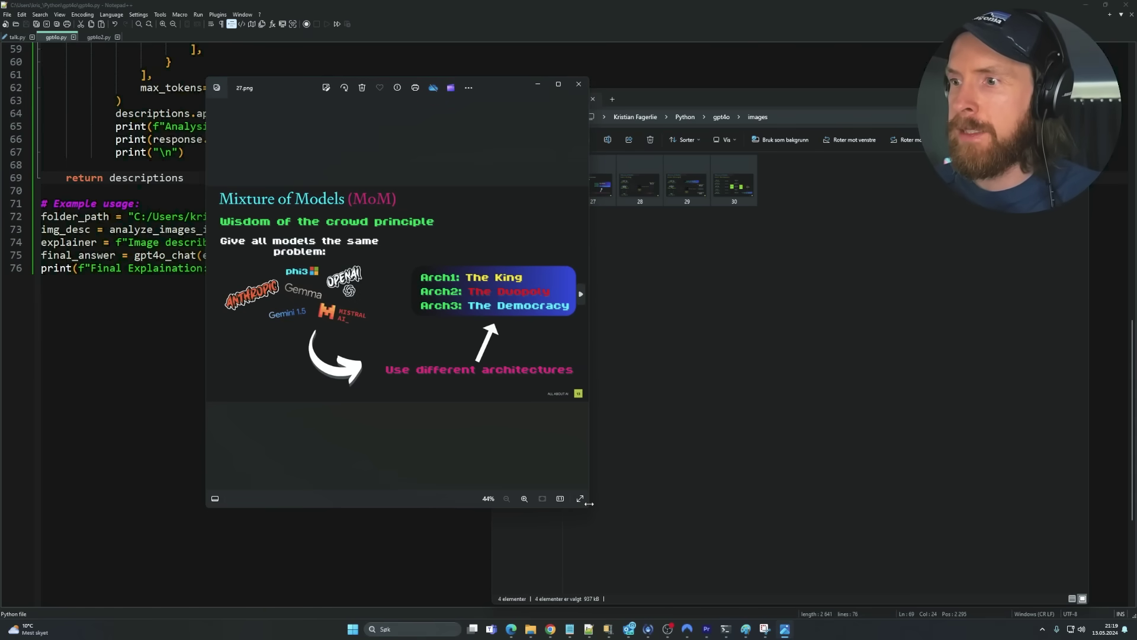
left_click_drag(590, 506, 1077, 587)
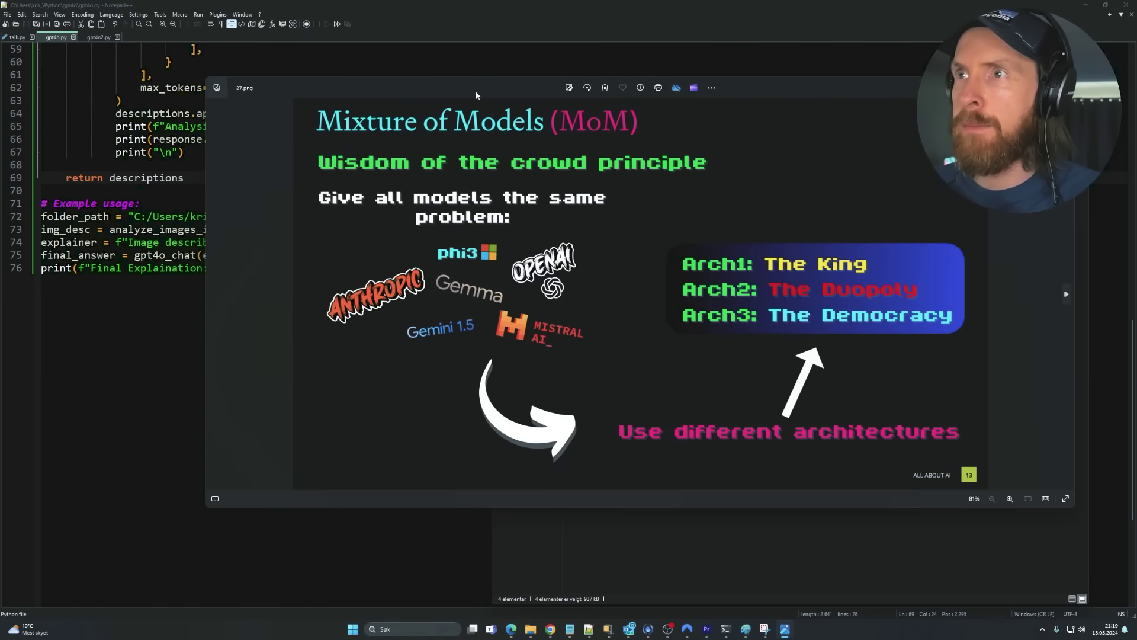
left_click_drag(476, 95, 289, 102)
Page through slides 28–30 and back to 27, minimize Photos, and return to gpt4o.py.
left_click(880, 303)
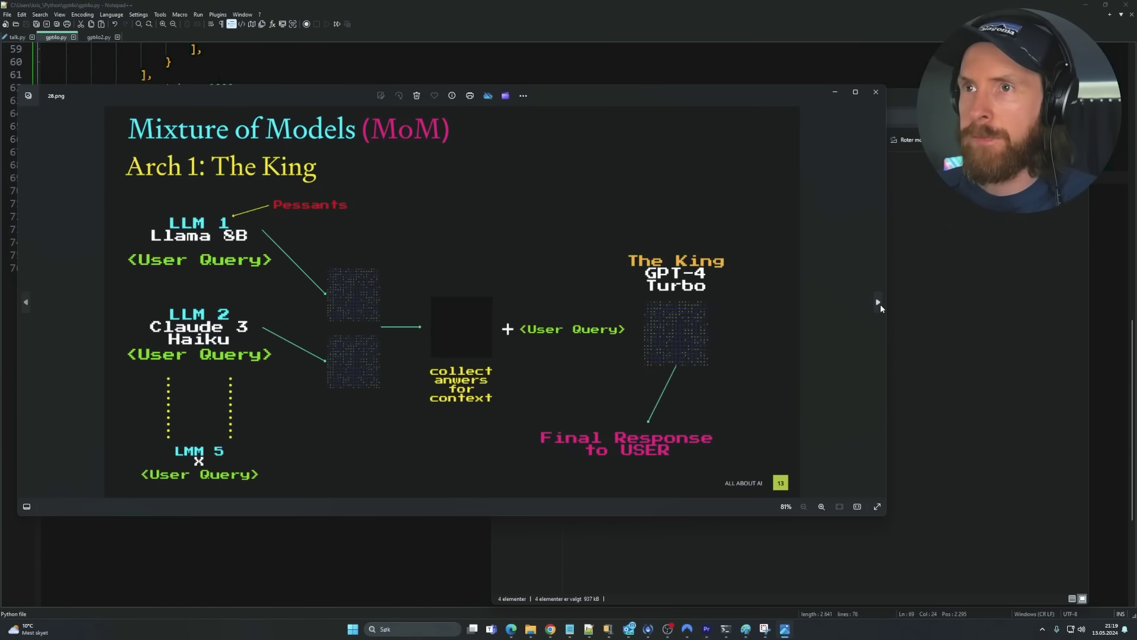
left_click(879, 304)
left_click(880, 303)
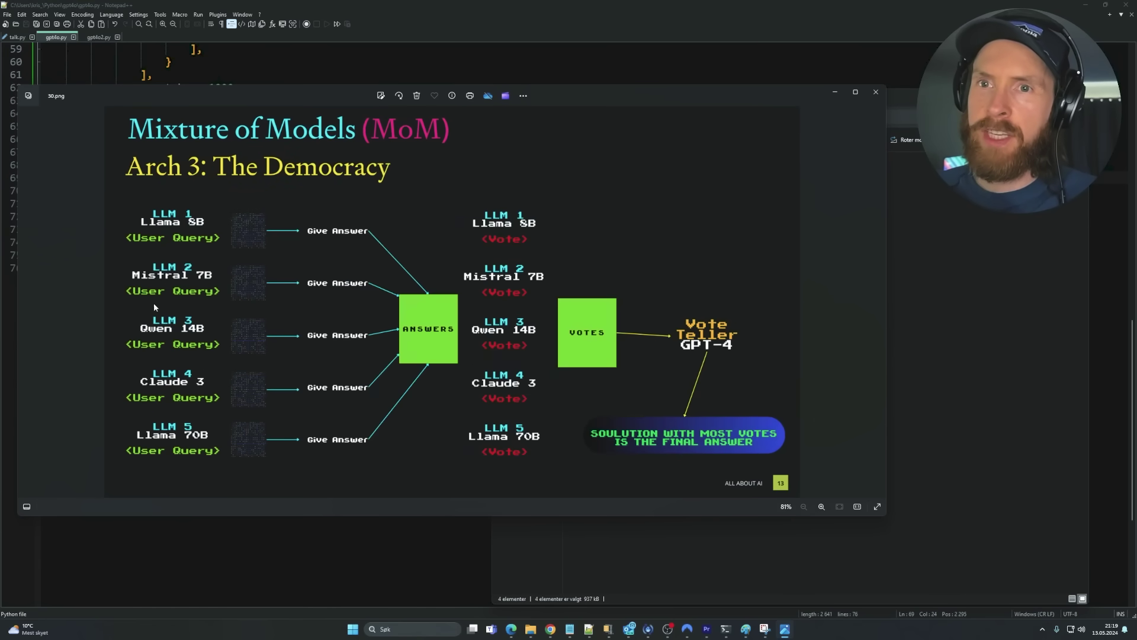
left_click(25, 300)
left_click(25, 300)
left_click(25, 300)
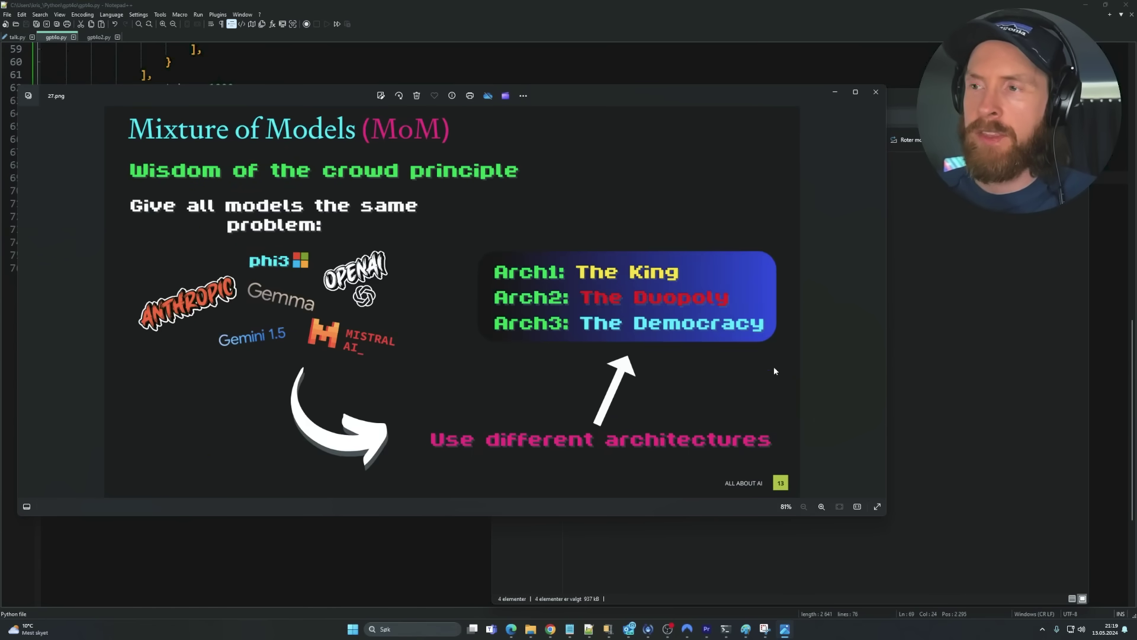
left_click(836, 93)
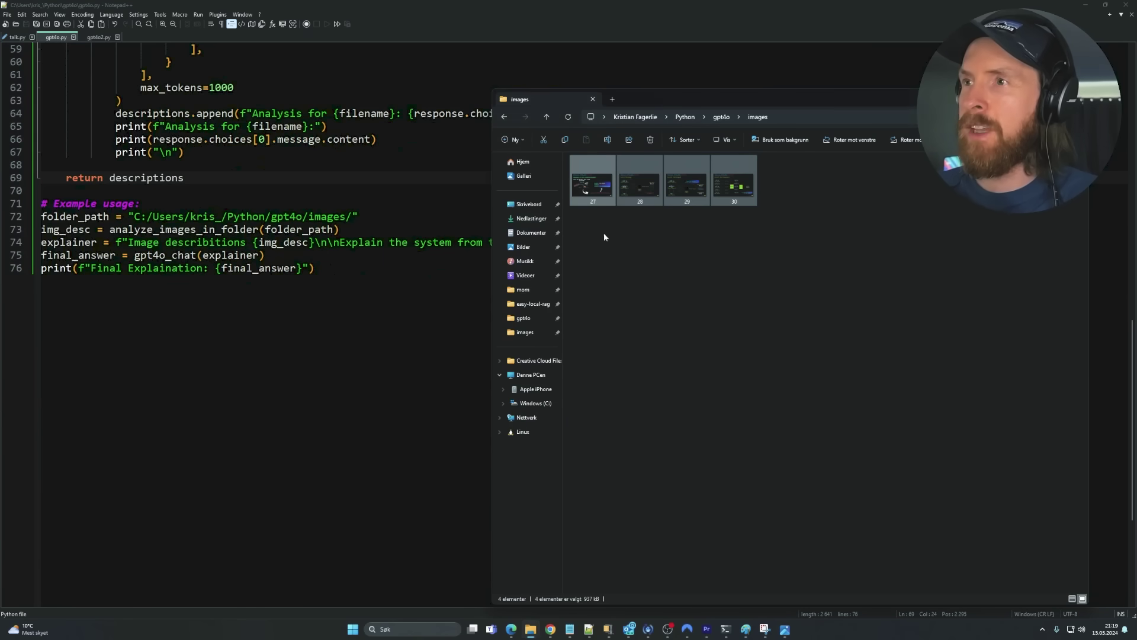
left_click(744, 218)
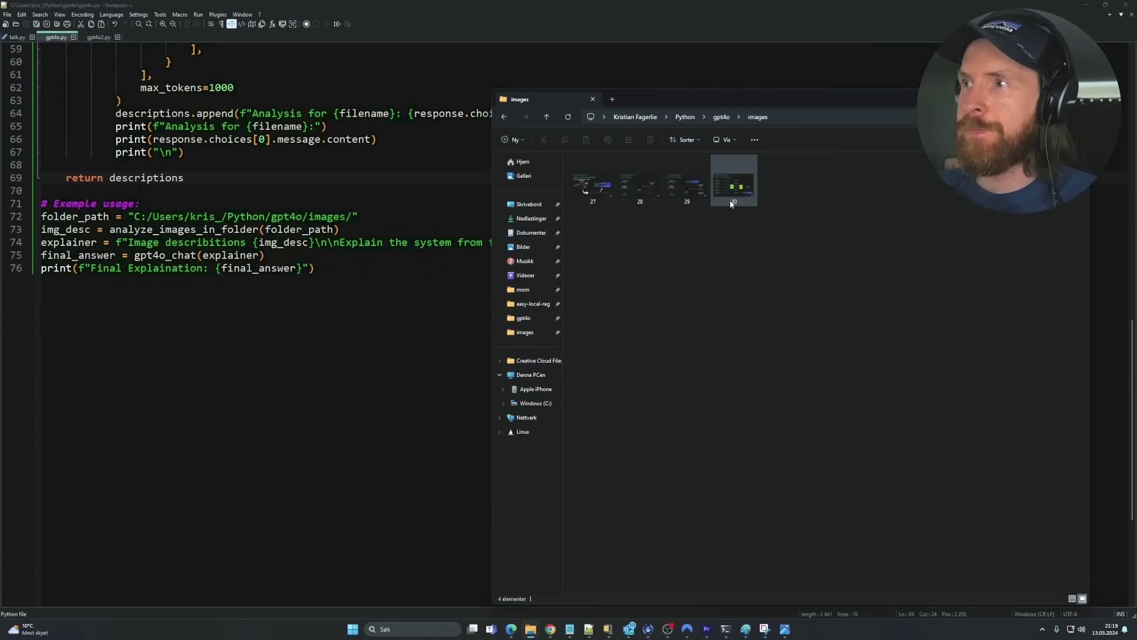
left_click(271, 359)
Scroll through gpt4o.py and highlight the gpt-4o model name in gpt4o_chat.
scroll(271, 359, "up", 20)
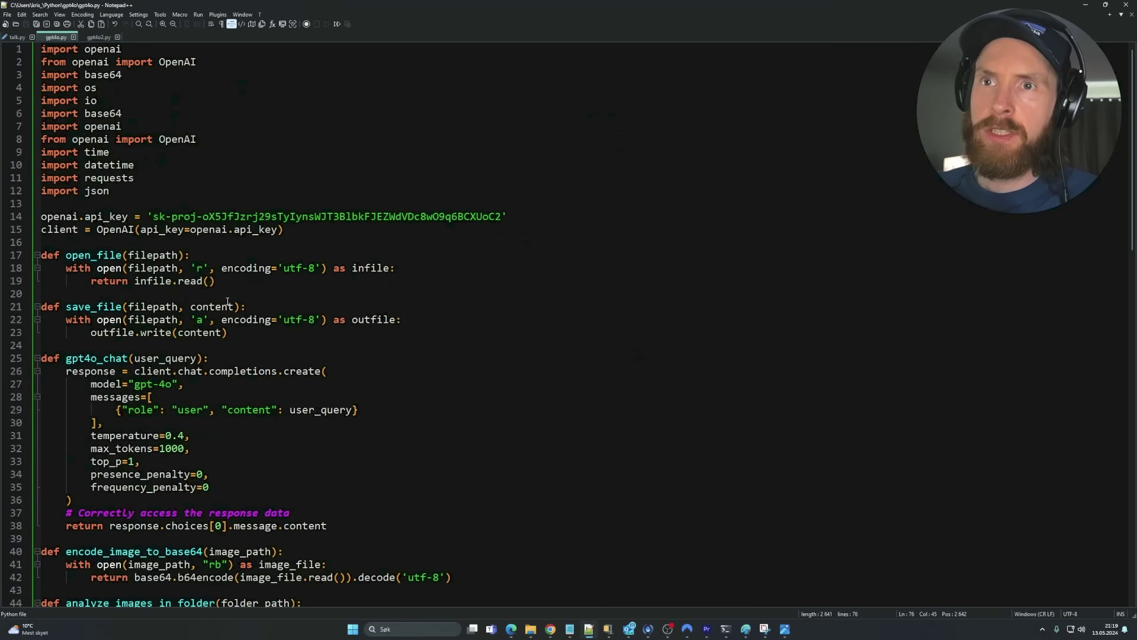
scroll(111, 239, "down", 10)
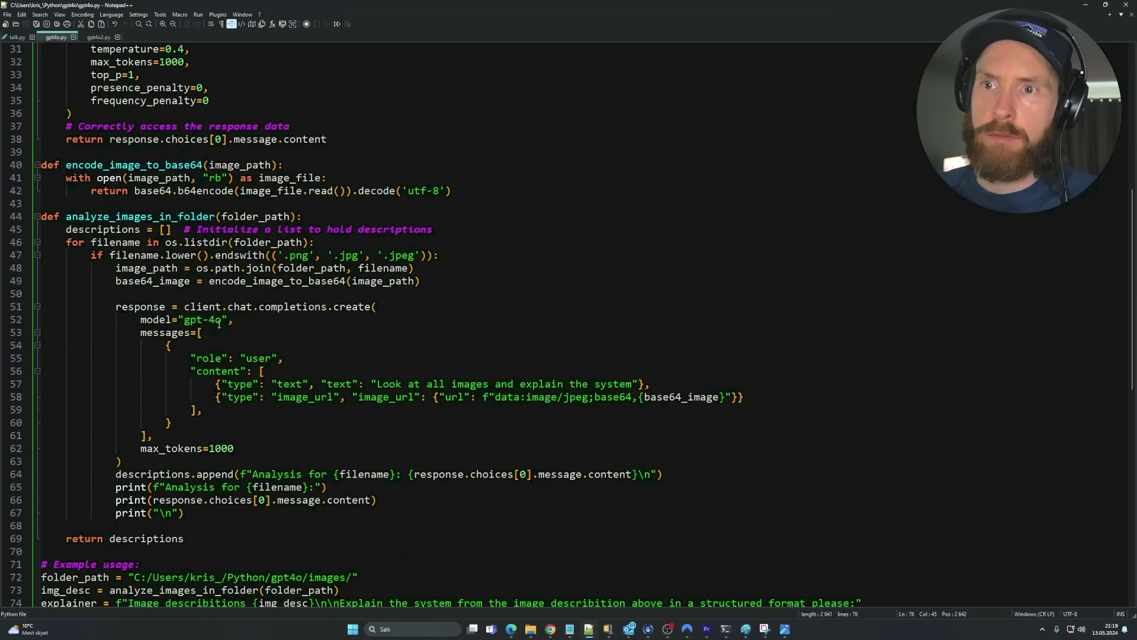
left_click_drag(218, 323, 184, 321)
scroll(200, 318, "up", 5)
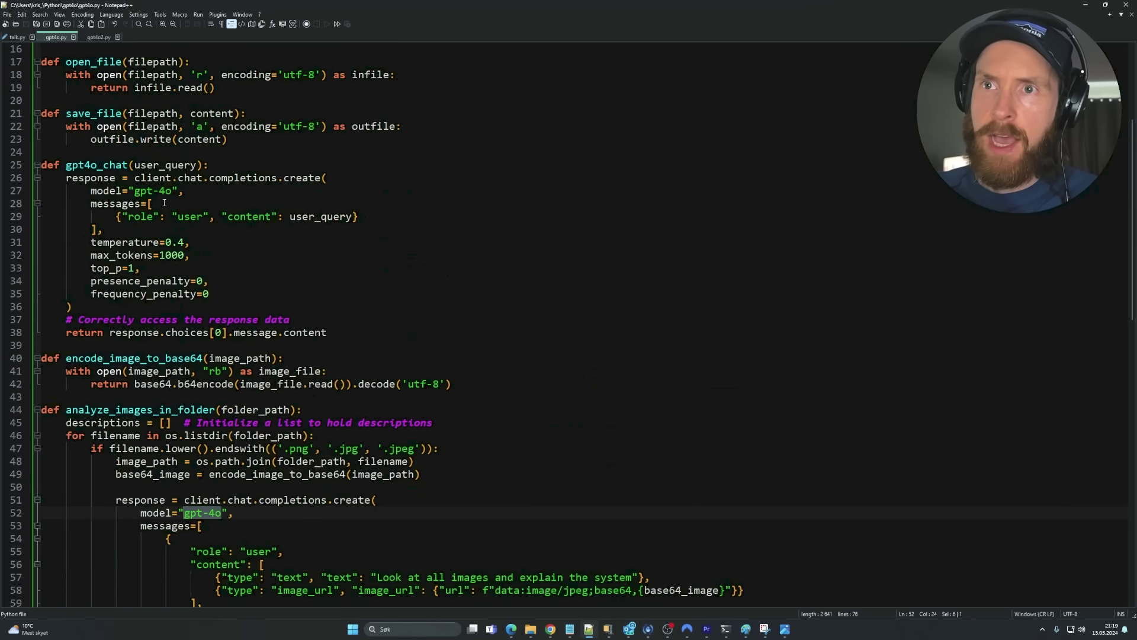
left_click_drag(173, 193, 143, 192)
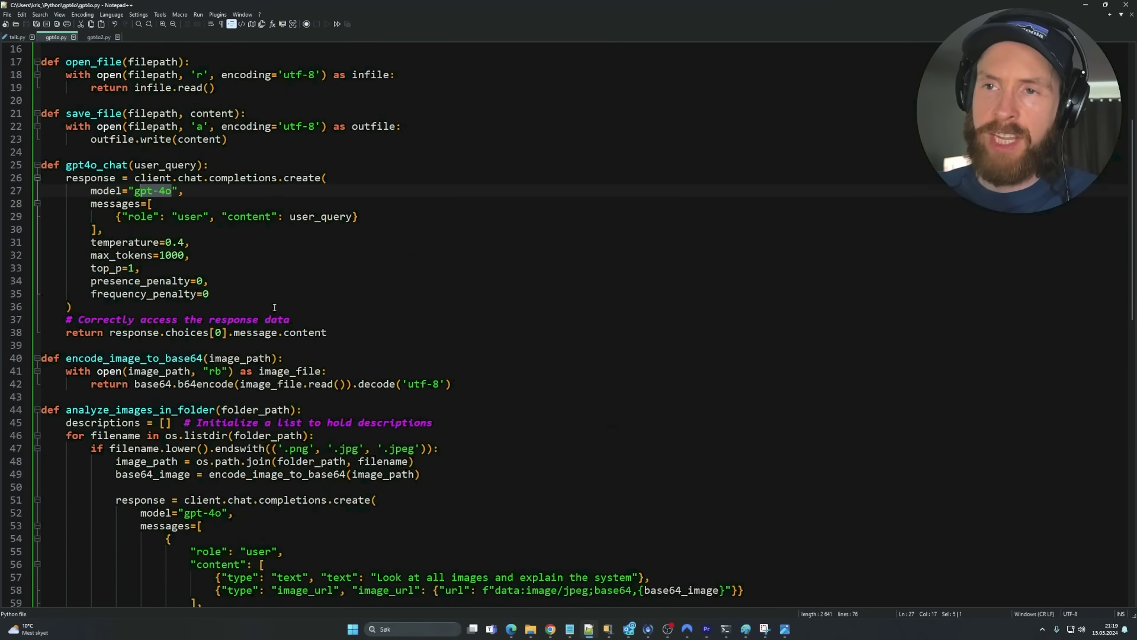
scroll(274, 307, "down", 10)
scroll(250, 416, "up", 3, "ctrl")
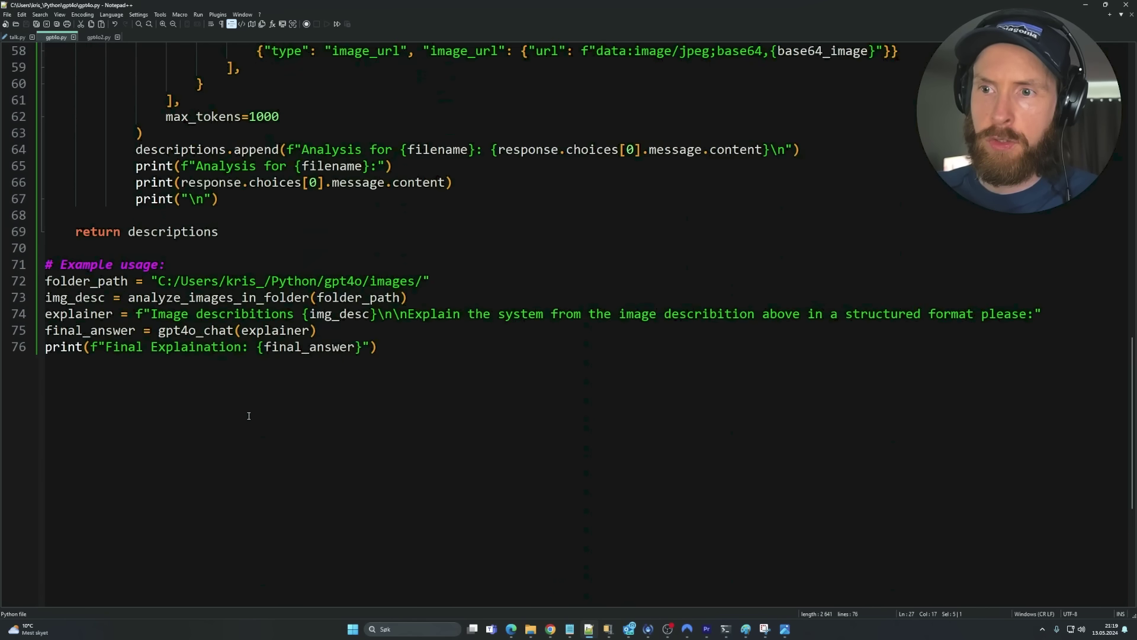
Highlight the img_desc explain-the-system prompt on line 74 and 'Final Explaination' on line 76.
left_click_drag(149, 314, 294, 314)
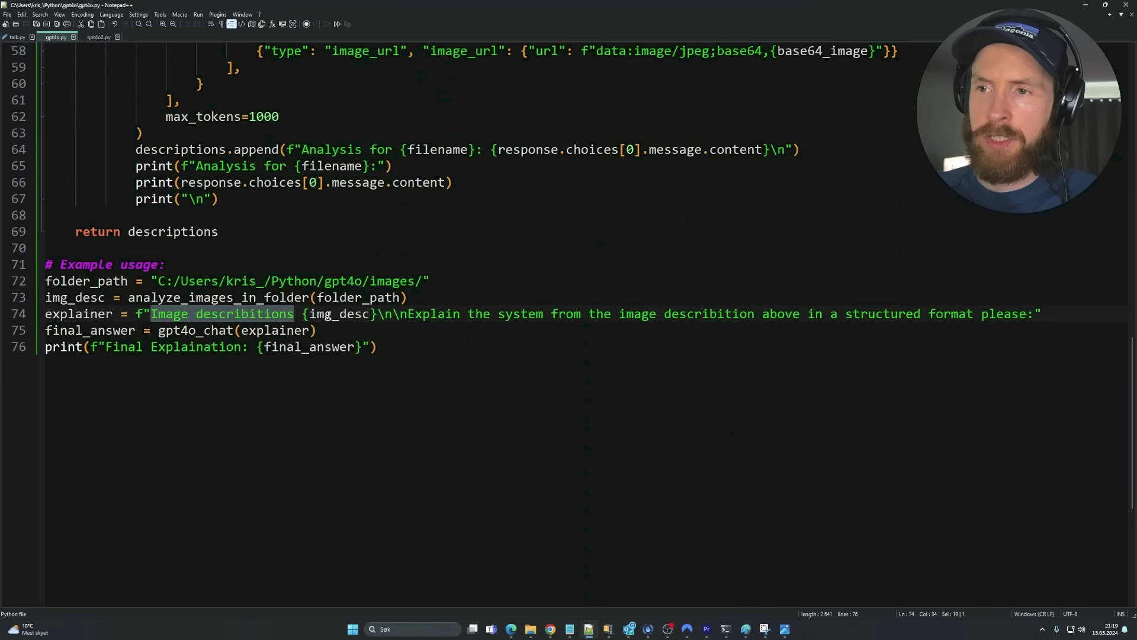
left_click(309, 314)
double_click(316, 314)
left_click_drag(407, 314, 1034, 314)
left_click_drag(106, 347, 241, 347)
left_click(450, 432)
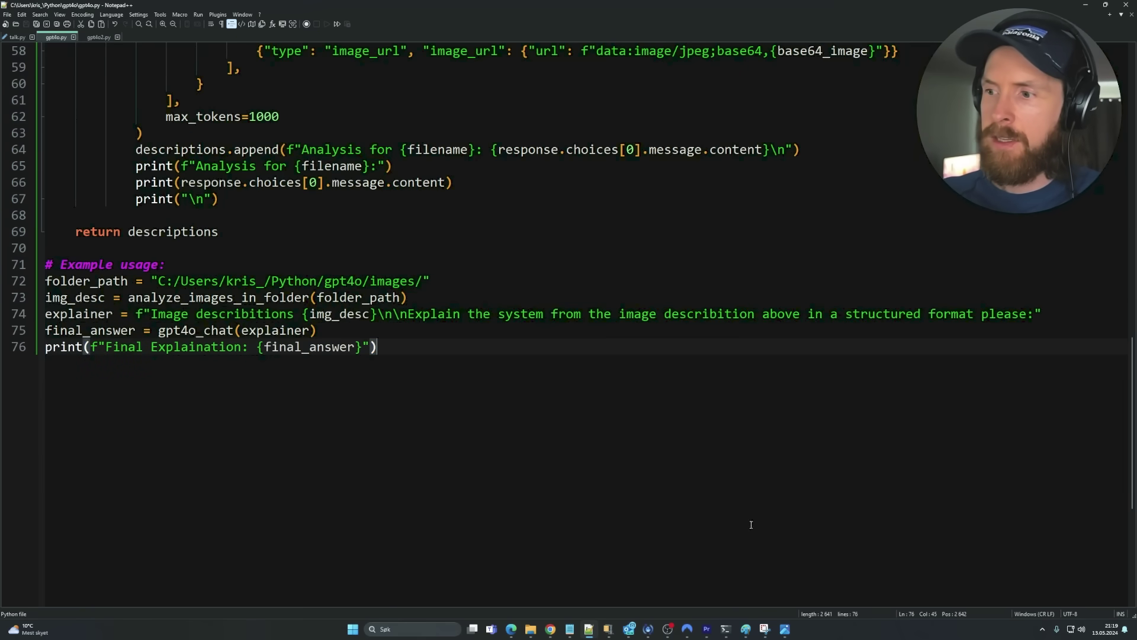
mouse_move(725, 632)
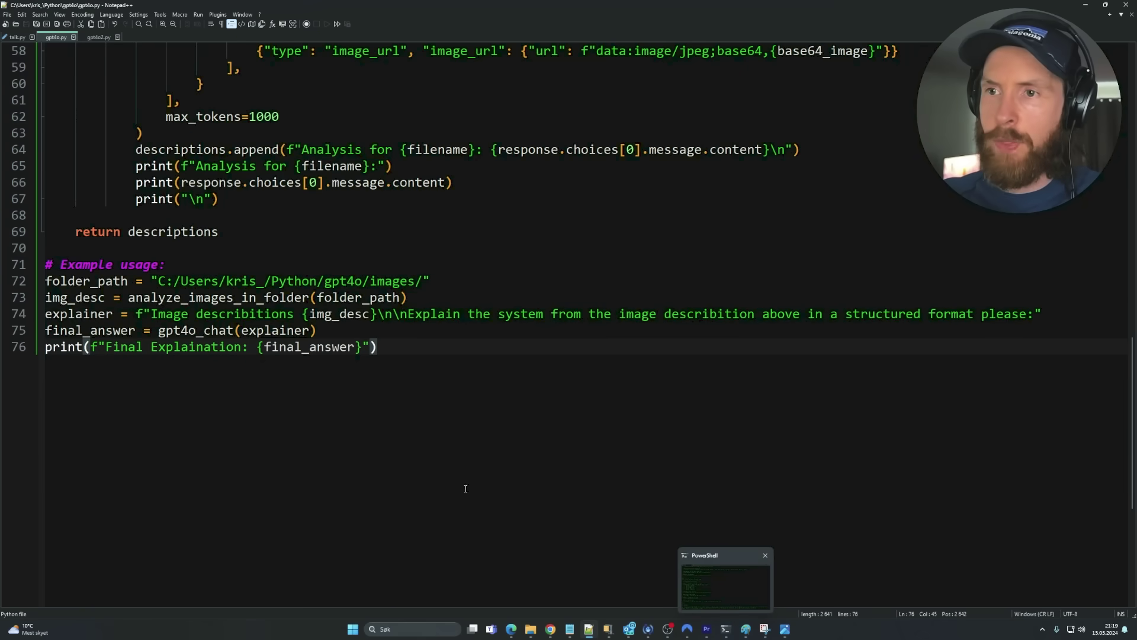
Enlarge the PowerShell window and highlight the 'Analysis for 27.png' heading and 'Mixture of Models (MoM)'.
key("alt+Tab")
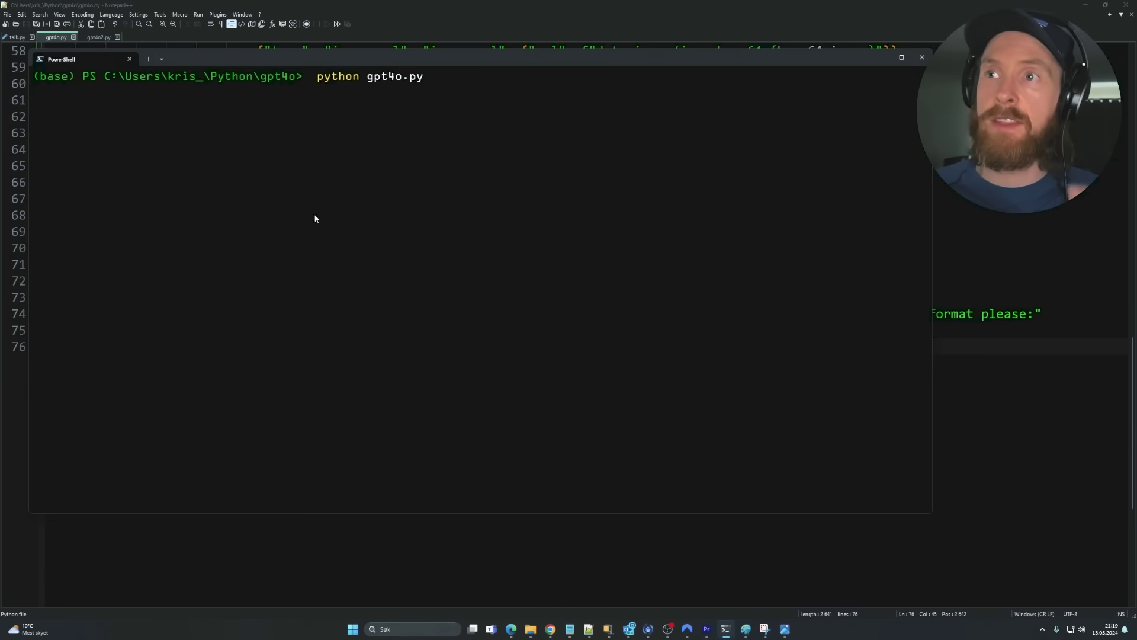
left_click_drag(931, 511, 1003, 583)
left_click_drag(475, 67, 453, 31)
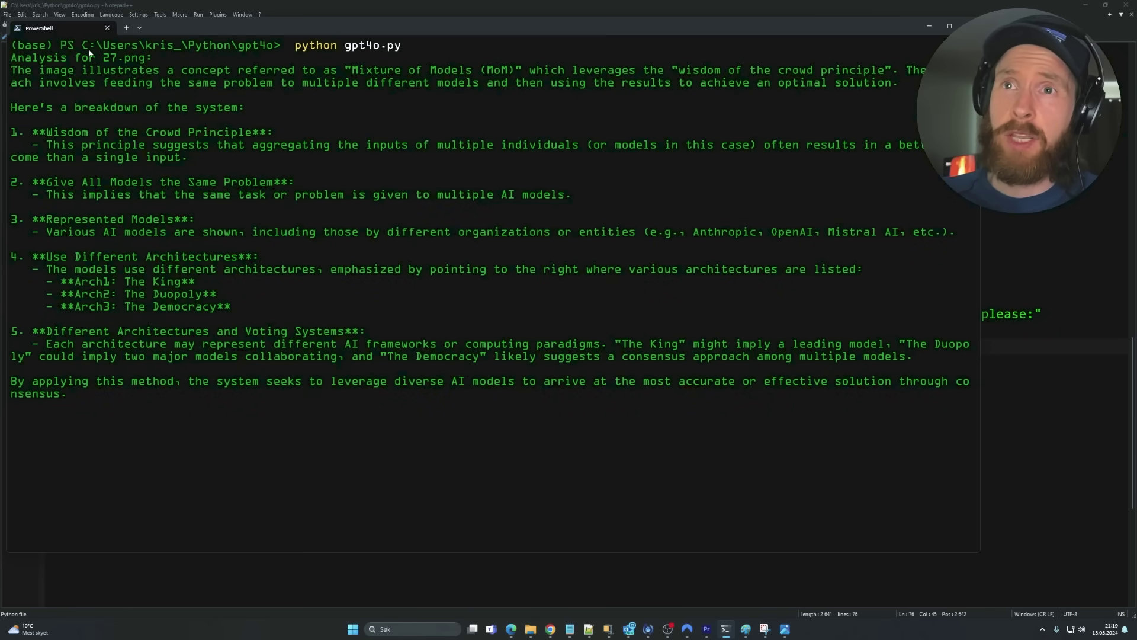
scroll(133, 56, "up", 2)
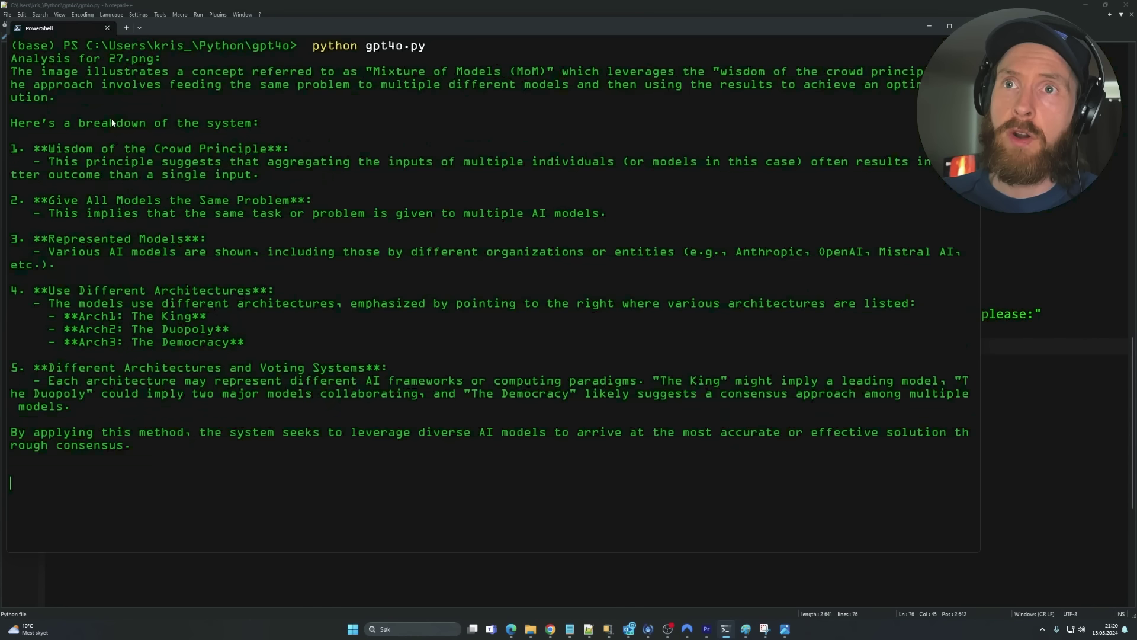
left_click_drag(167, 60, 10, 62)
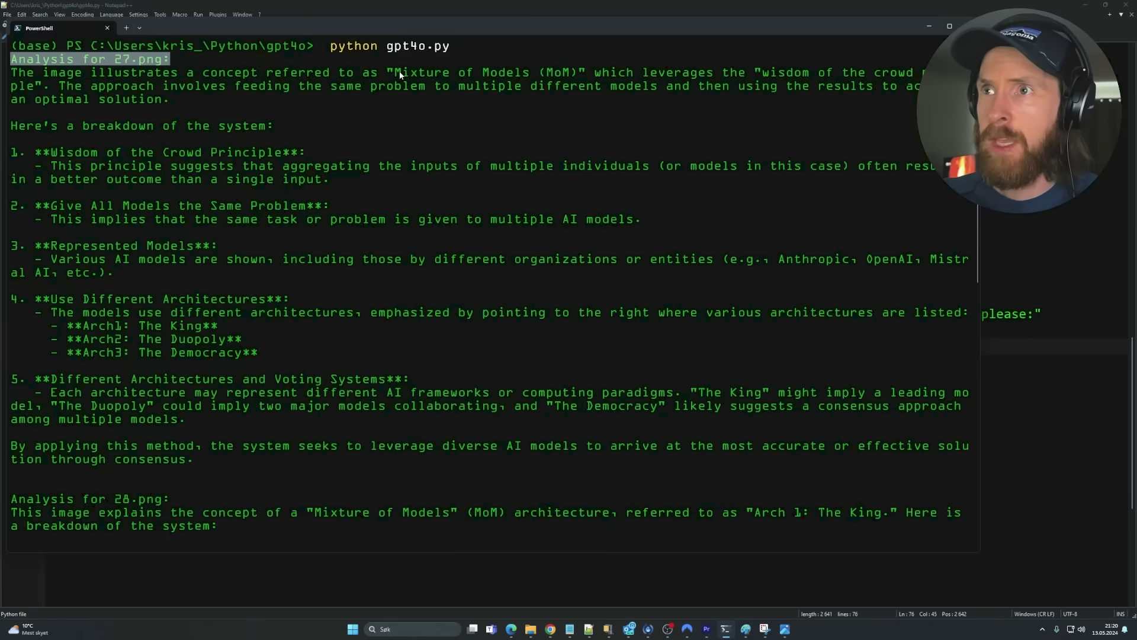
left_click_drag(400, 75, 576, 77)
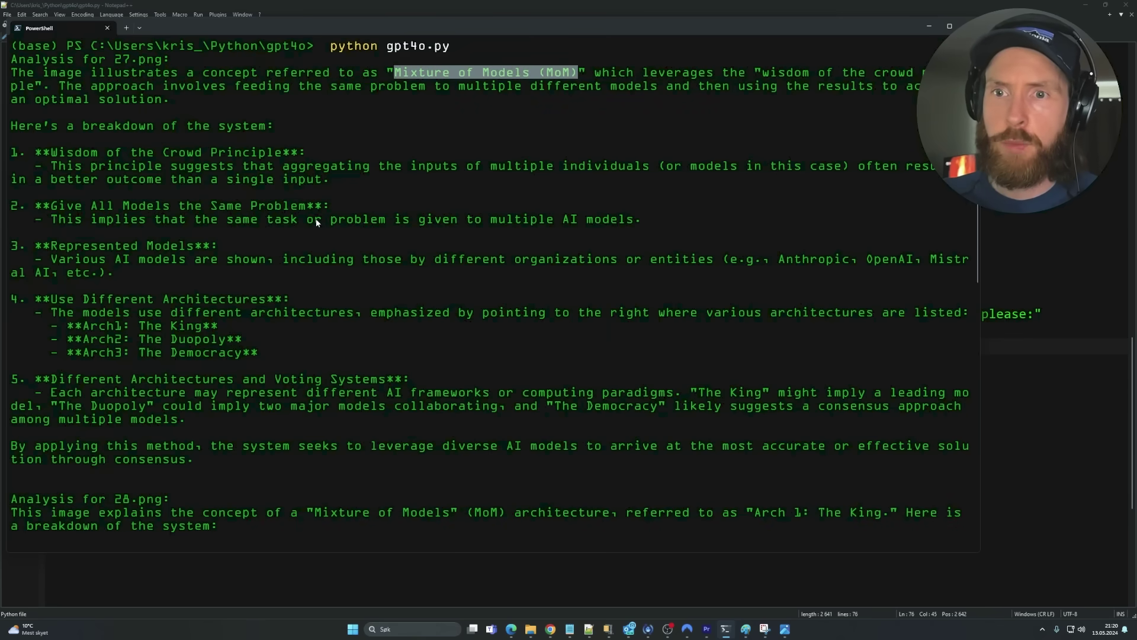
key("ctrl+c")
Highlight the different-architectures item, the 28.png and 29.png headings, and the Peasants terminology line.
left_click_drag(261, 354, 9, 307)
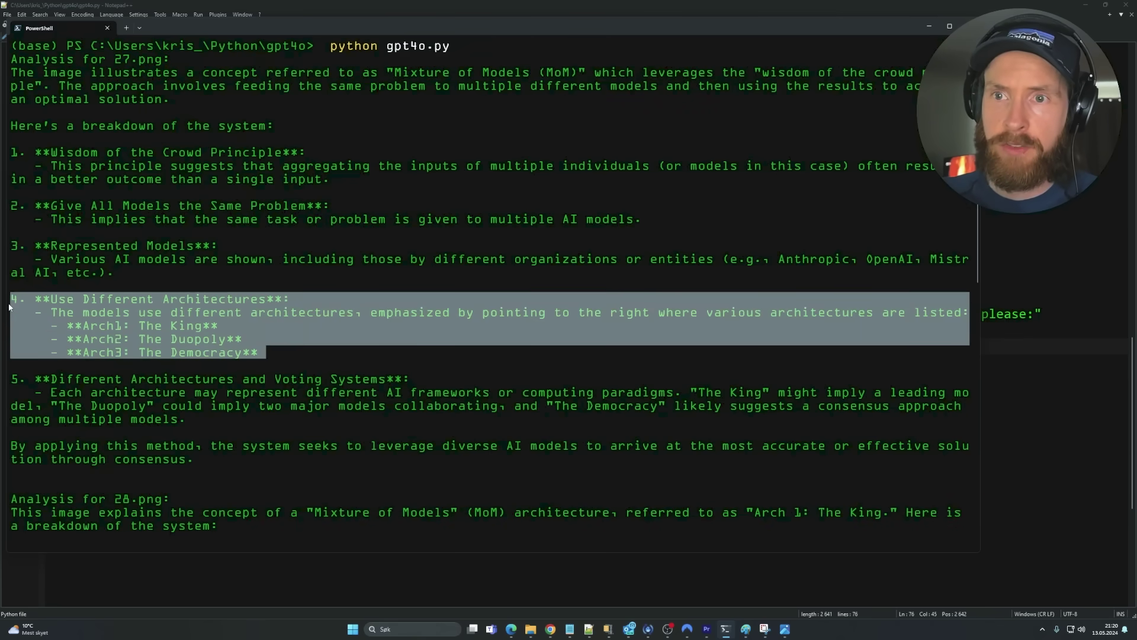
scroll(164, 272, "down", 7)
left_click_drag(171, 219, 8, 217)
key("ctrl+c")
scroll(182, 255, "down", 7)
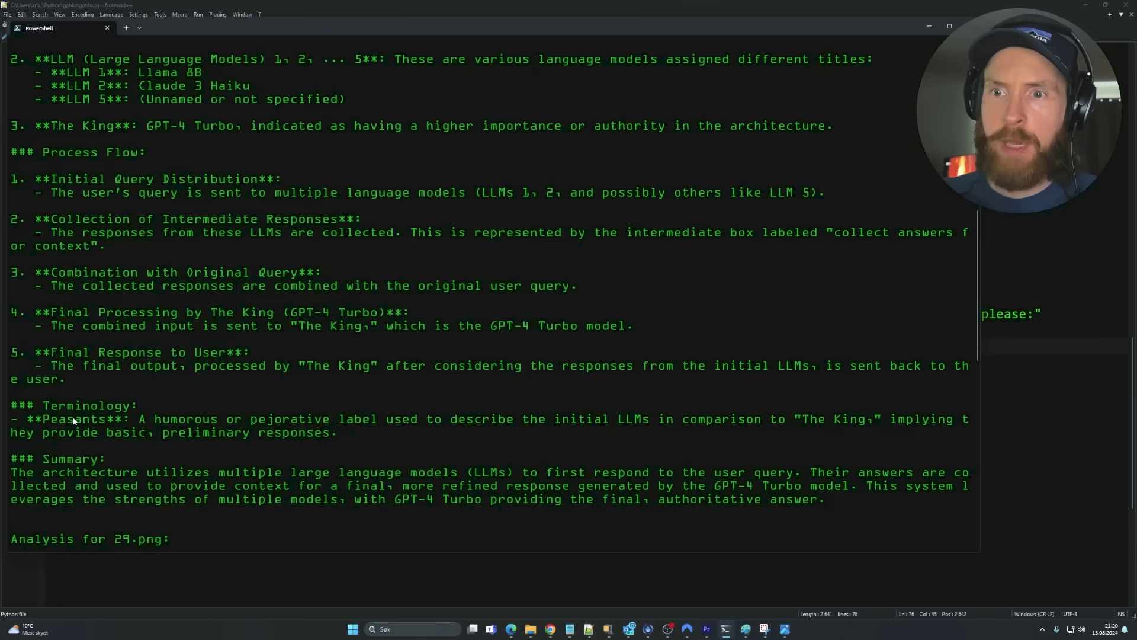
left_click_drag(65, 419, 163, 422)
key("ctrl+c")
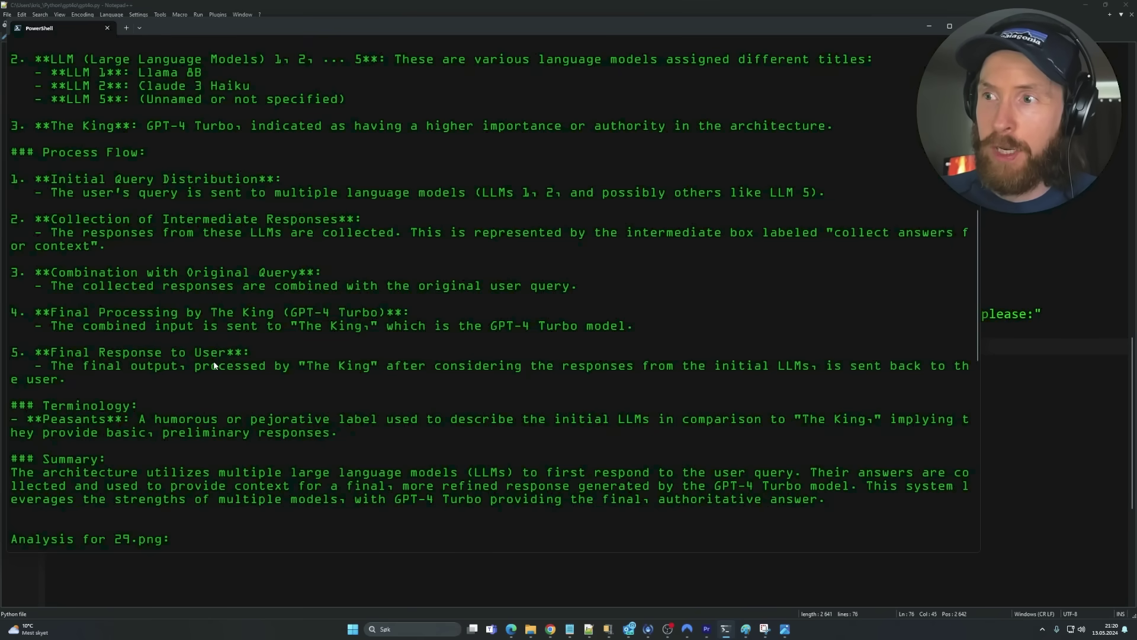
left_click_drag(170, 300, 12, 299)
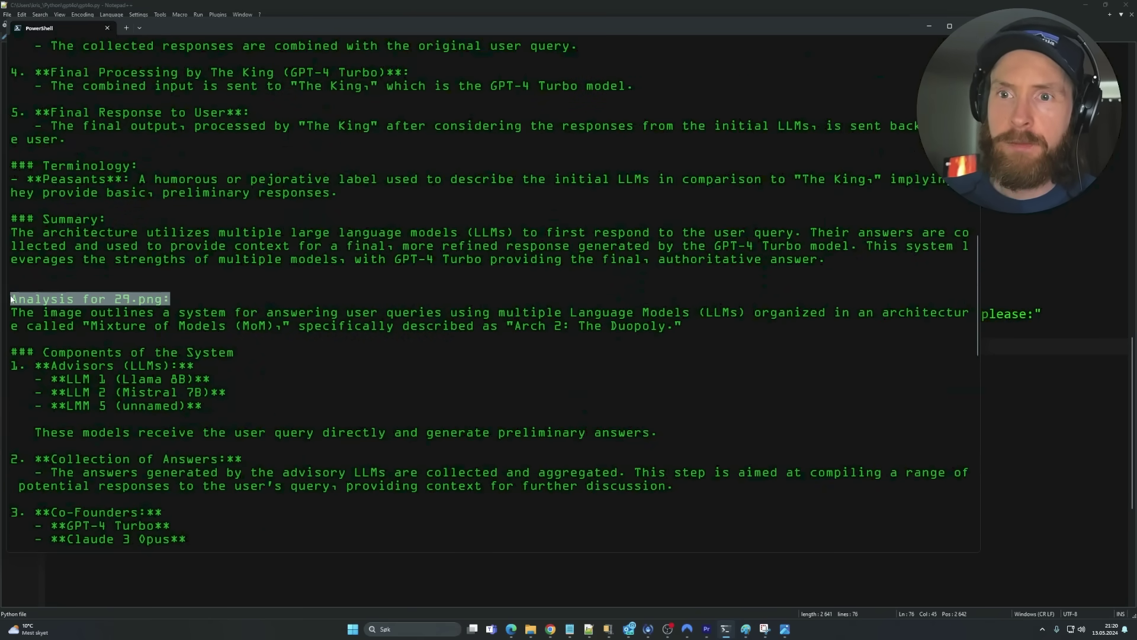
key("ctrl+c")
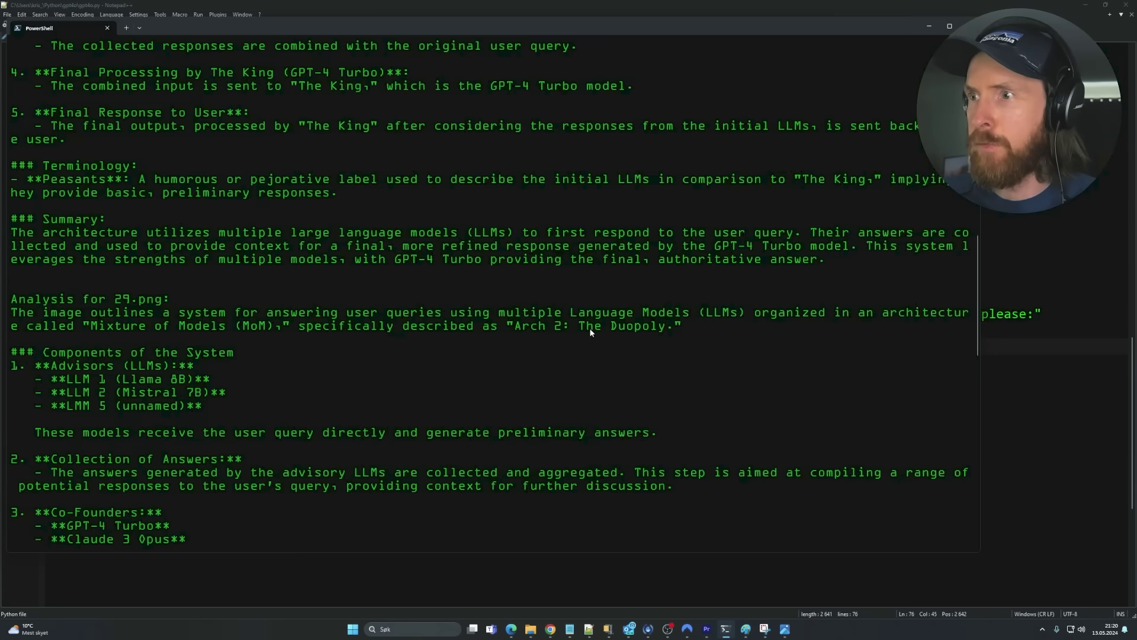
Scroll down through the output to the 'Final Explaination' heading.
left_click_drag(662, 330, 674, 330)
scroll(642, 336, "up", 6)
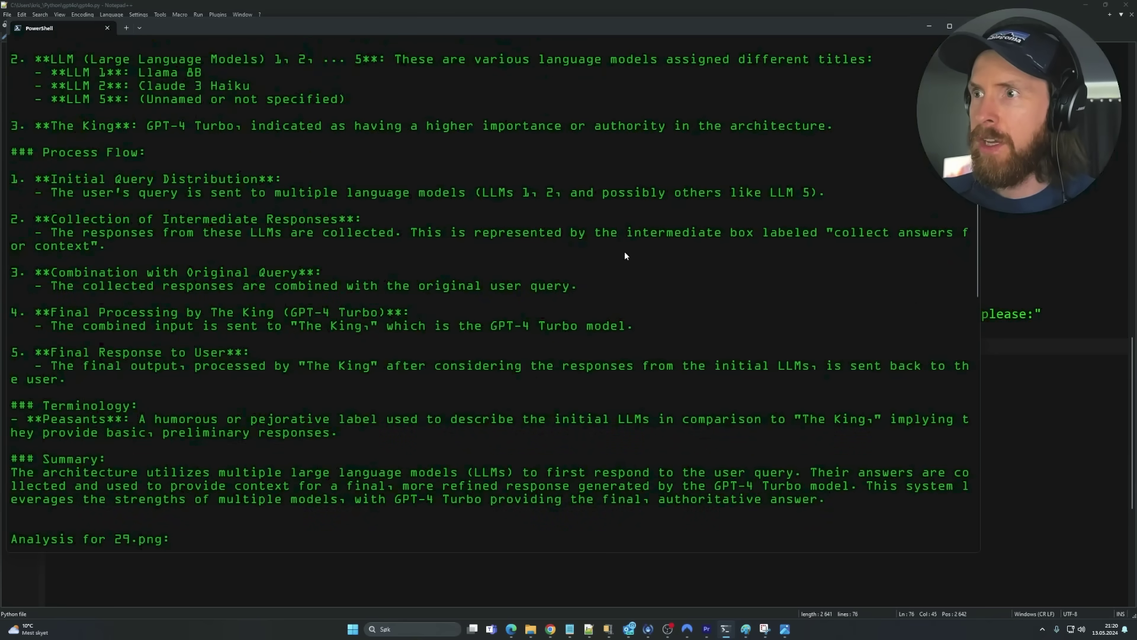
scroll(624, 251, "down", 6)
scroll(620, 261, "down", 13)
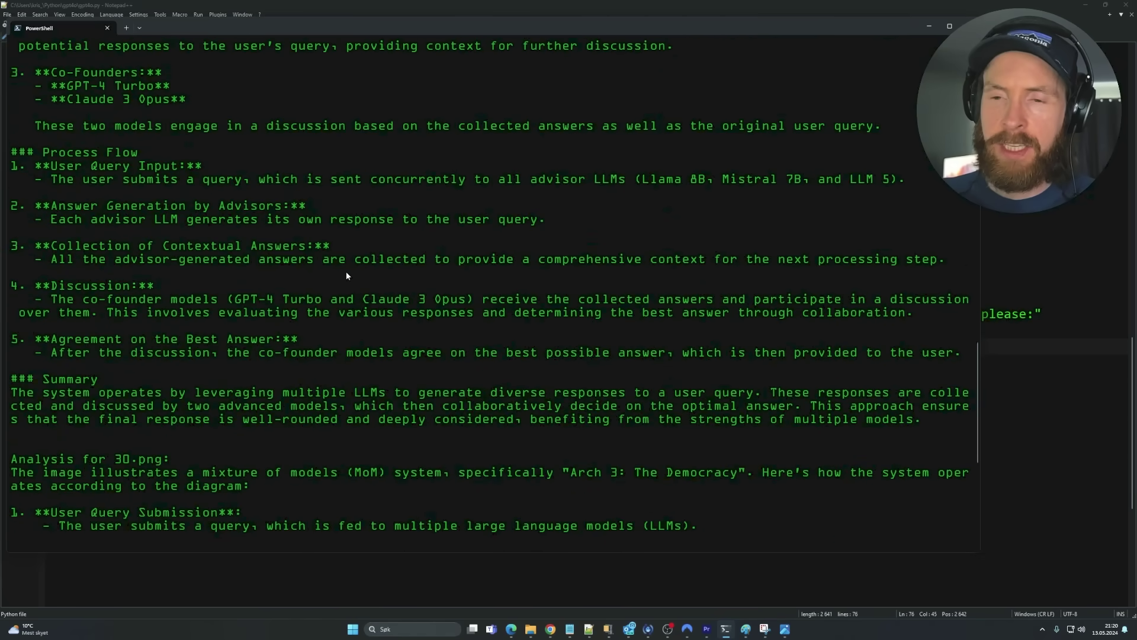
scroll(347, 274, "down", 2)
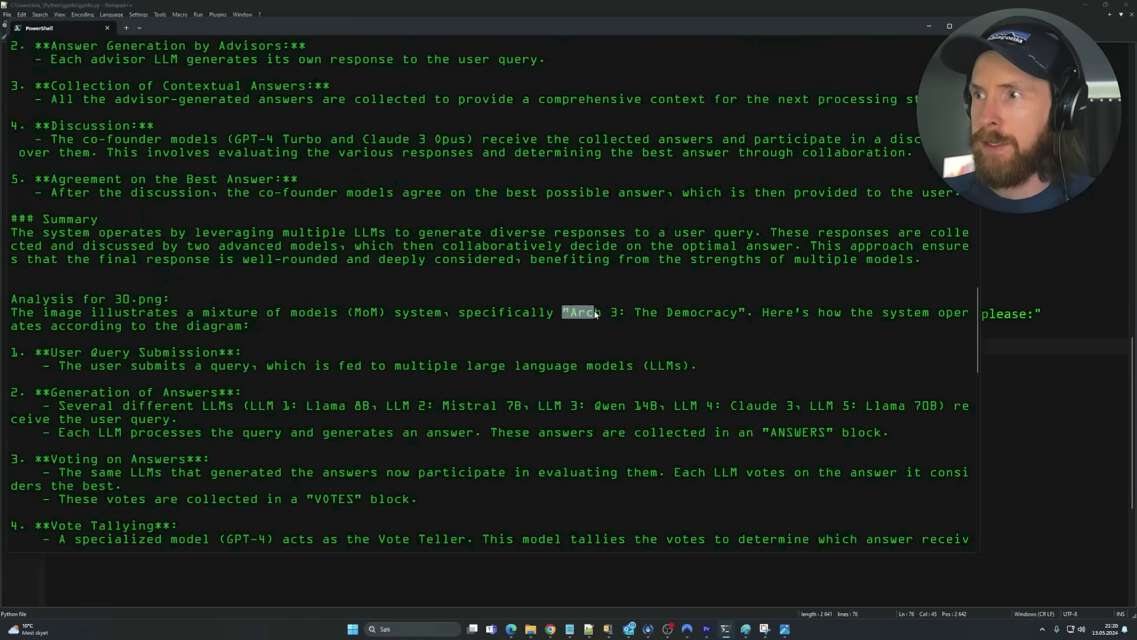
left_click_drag(595, 311, 738, 313)
scroll(308, 273, "down", 5)
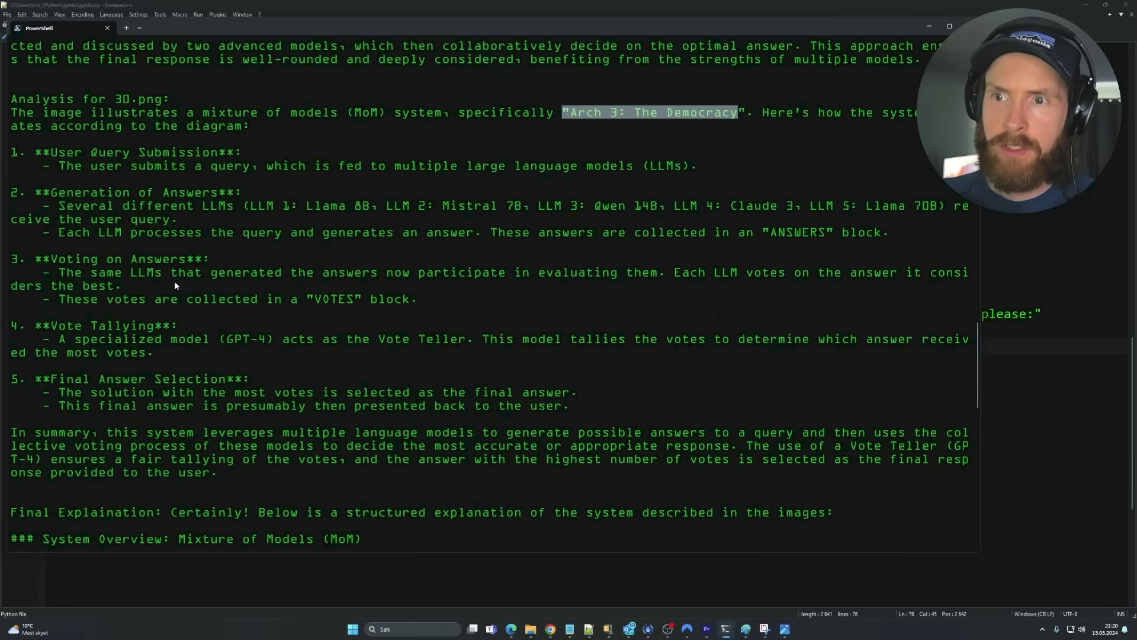
scroll(168, 235, "down", 5)
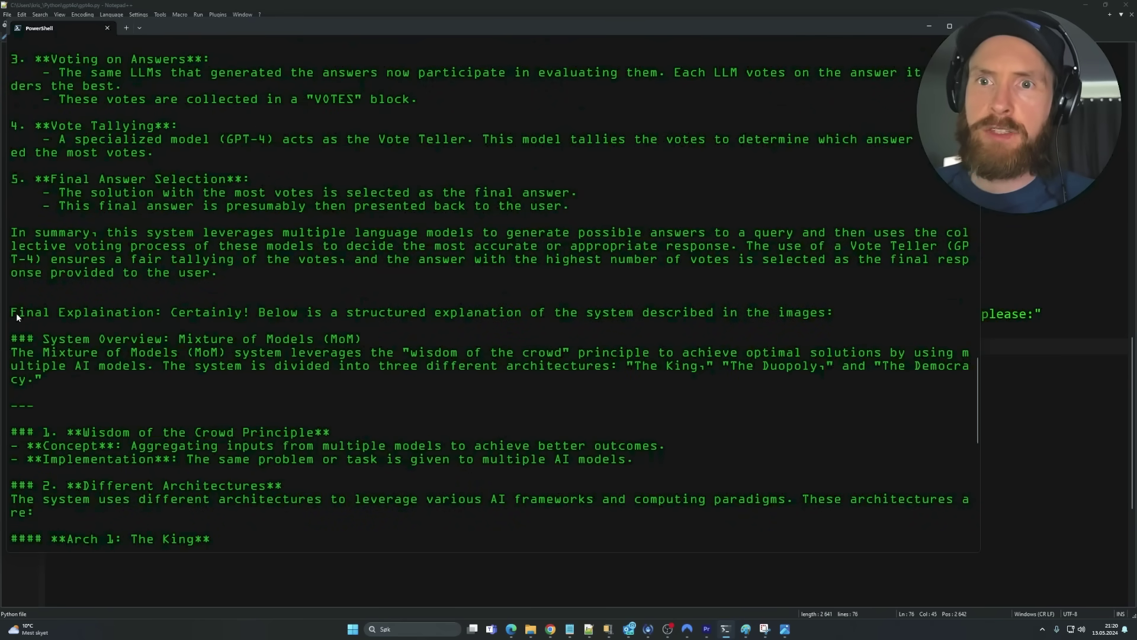
left_click_drag(12, 313, 158, 317)
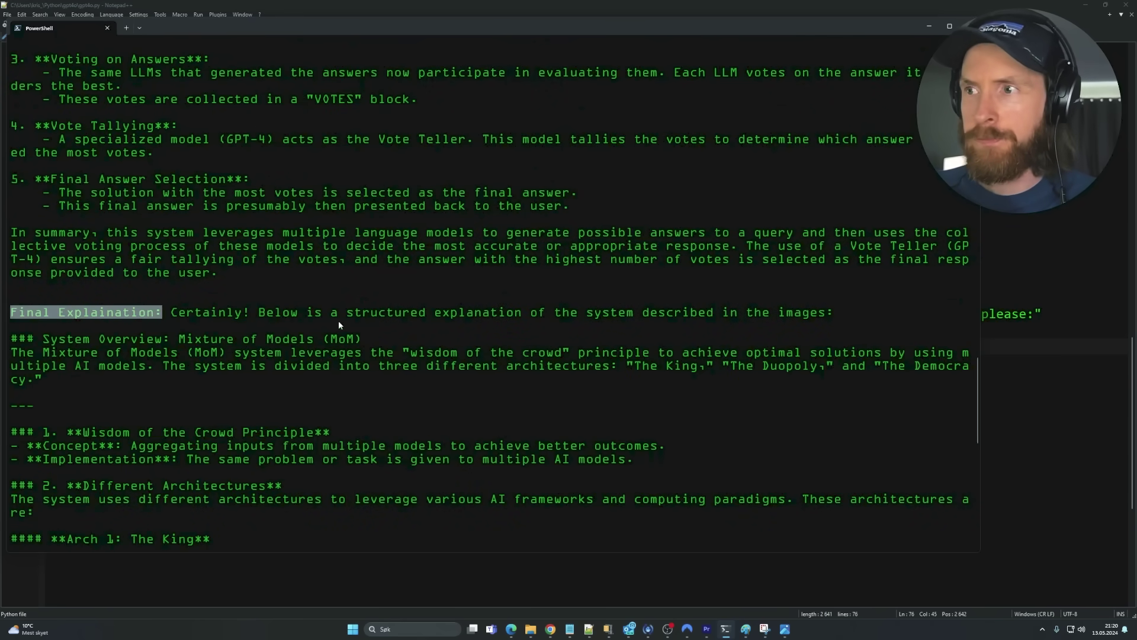
Highlight 'Mixture of Models (MoM)', the wisdom-of-the-crowd sentence and 'three different architectures' in the overview.
scroll(196, 353, "up", 2, "ctrl")
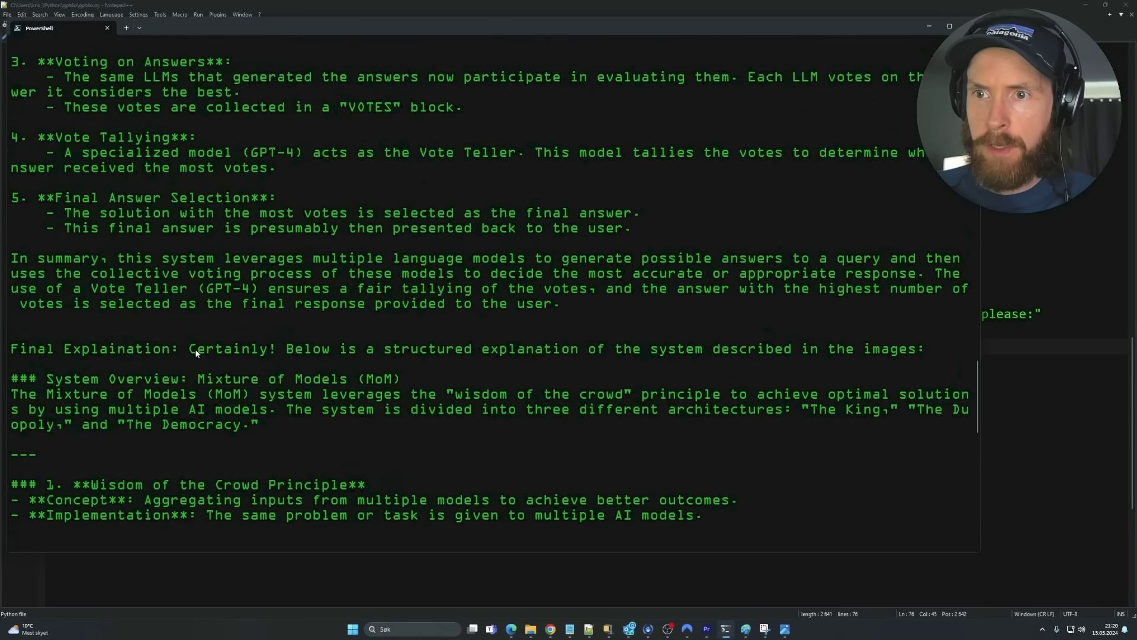
scroll(196, 352, "down", 4)
left_click_drag(197, 198, 374, 207)
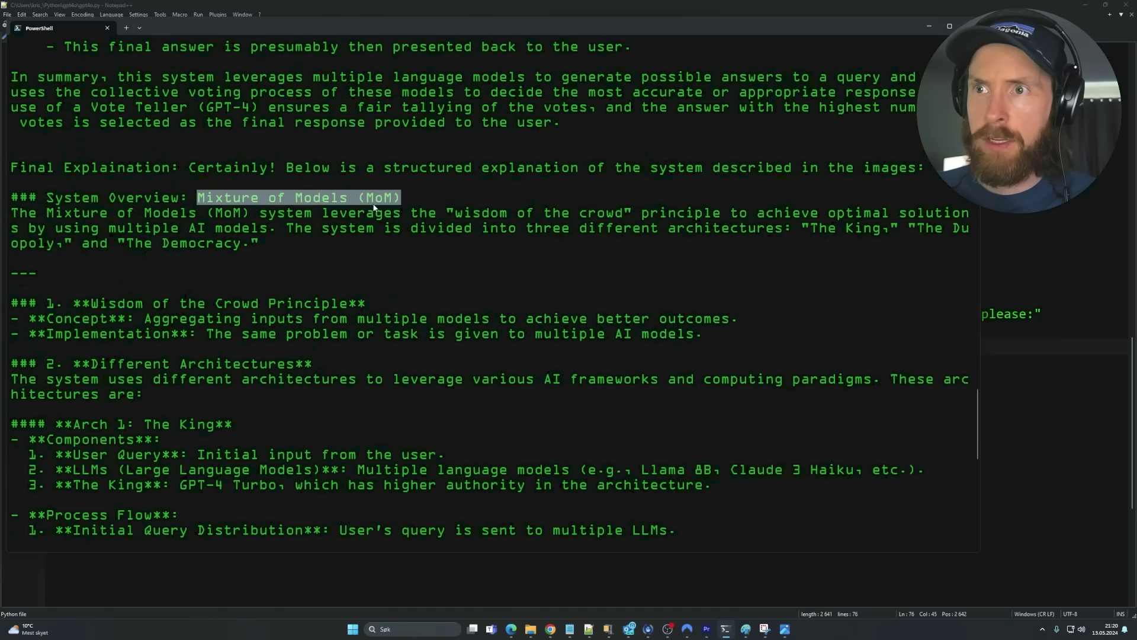
mouse_move(259, 215)
left_mouse_down()
mouse_move(472, 228)
mouse_move(945, 219)
mouse_move(317, 218)
mouse_move(266, 235)
left_mouse_up()
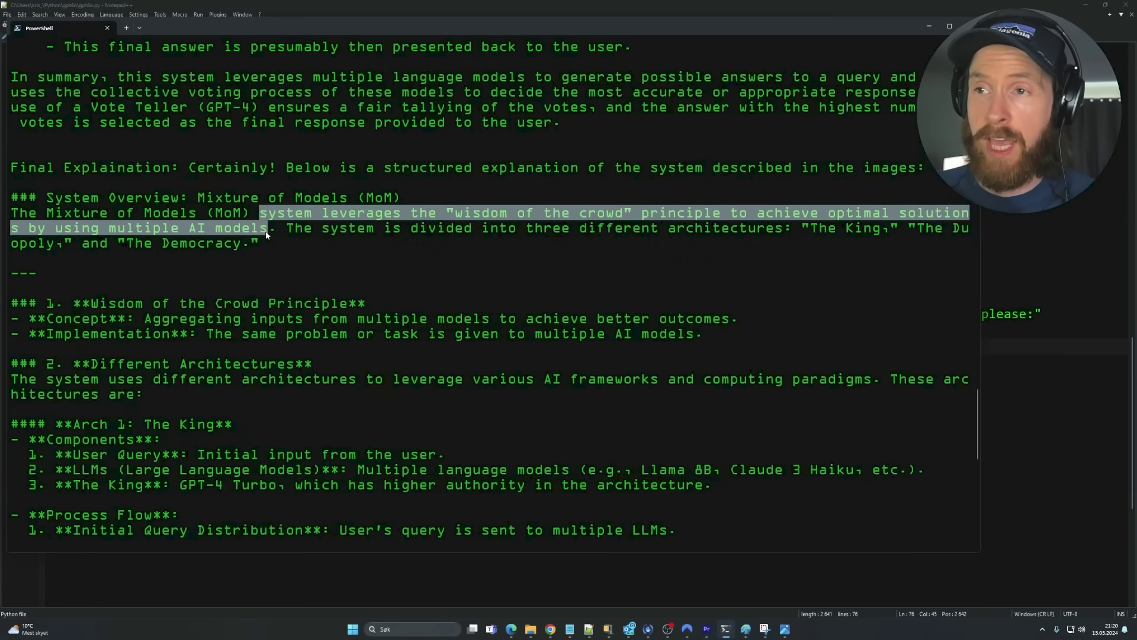
key("ctrl+c")
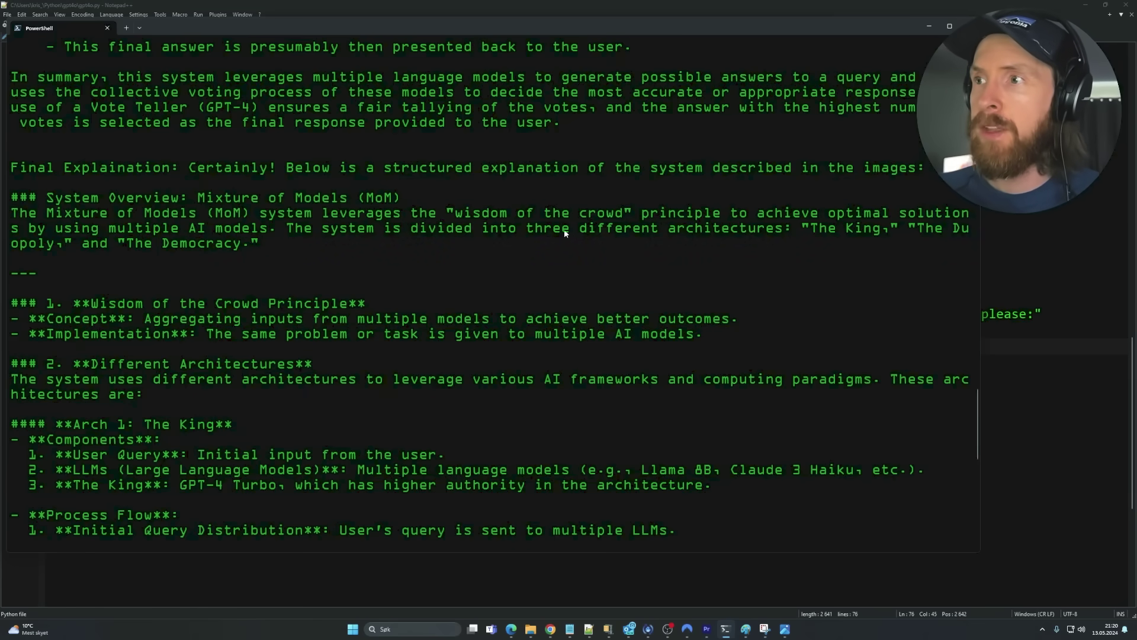
left_click_drag(527, 228, 801, 229)
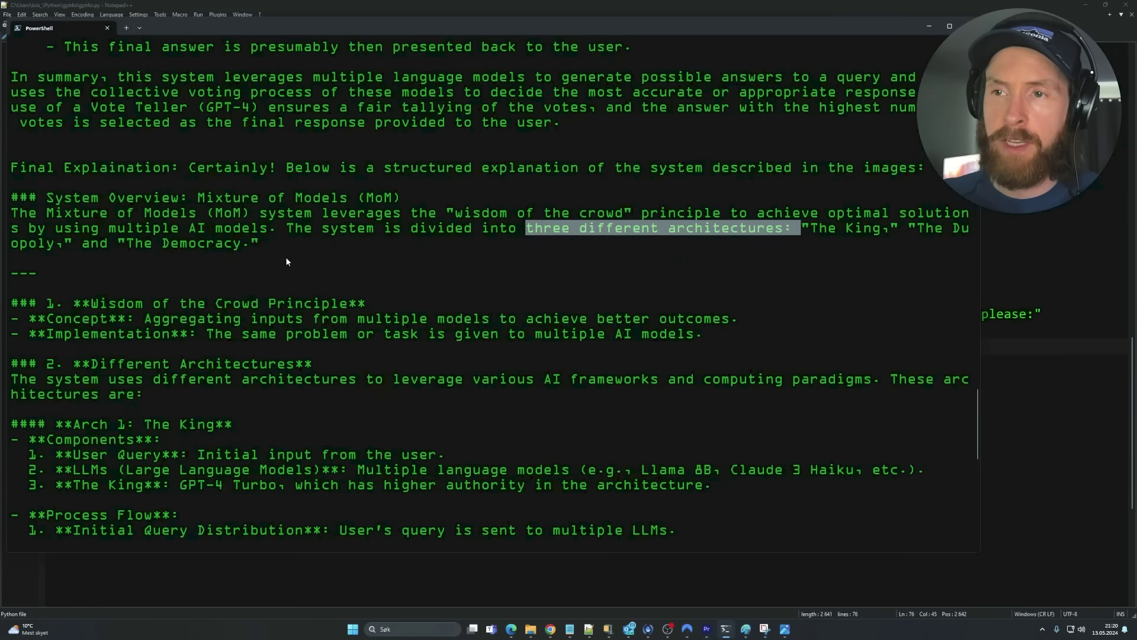
Highlight 'User Query' in the Arch 1 components and scroll down to the Summary and prompt.
scroll(286, 262, "down", 4)
scroll(177, 257, "down", 1)
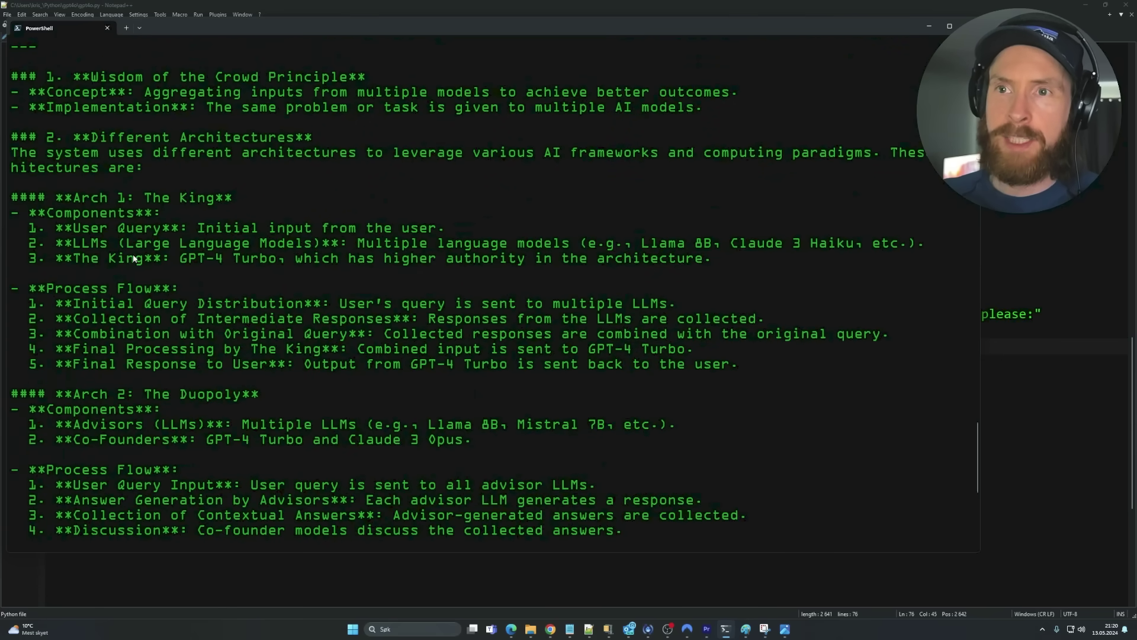
scroll(99, 171, "down", 1)
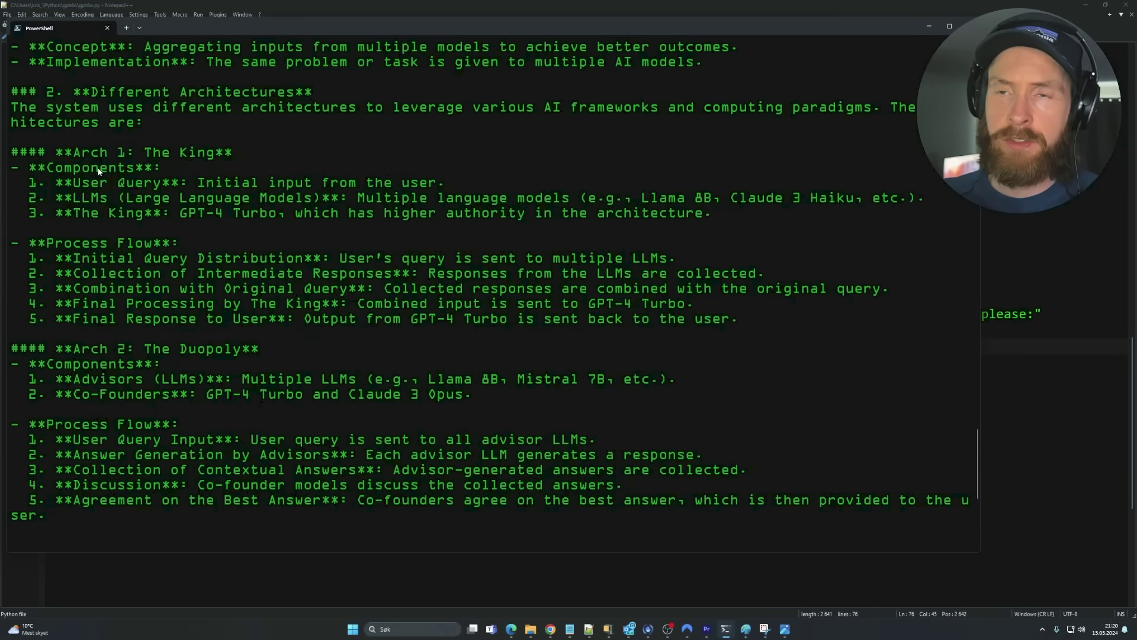
left_click_drag(73, 183, 172, 183)
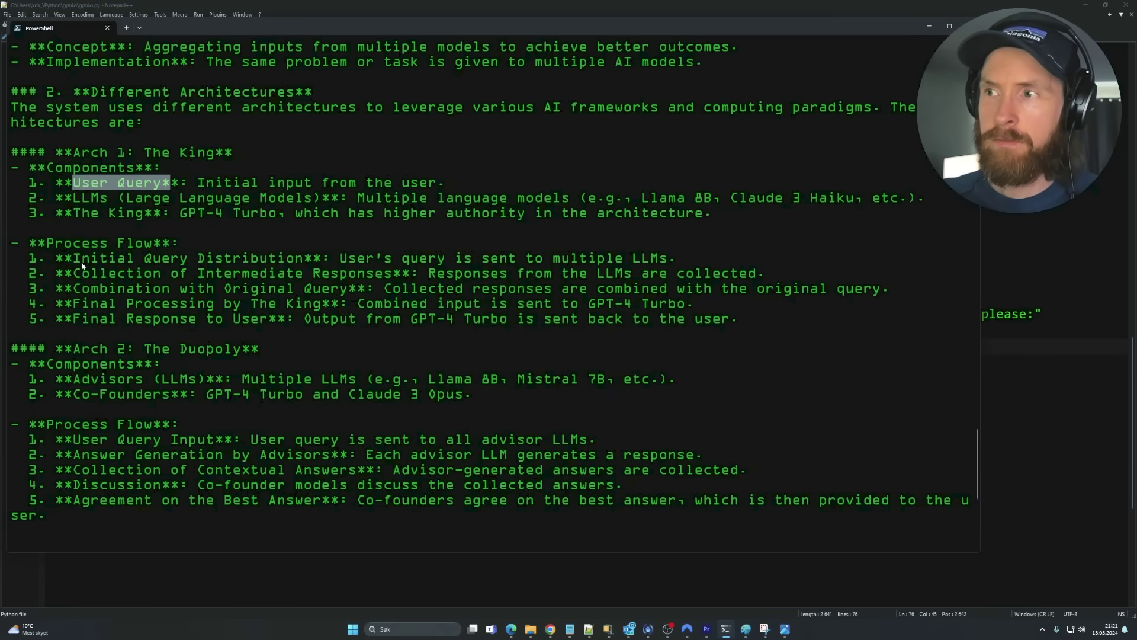
scroll(81, 287, "down", 5)
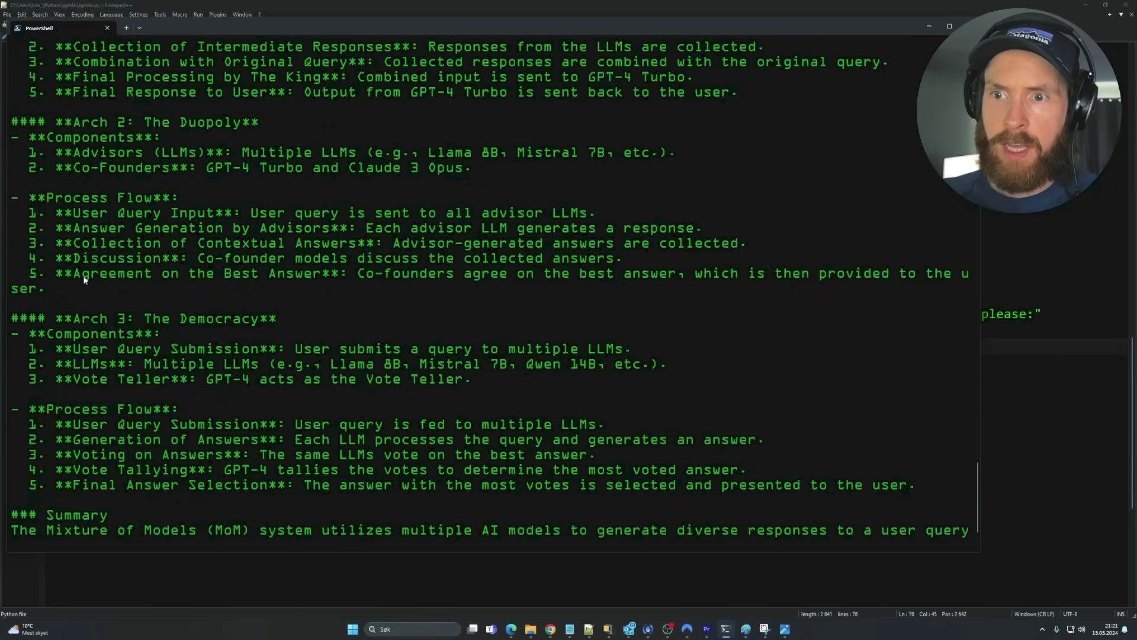
scroll(84, 280, "down", 2)
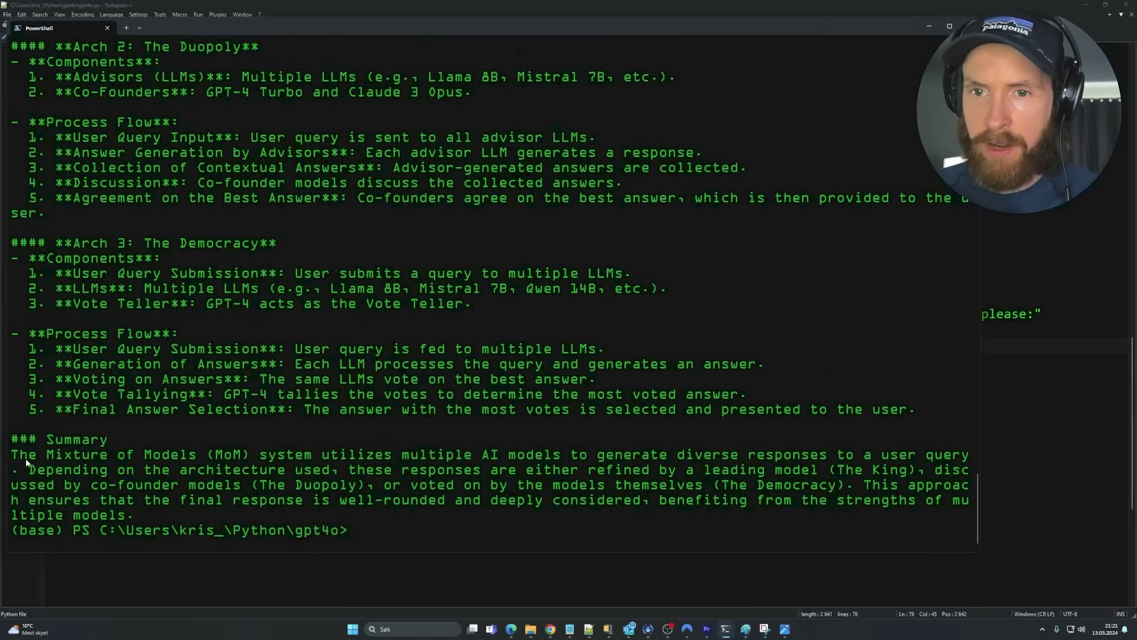
Highlight and copy the opening sentence of the Summary in the PowerShell output.
scroll(139, 310, "up", 2)
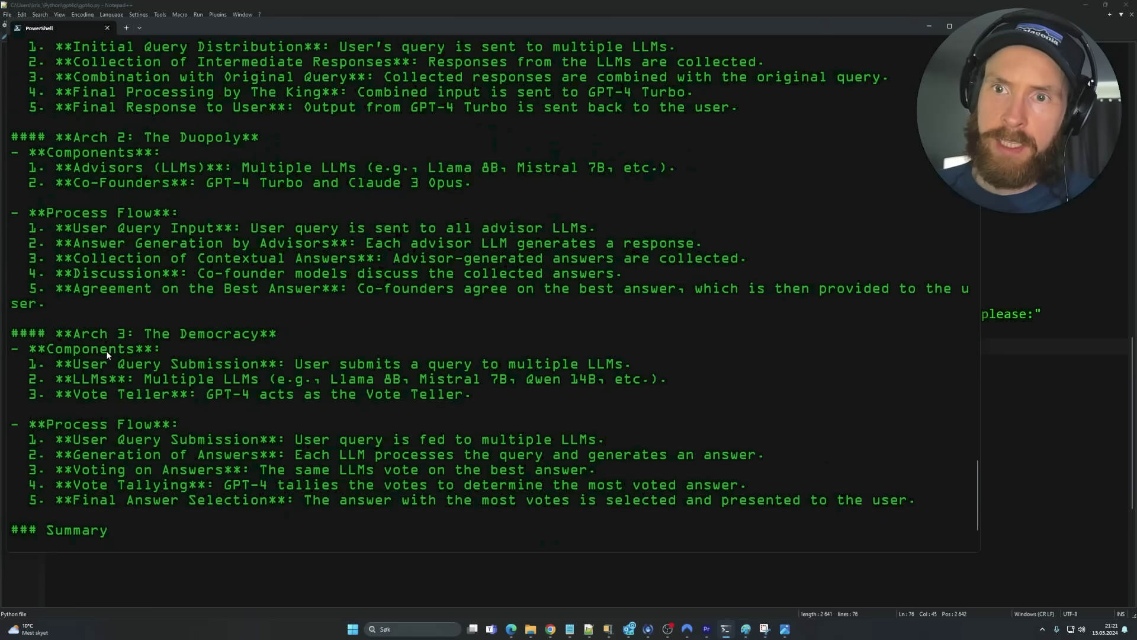
scroll(107, 354, "down", 2)
scroll(141, 215, "up", 3)
scroll(117, 349, "down", 3)
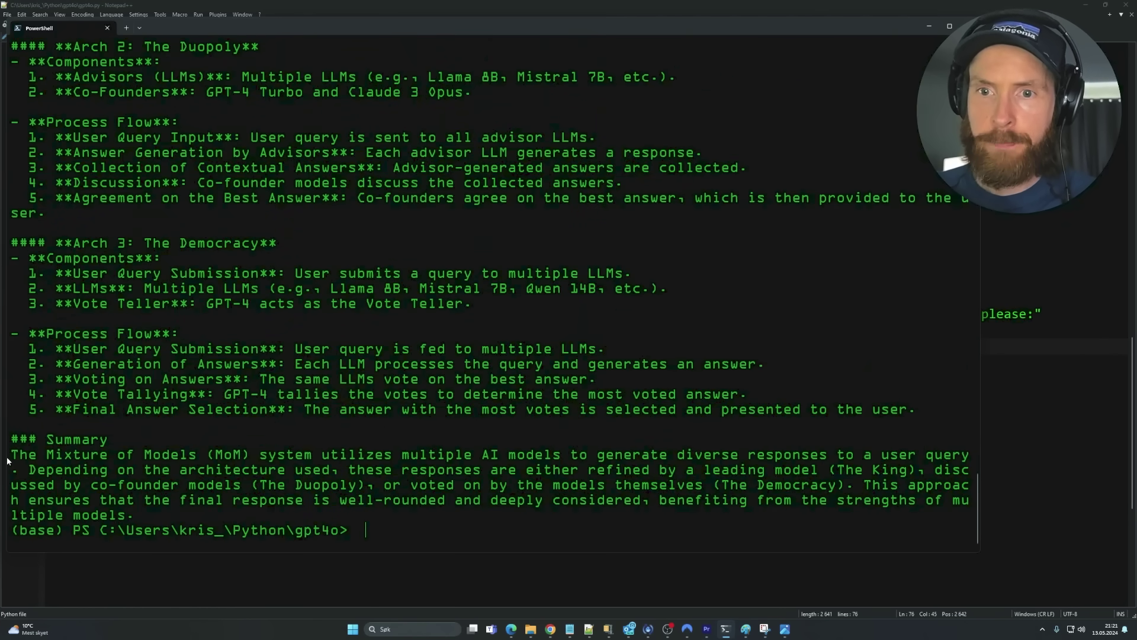
left_click_drag(18, 458, 623, 458)
left_click_drag(738, 458, 178, 486)
right_click(205, 488)
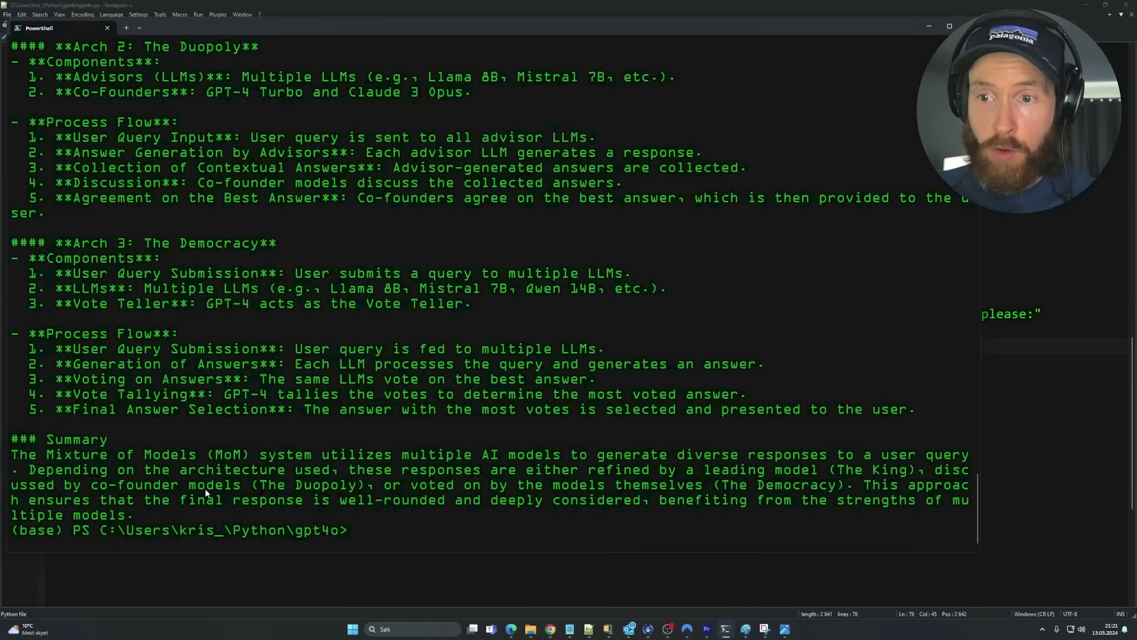
Highlight the phrases about The Democracy and the well-rounded final response.
left_click_drag(285, 488, 350, 490)
left_click_drag(427, 486, 854, 492)
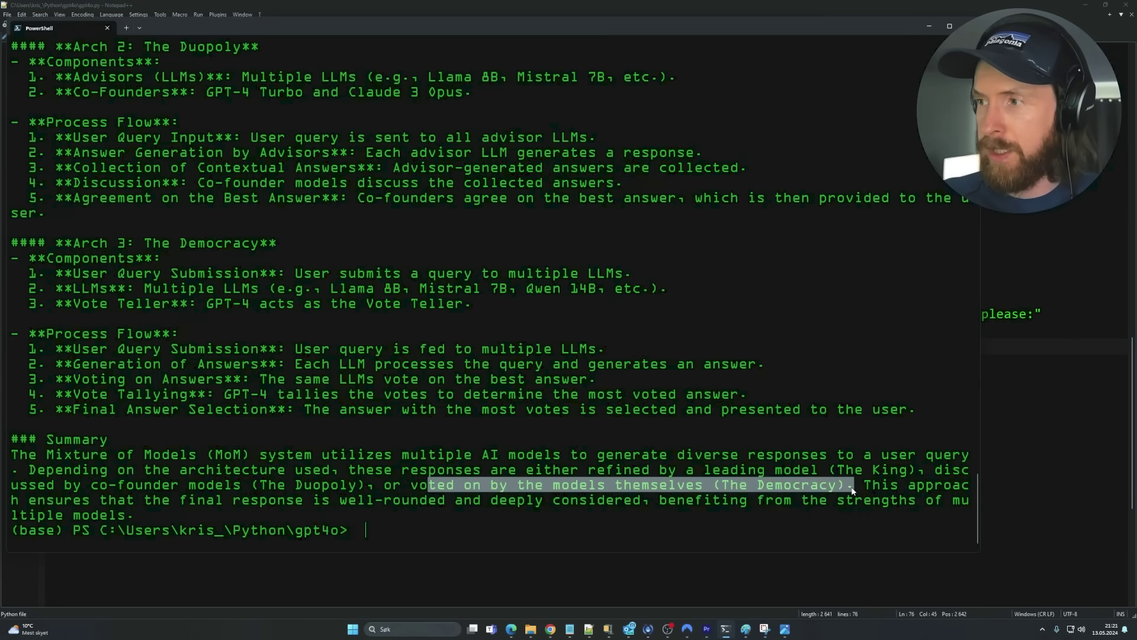
left_click_drag(37, 500, 159, 510)
key("ctrl+c")
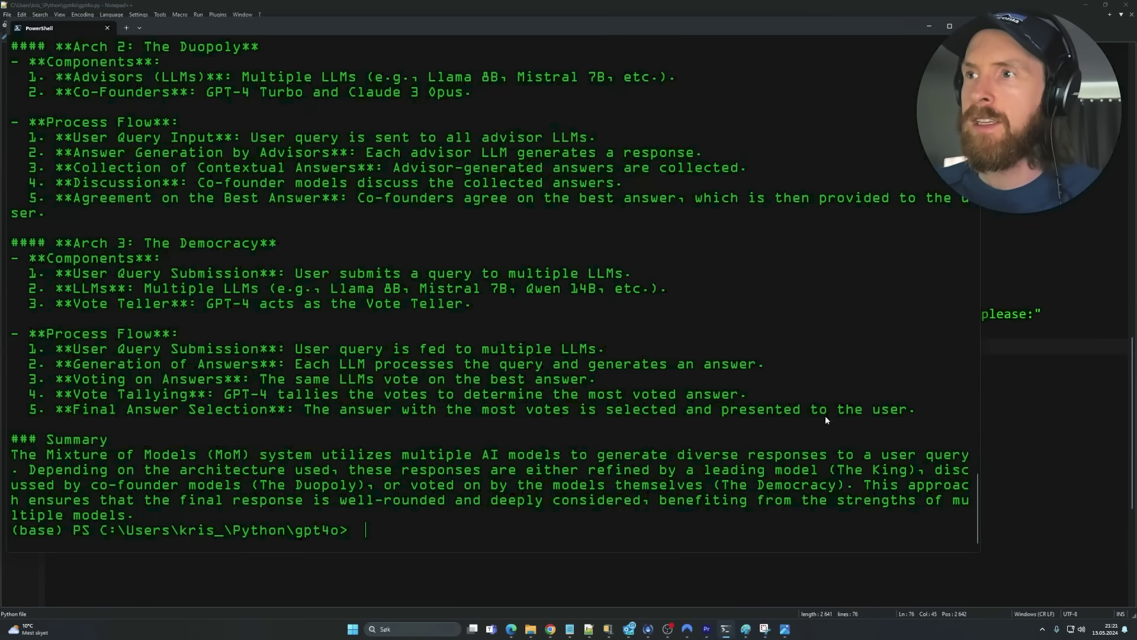
Scroll back up through the image analyses and leave the PowerShell window.
scroll(977, 493, "up", 3)
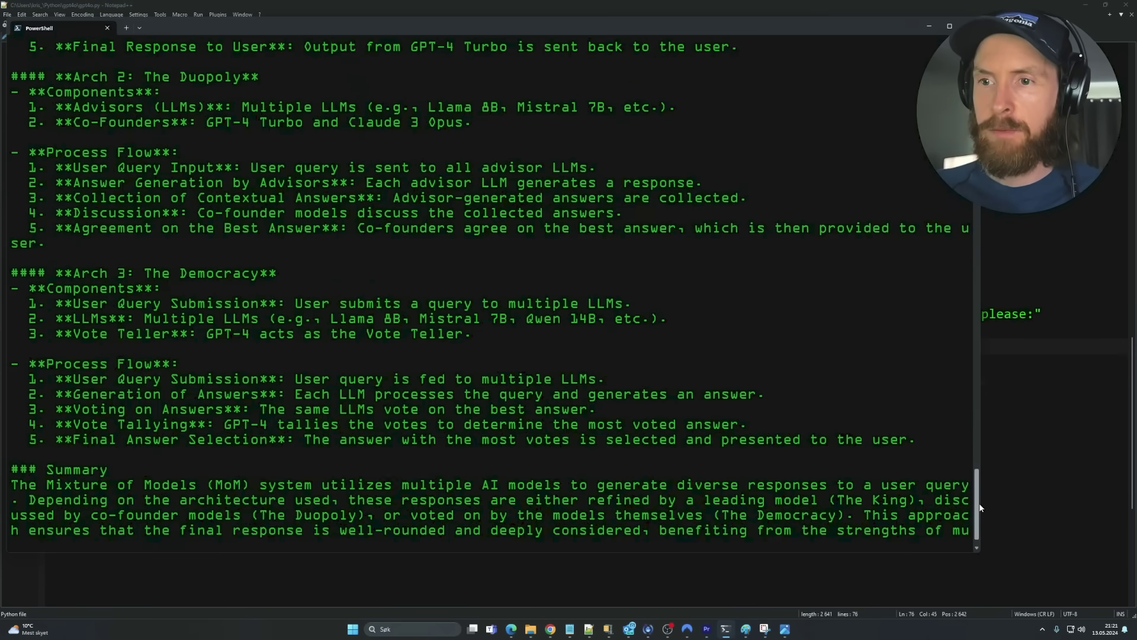
left_click_drag(976, 491, 961, 71)
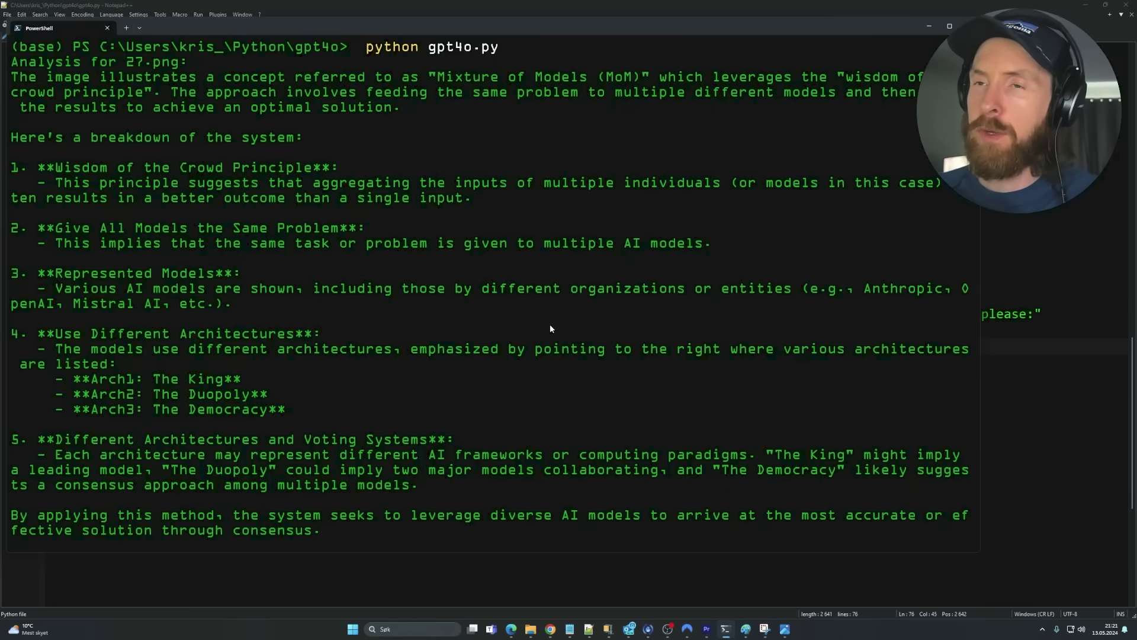
key("alt+Tab")
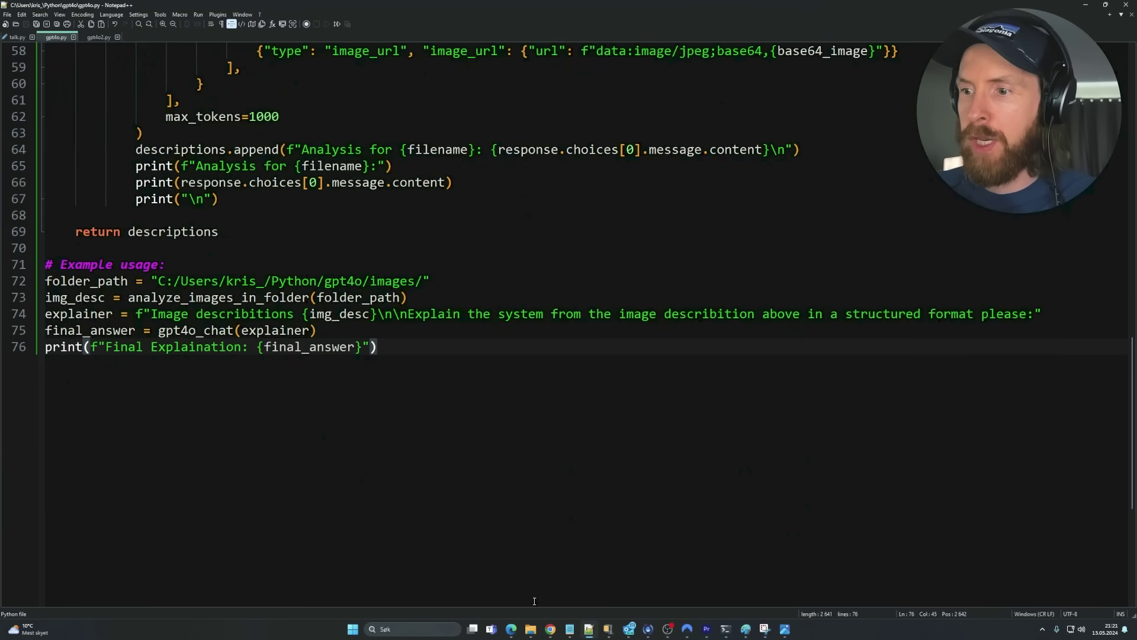
Open the images folder and select images 27 to 30.
left_click(533, 632)
left_click(559, 598)
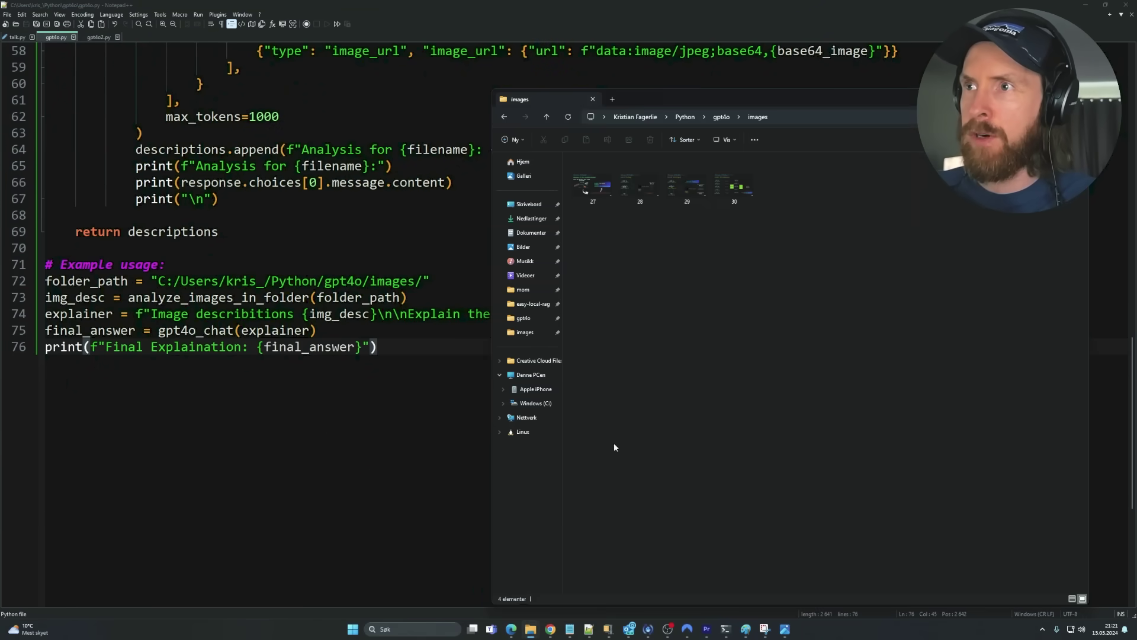
left_click_drag(781, 240, 569, 163)
left_click_drag(786, 224, 596, 173)
In gpt4o.py, highlight line 72 holding the image folder path.
left_click(391, 365)
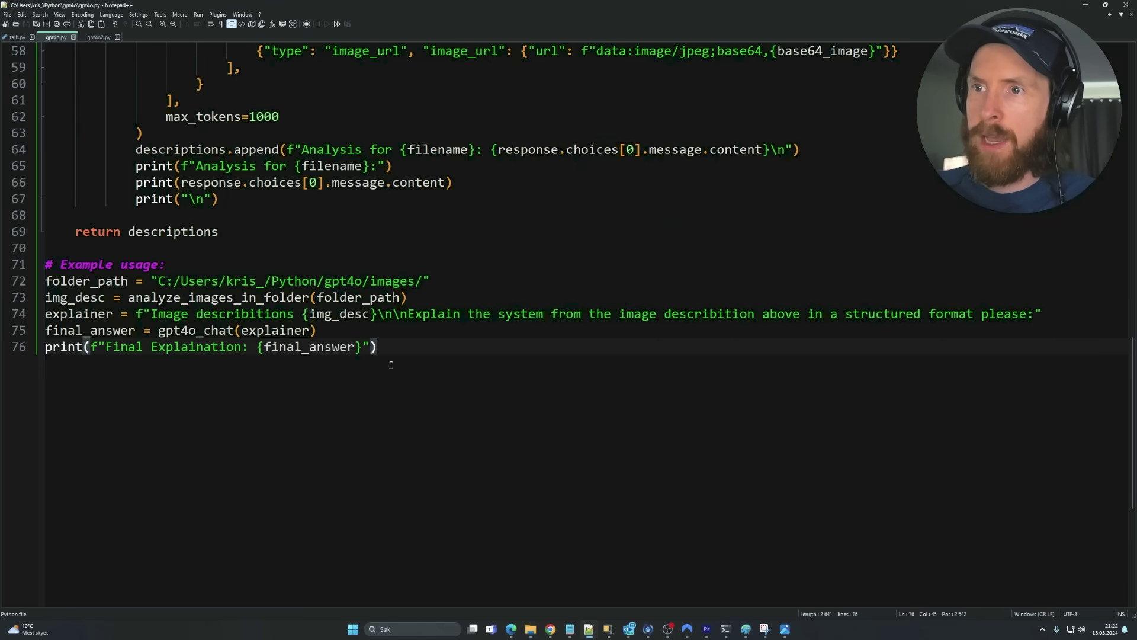
left_click_drag(432, 279, 41, 280)
left_click(324, 438)
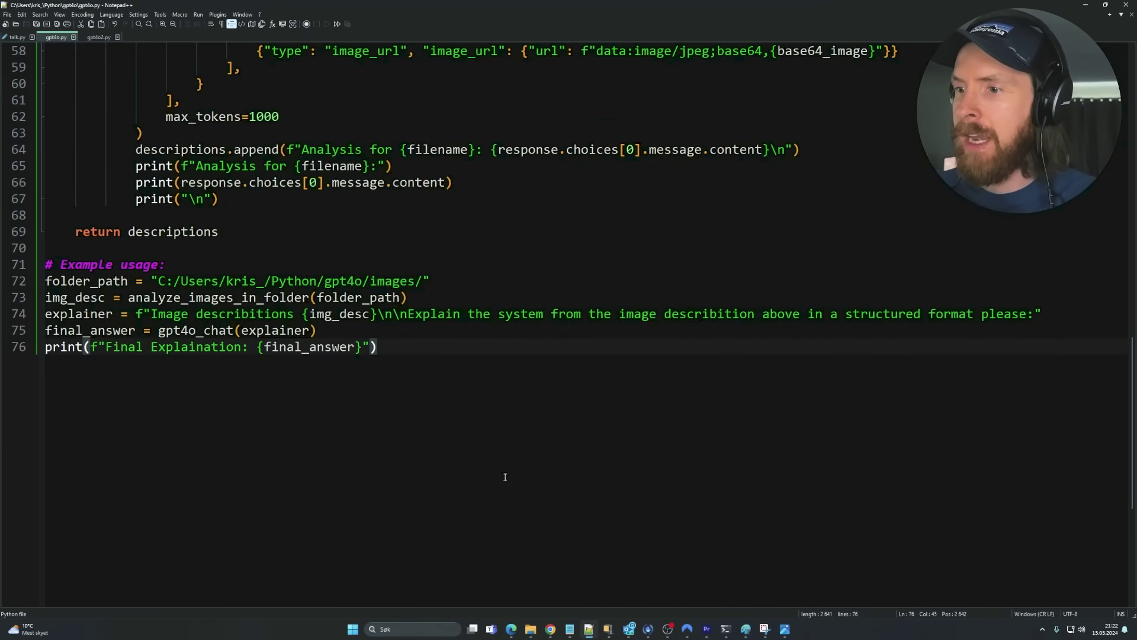
Confirm the Playground chat still uses gpt-4o, then bring Paint forward.
mouse_move(555, 633)
left_click(566, 595)
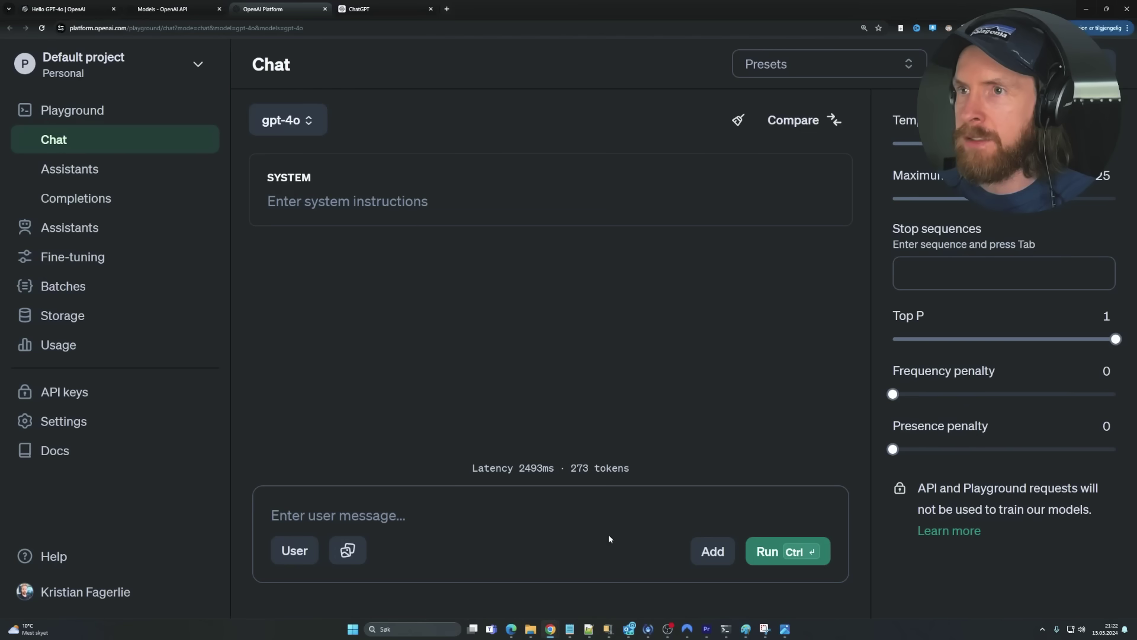
left_click(278, 124)
left_click(295, 186)
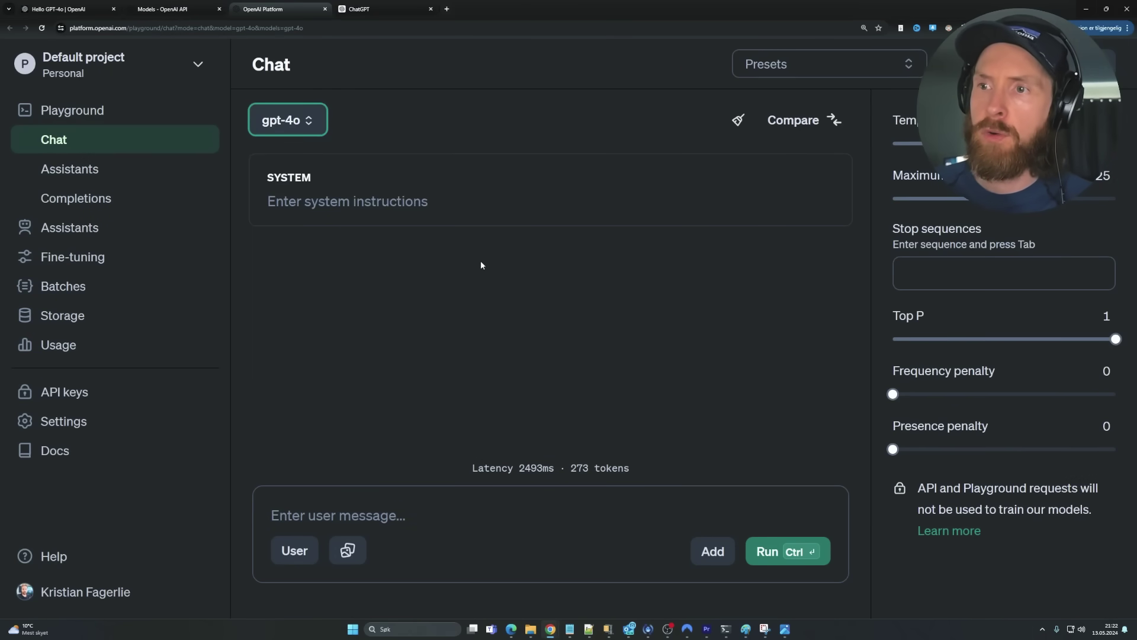
mouse_move(764, 632)
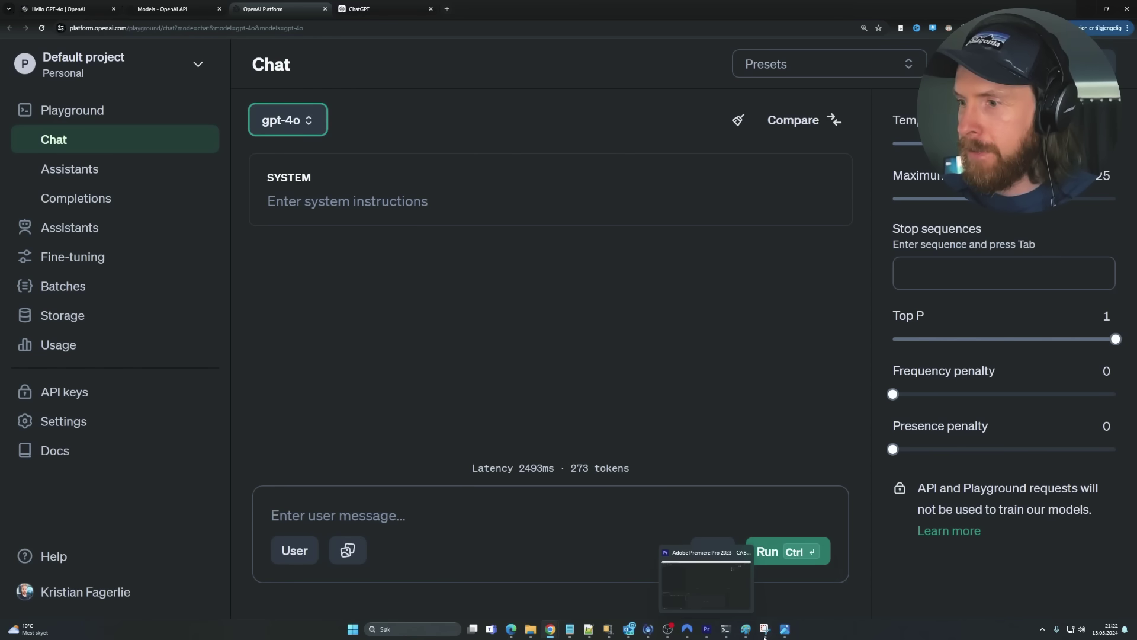
left_click(746, 630)
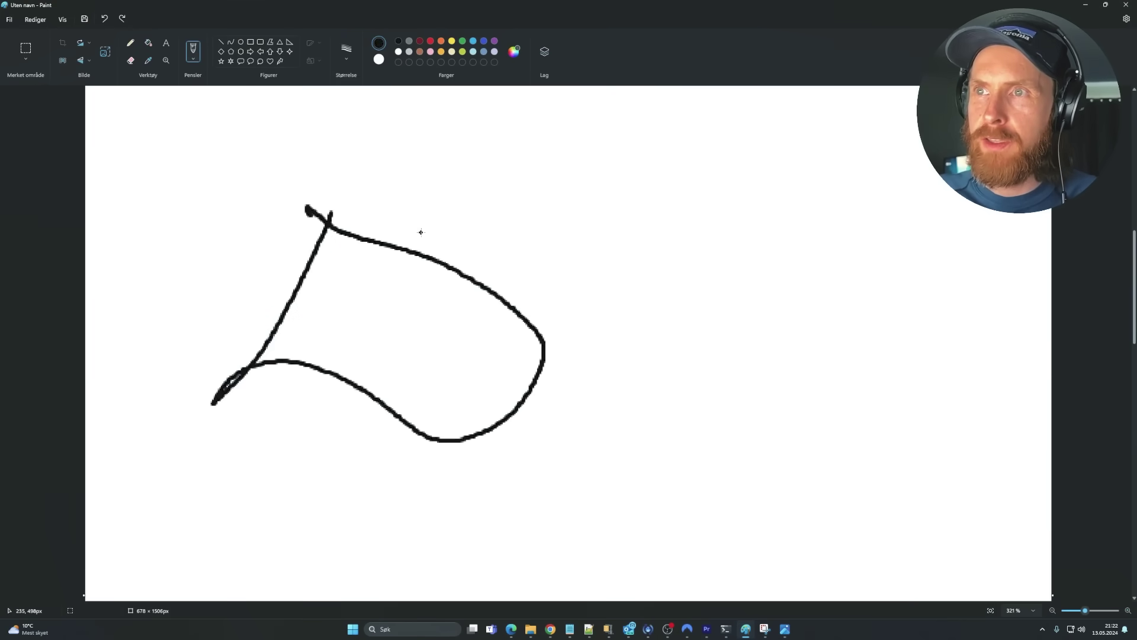
Replace the old sketch with a freehand triangle and label its sides 7, 6 and 4.
key("ctrl+z")
left_click_drag(284, 179, 282, 341)
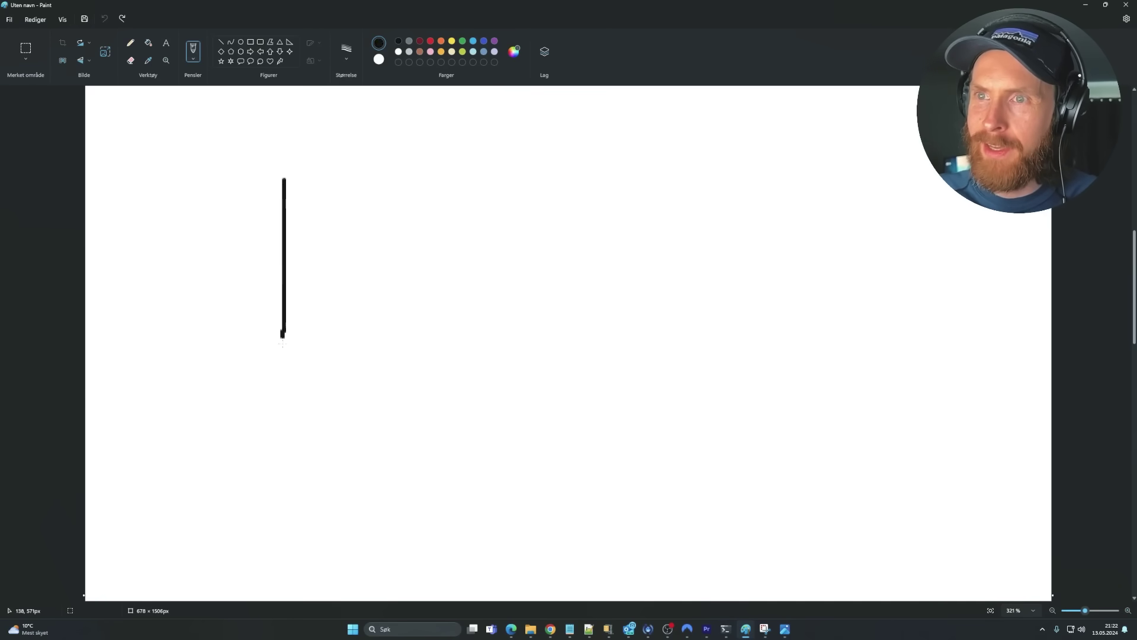
mouse_move(284, 390)
left_mouse_down()
mouse_move(571, 406)
mouse_move(695, 397)
mouse_move(330, 190)
left_mouse_up()
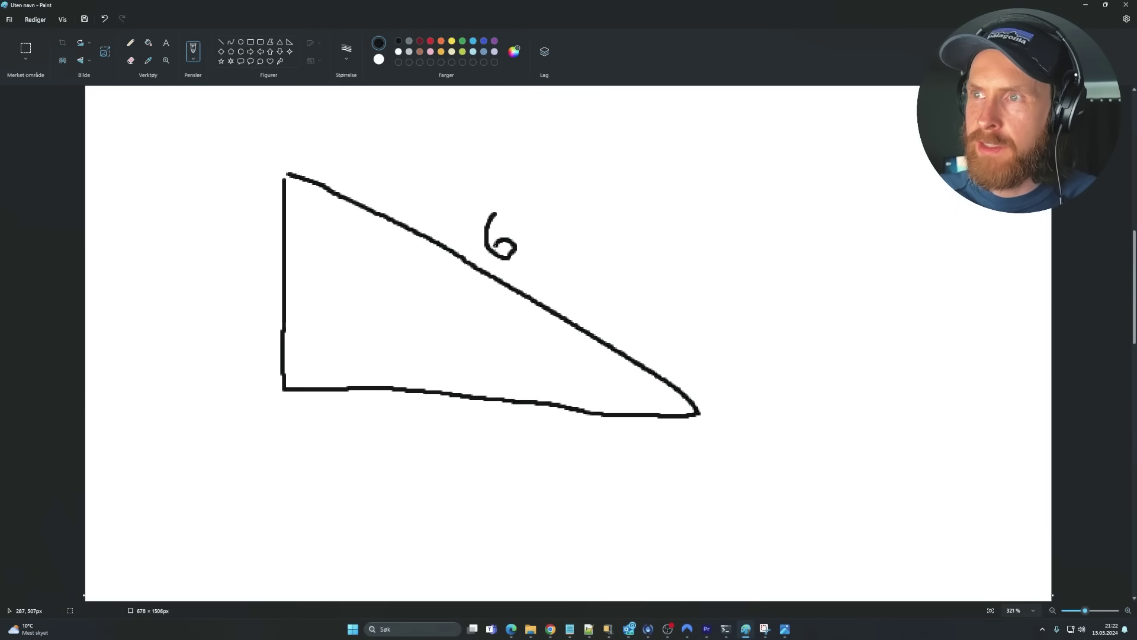
left_click_drag(238, 256, 263, 284)
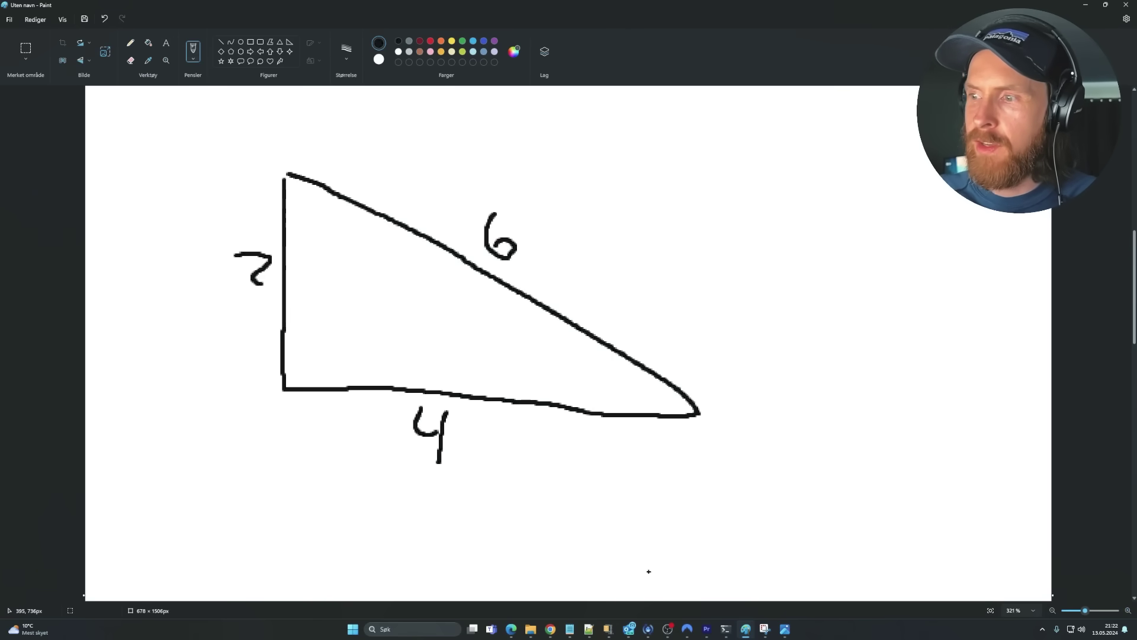
Snip the triangle and attach it to the Playground message asking about its maths.
left_click(764, 629)
left_click(444, 130)
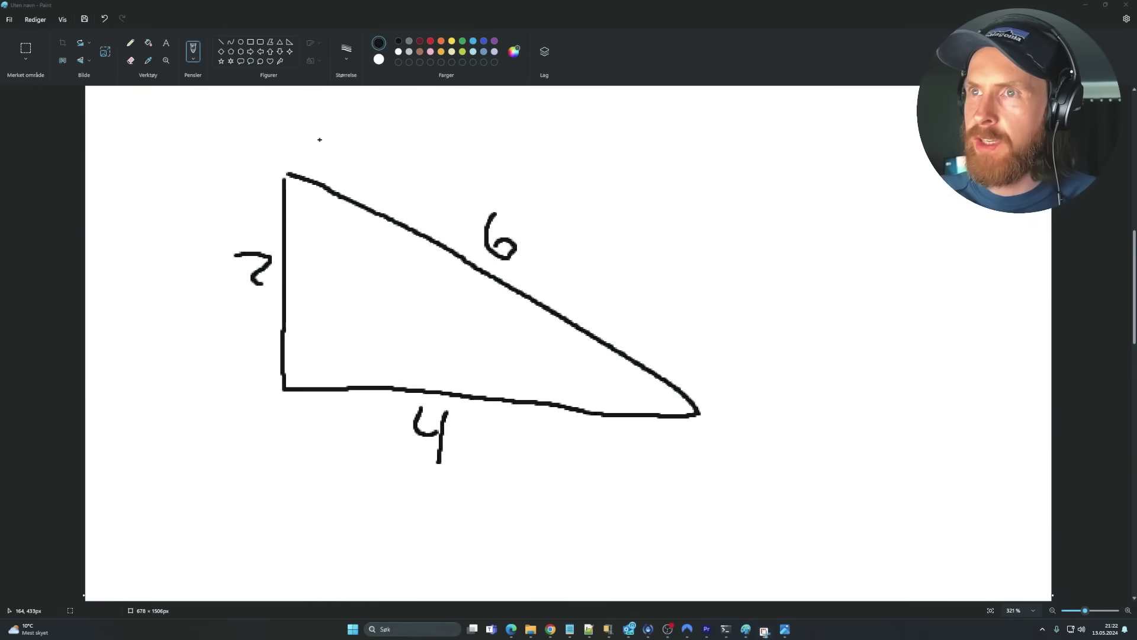
left_click_drag(193, 113, 776, 507)
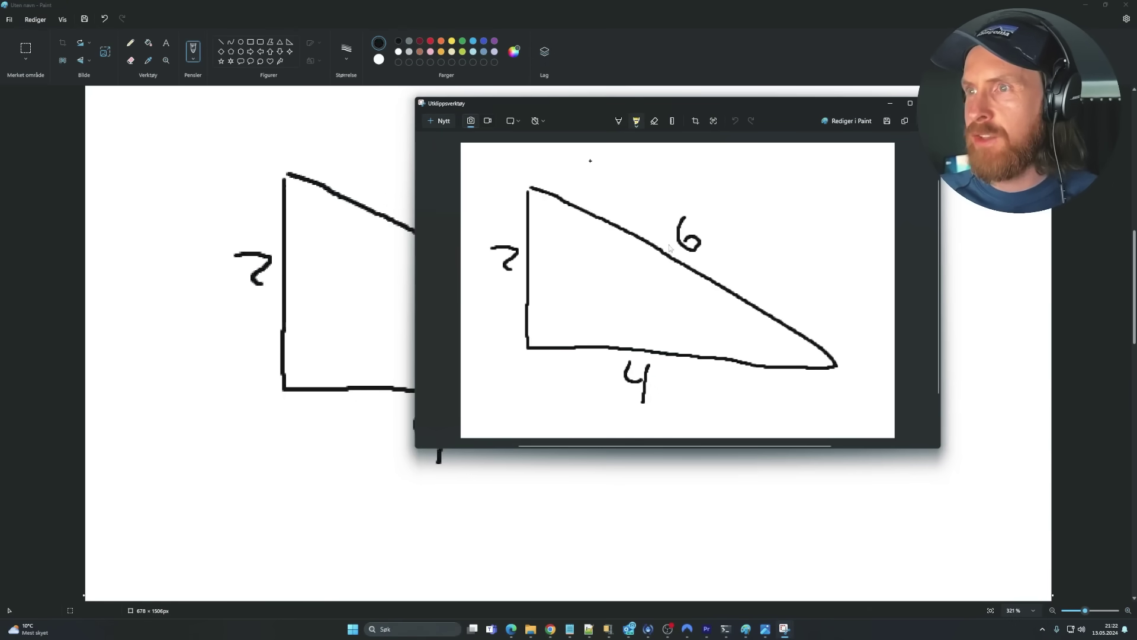
left_click_drag(272, 519, 621, 519)
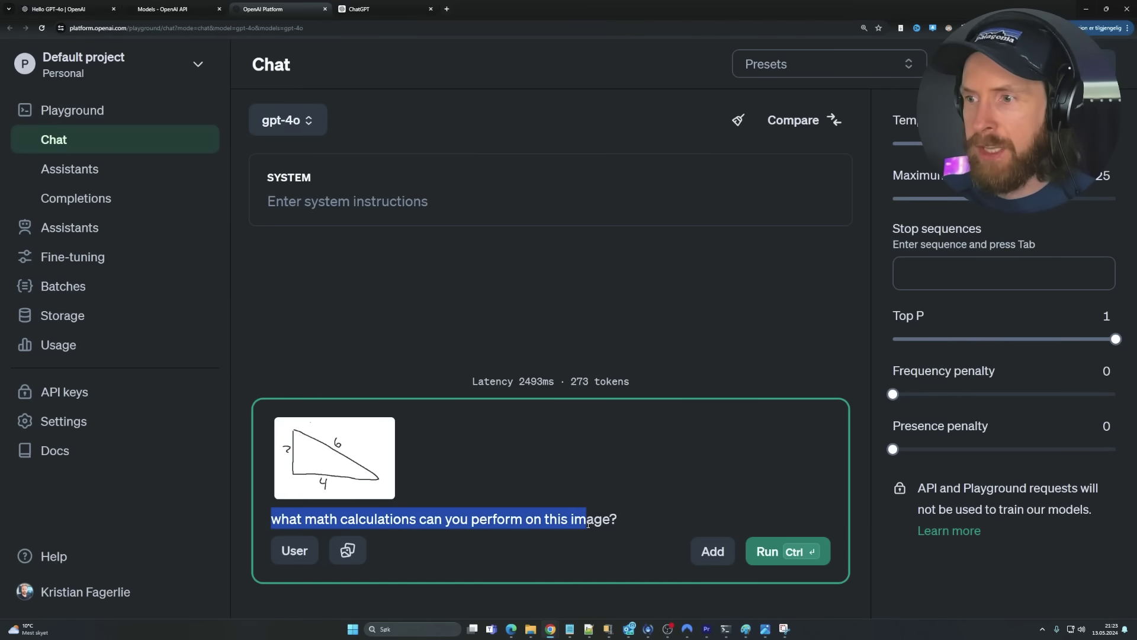
left_click(627, 519)
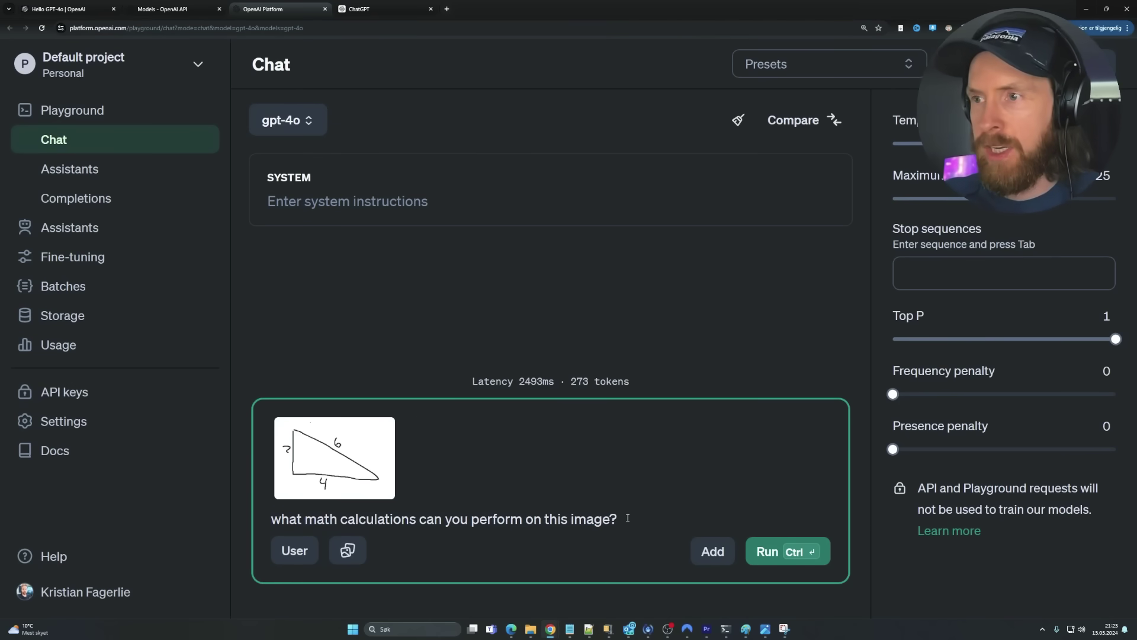
Send the triangle image and question to gpt-4o and scroll through its answer.
left_click(770, 560)
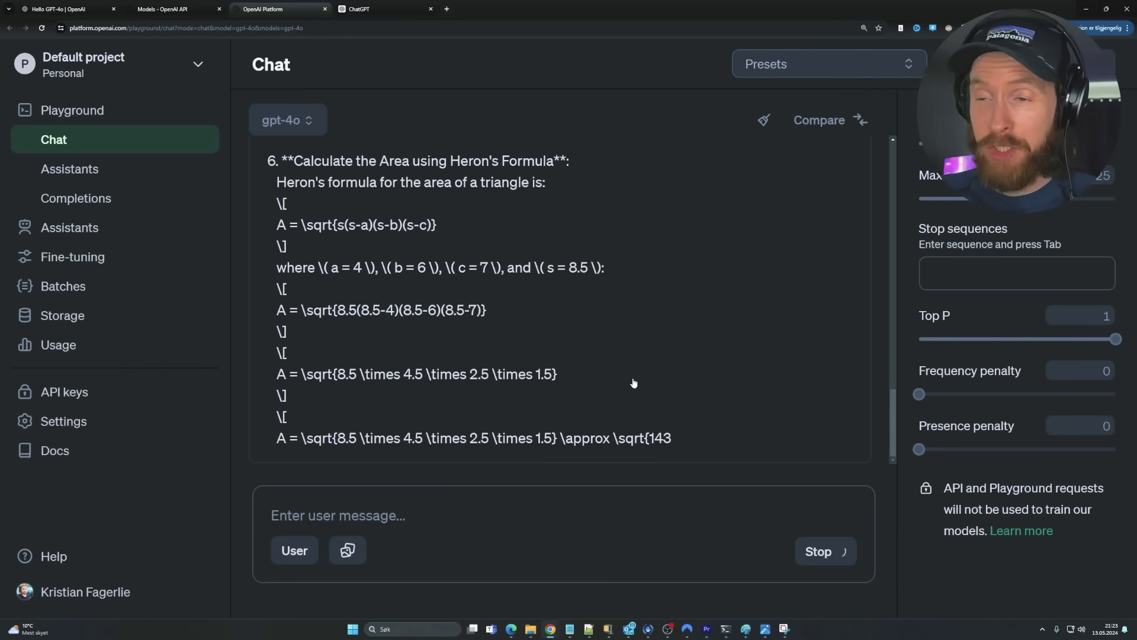
scroll(633, 383, "down", 4)
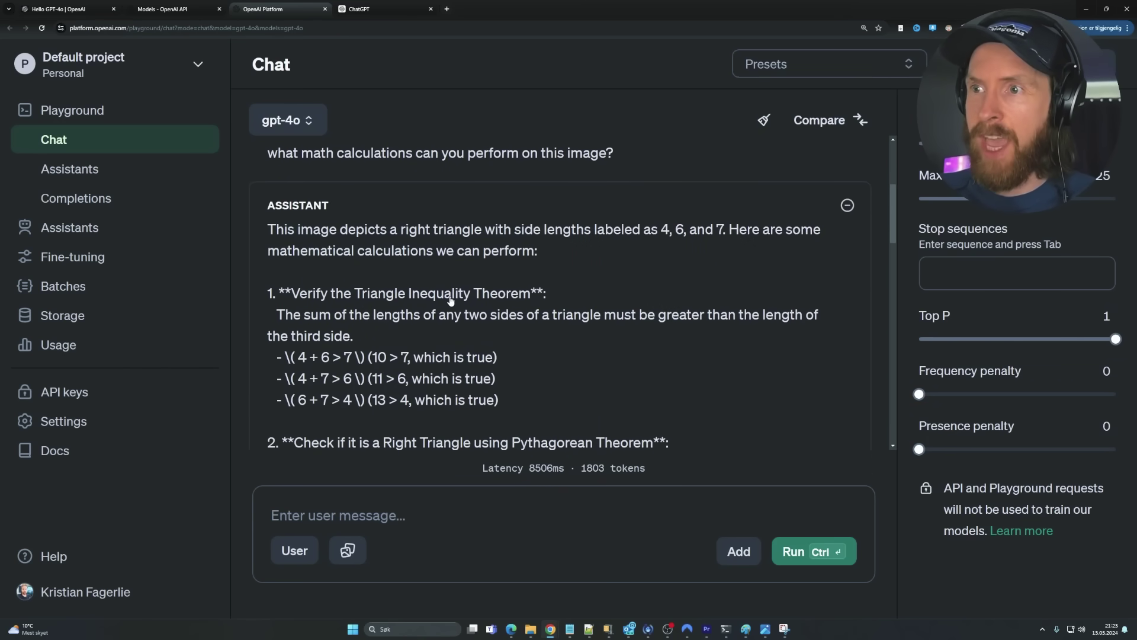
scroll(519, 301, "down", 5)
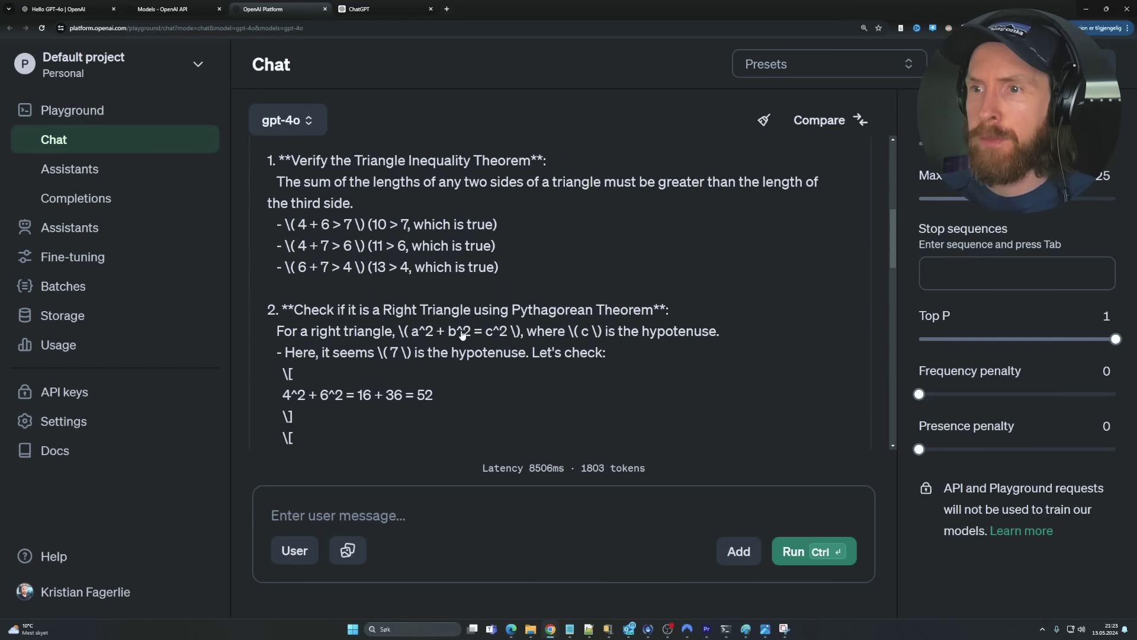
scroll(456, 308, "up", 1)
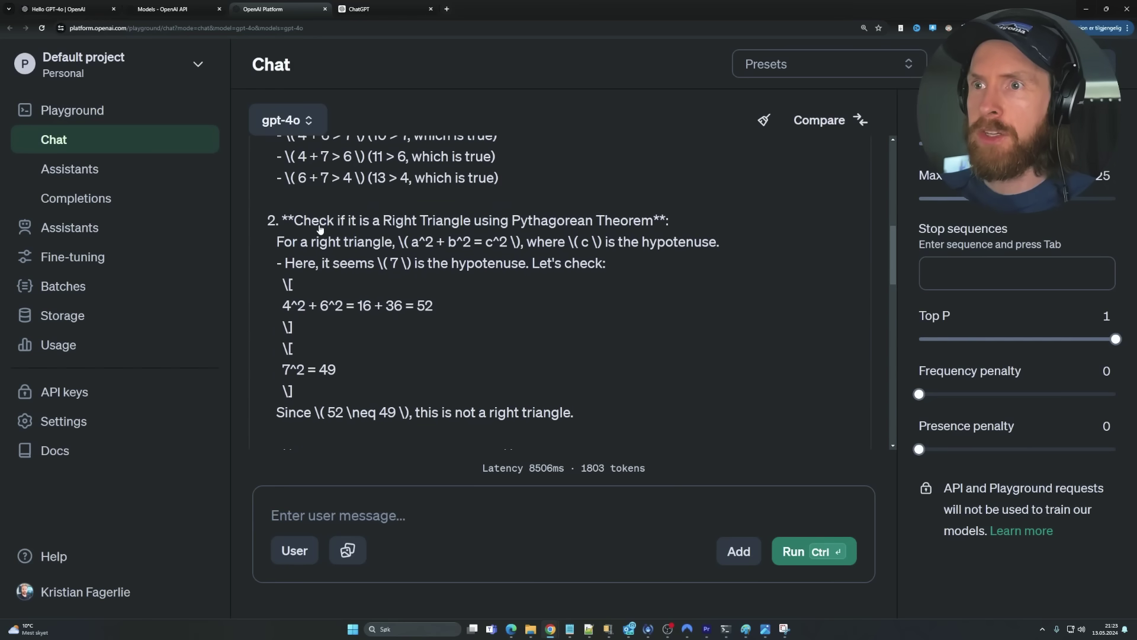
Highlight key parts of the reply, including the Pythagorean check step.
left_click(320, 228)
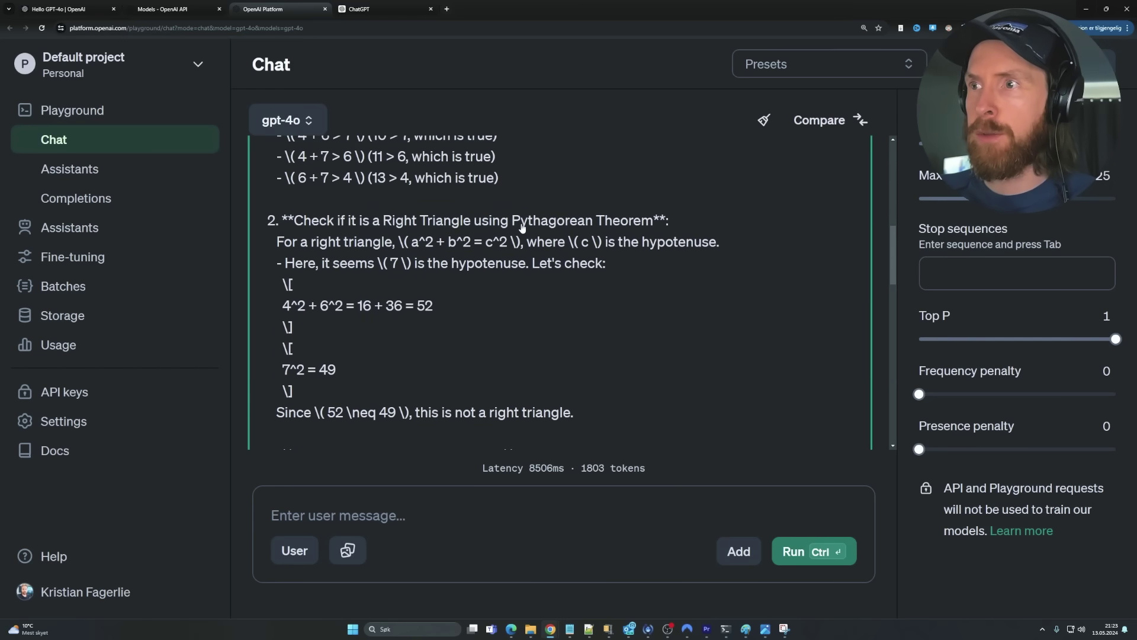
left_click_drag(522, 228, 653, 221)
scroll(500, 314, "down", 2)
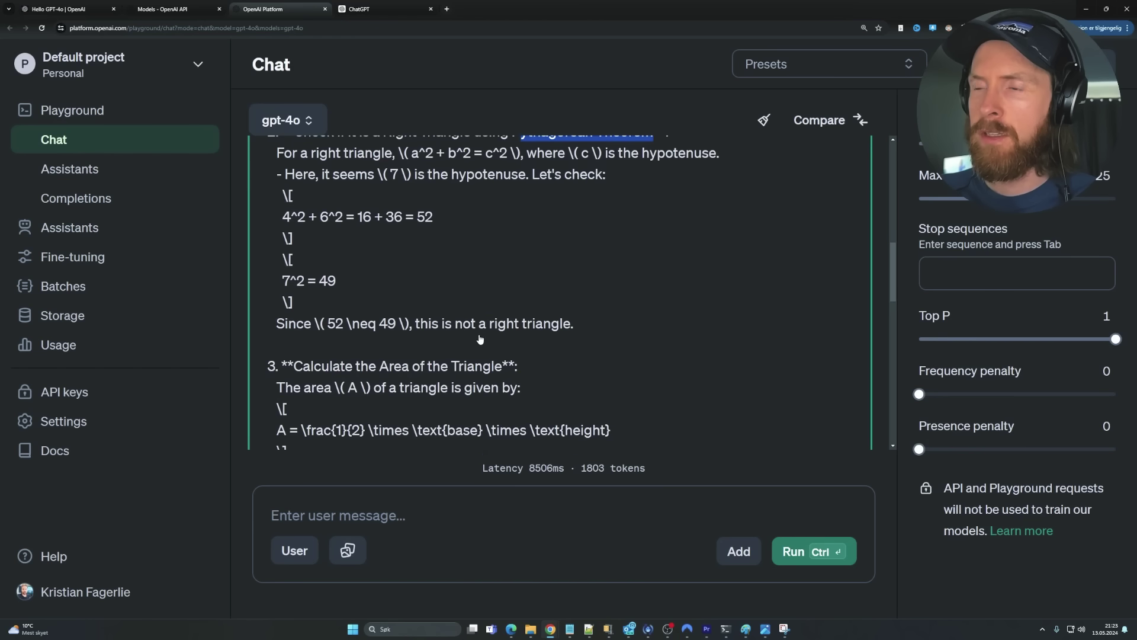
left_click_drag(426, 329, 574, 326)
scroll(409, 332, "down", 3)
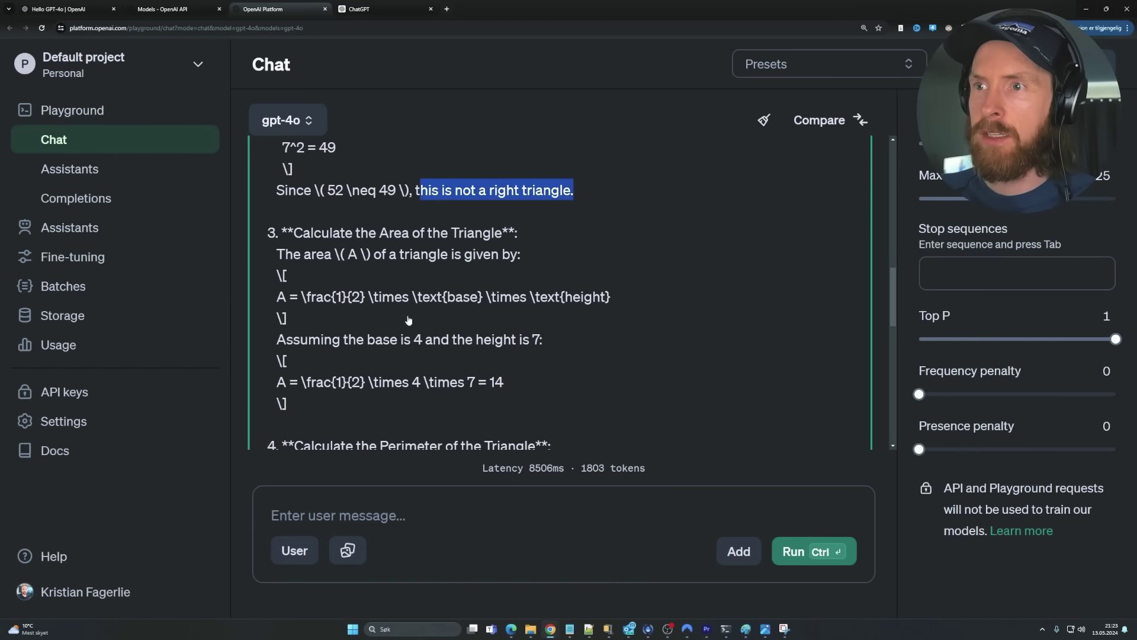
scroll(424, 243, "down", 3)
left_click_drag(375, 274, 474, 276)
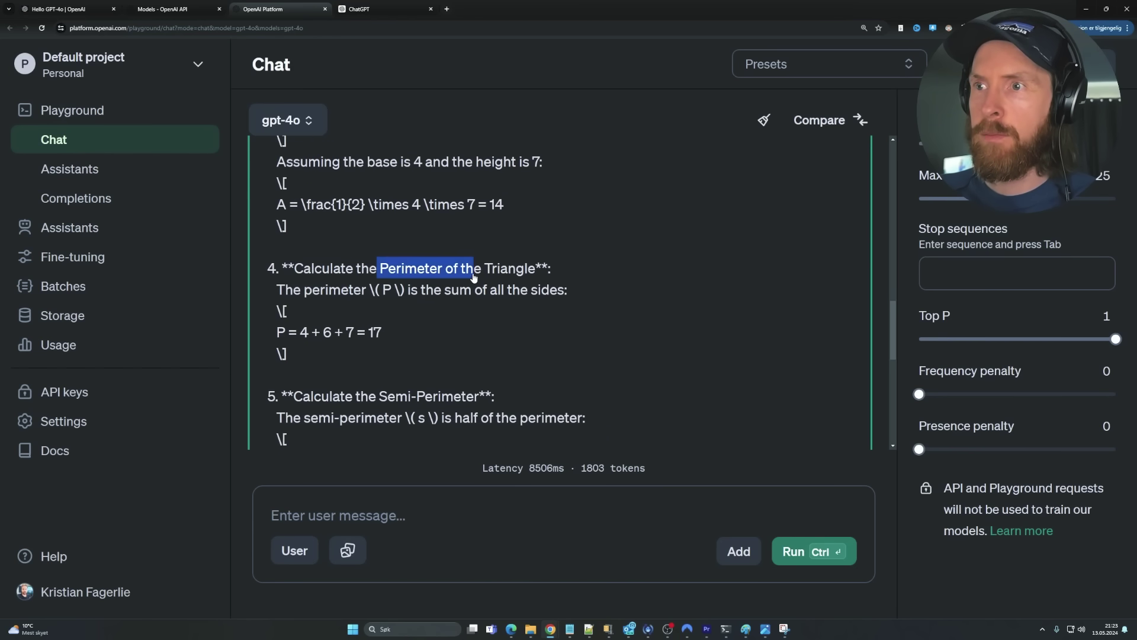
scroll(447, 292, "down", 4)
scroll(426, 320, "down", 4)
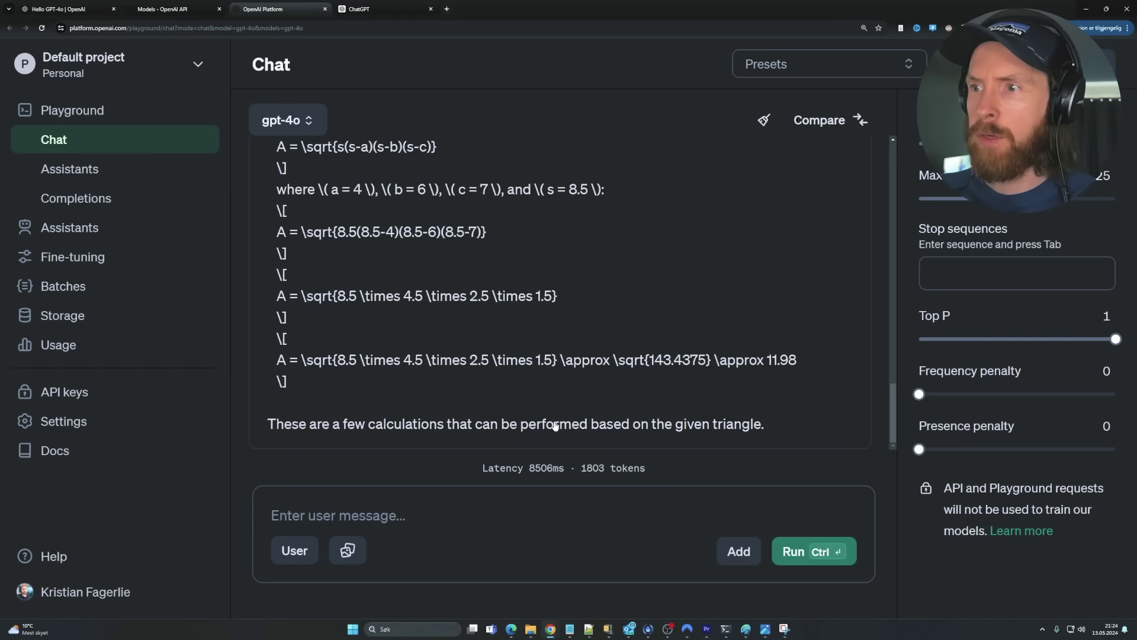
scroll(537, 378, "up", 5)
scroll(663, 303, "up", 10)
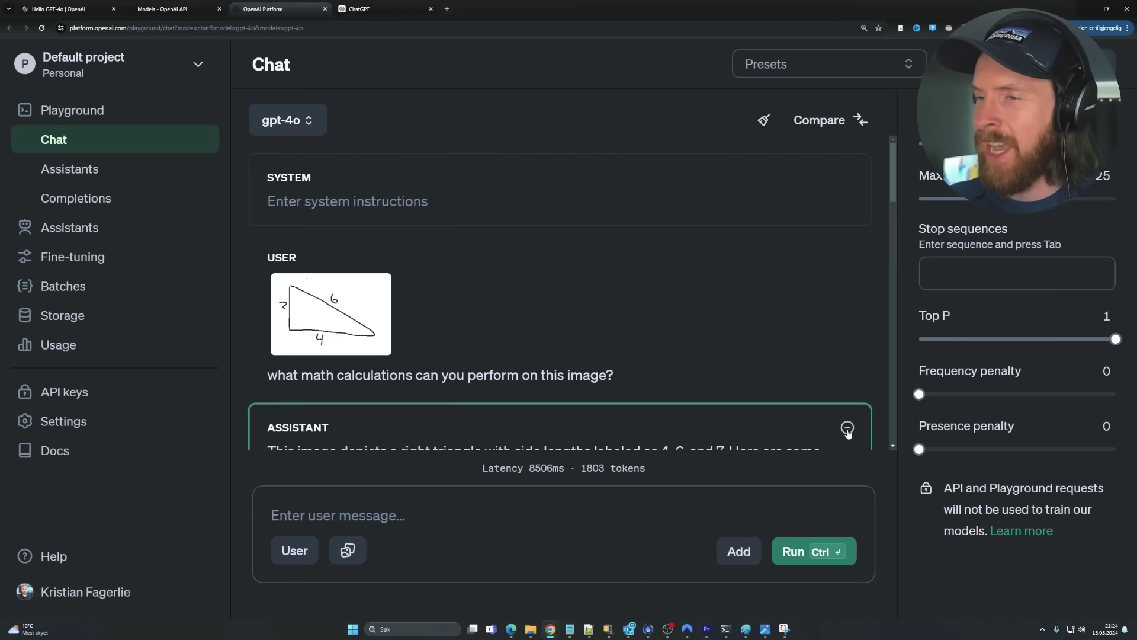
Delete the gpt-4o reply and note its 8506 ms latency.
left_click(847, 428)
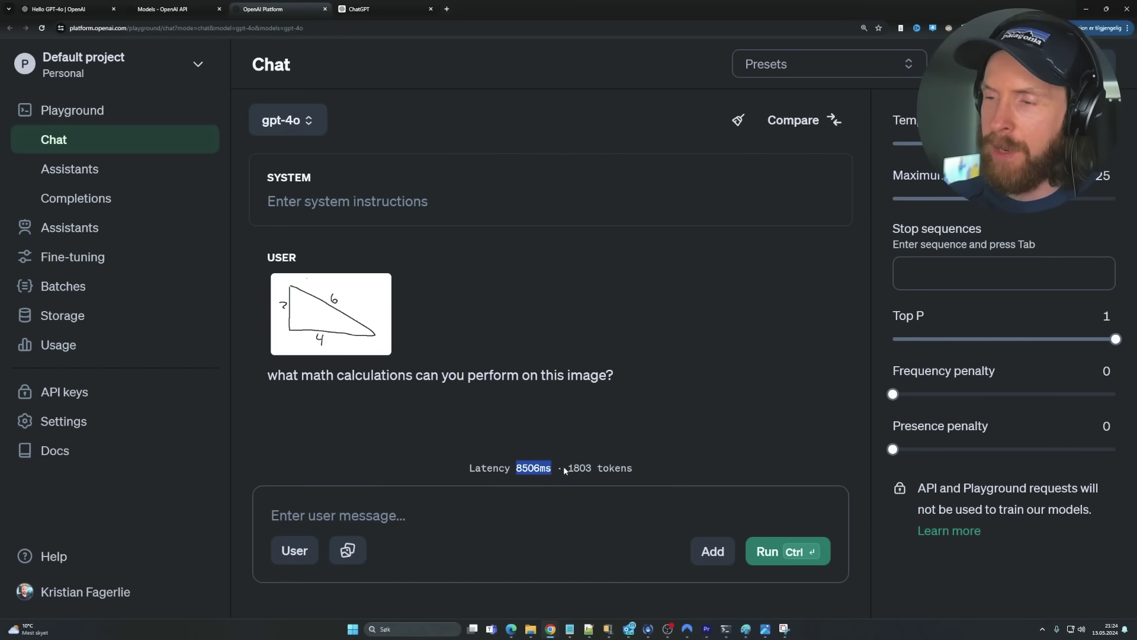
left_click_drag(574, 468, 594, 468)
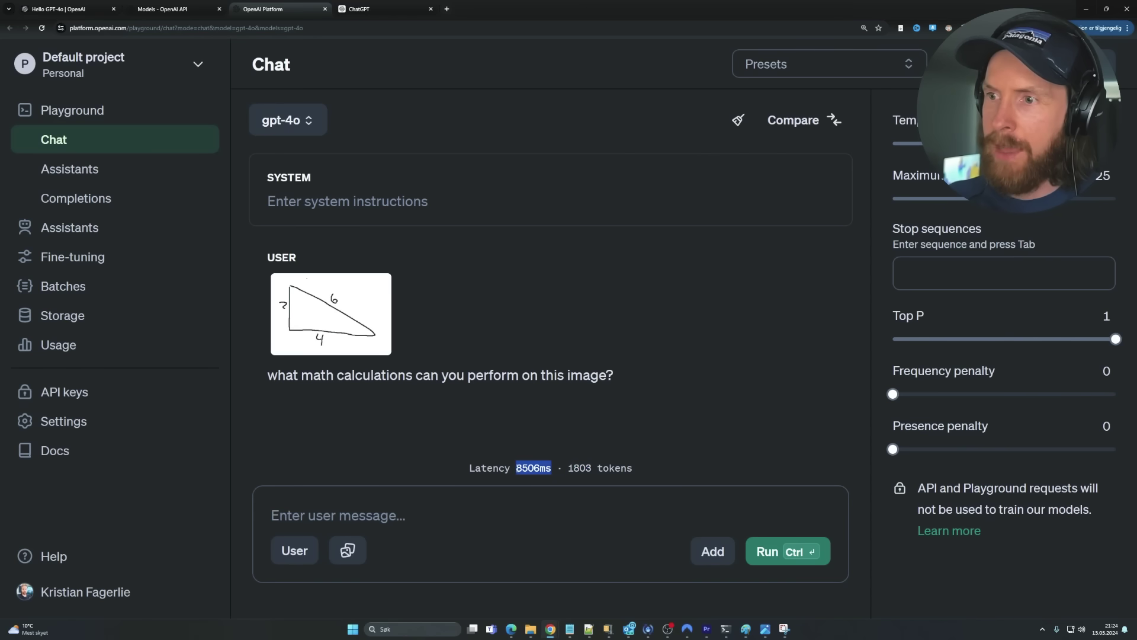
left_click(528, 481)
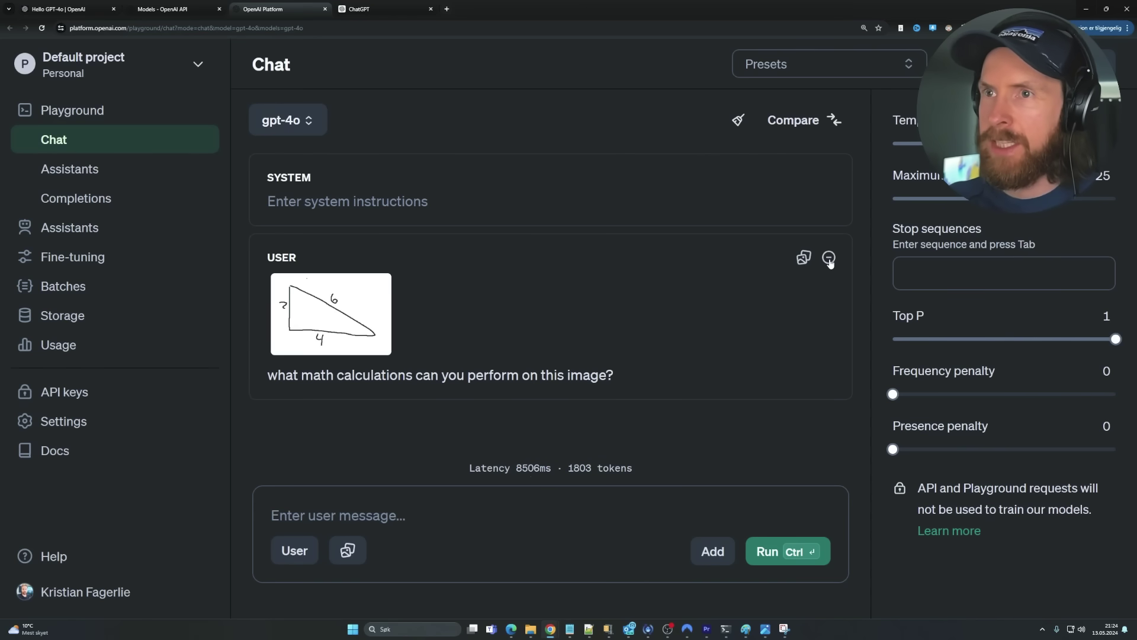
Remove the triangle message and run the 1800s Paris prompt on gpt-4o and gpt-4-turbo.
left_click(828, 258)
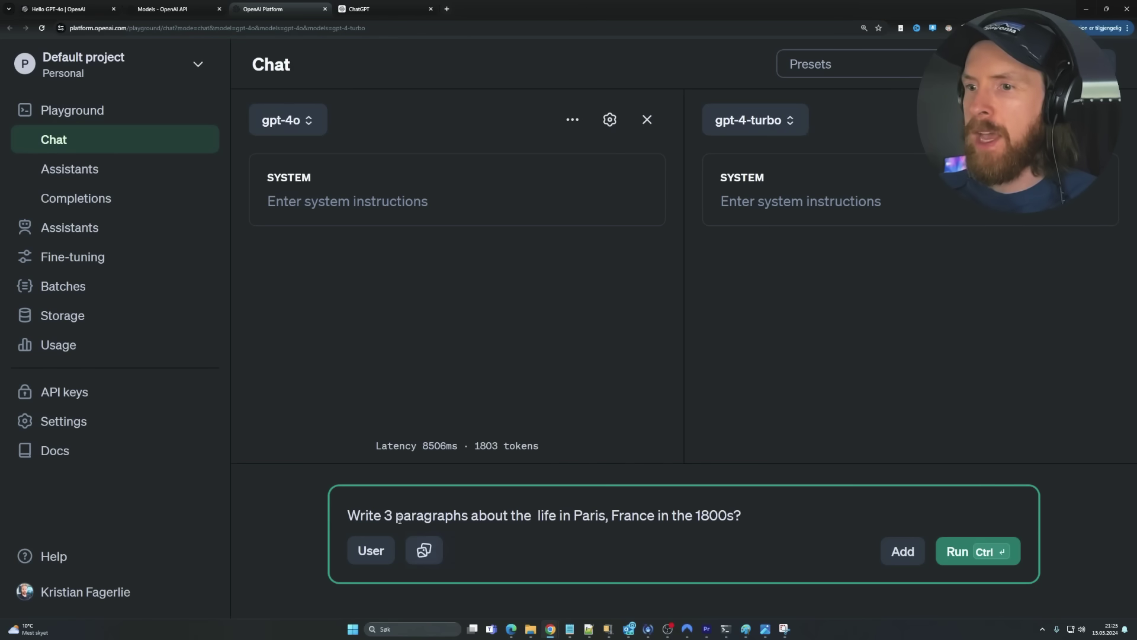
left_click_drag(347, 515, 767, 511)
left_click(766, 511)
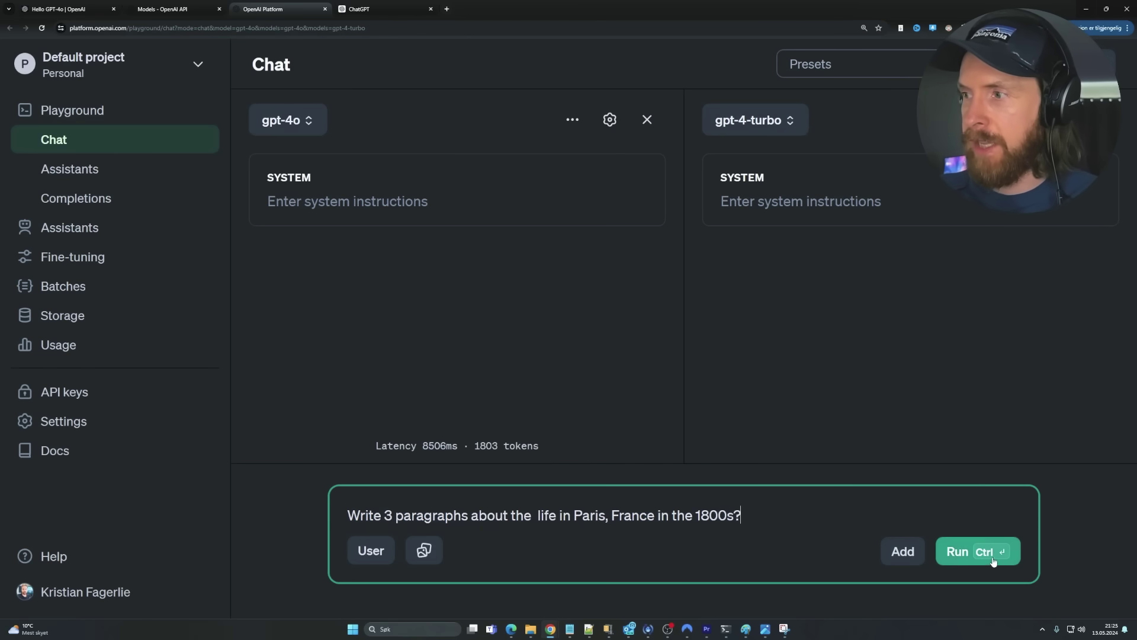
left_click(958, 553)
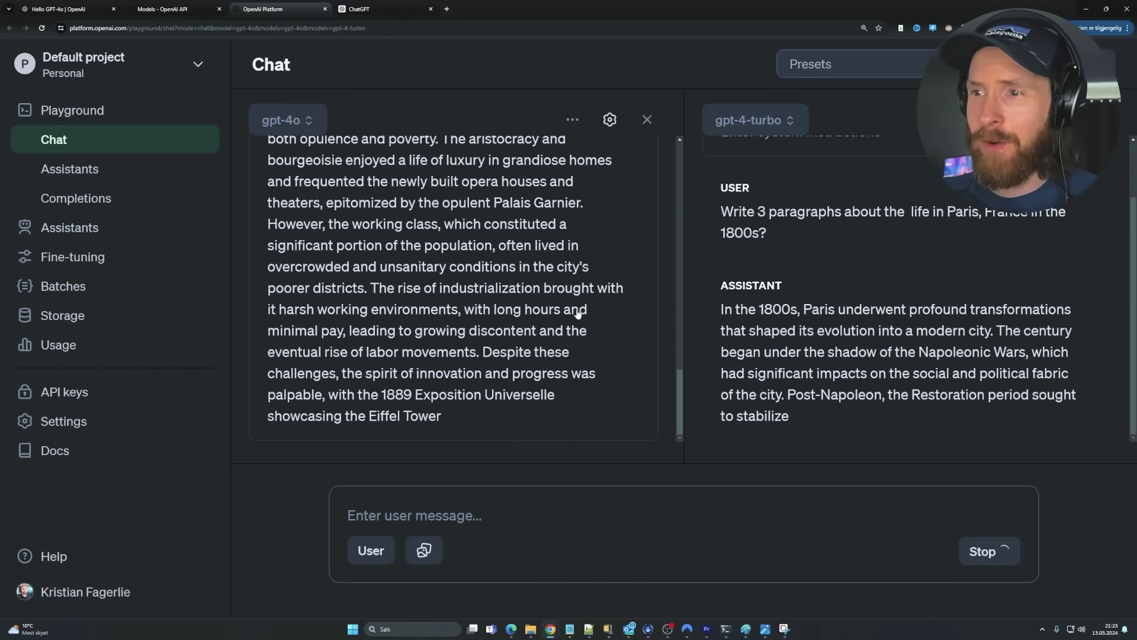
Compare both Paris replies: gpt-4o in 5216 ms, gpt-4-turbo in 23442 ms.
scroll(573, 314, "down", 5)
scroll(573, 314, "down", 10)
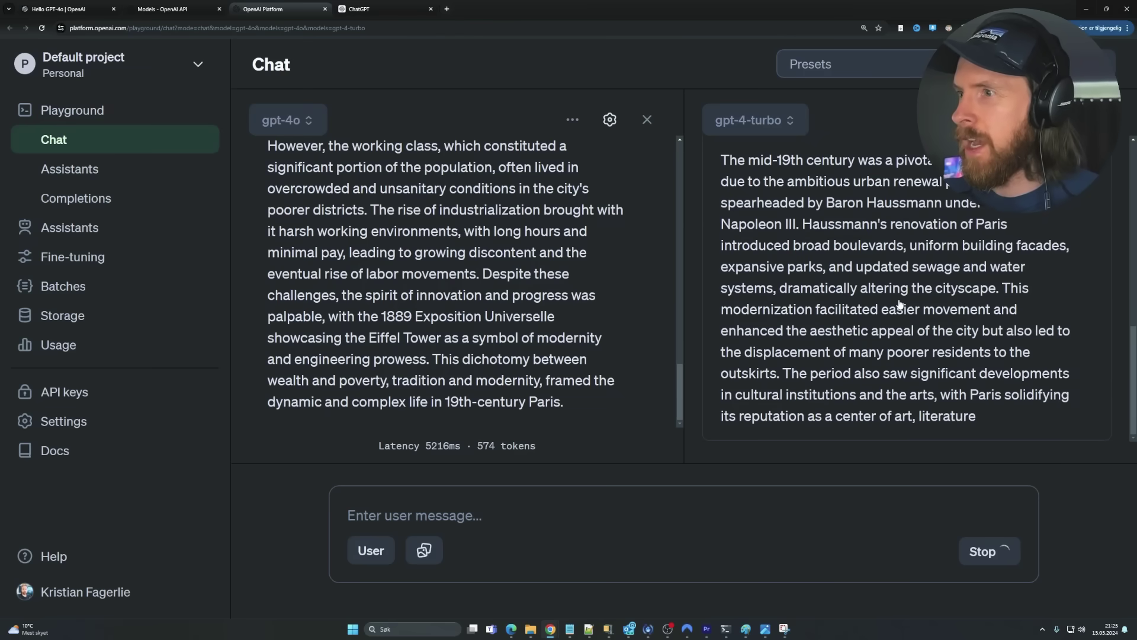
scroll(538, 317, "up", 10)
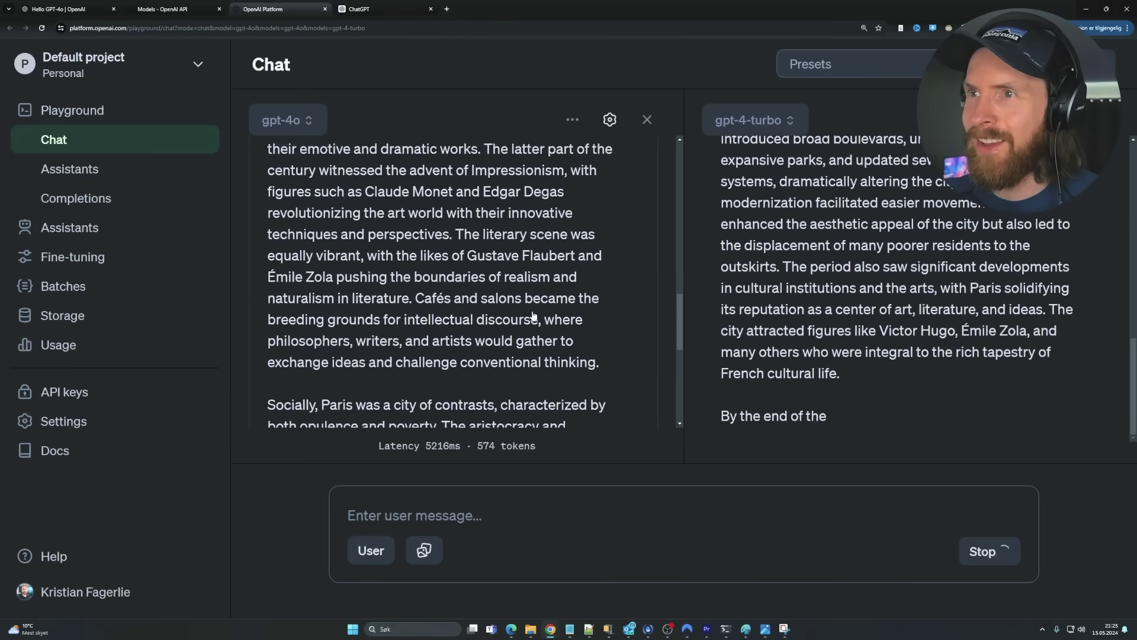
scroll(593, 314, "down", 5)
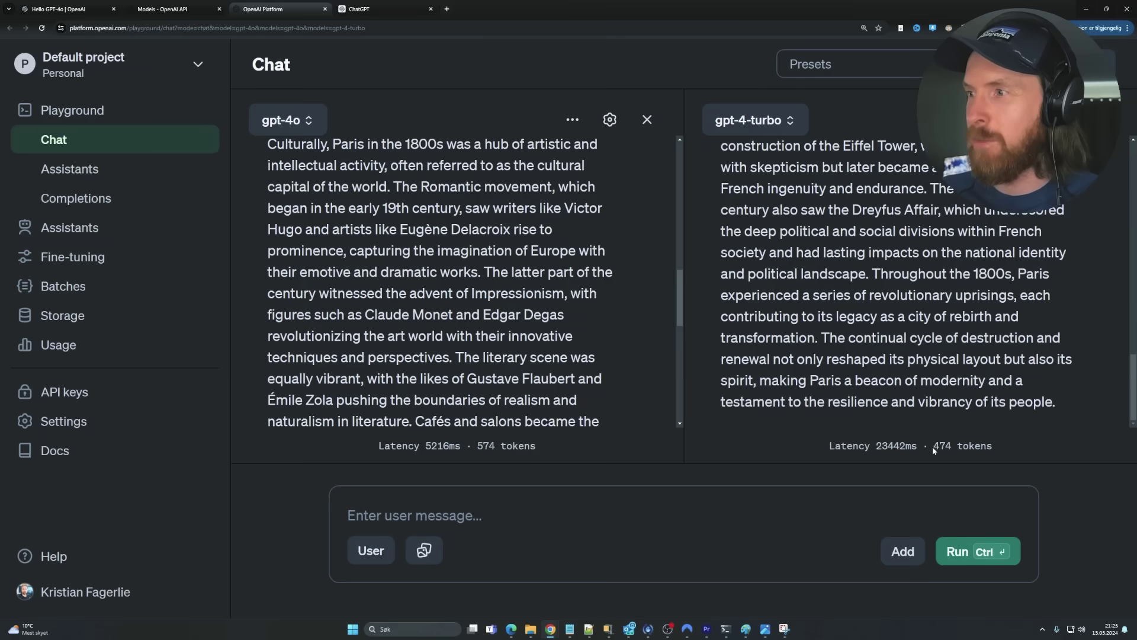
Run the tokens-per-second question on both models, checking gpt-4o's 20.22 tokens per second.
left_click_drag(933, 448, 950, 445)
left_click(968, 451)
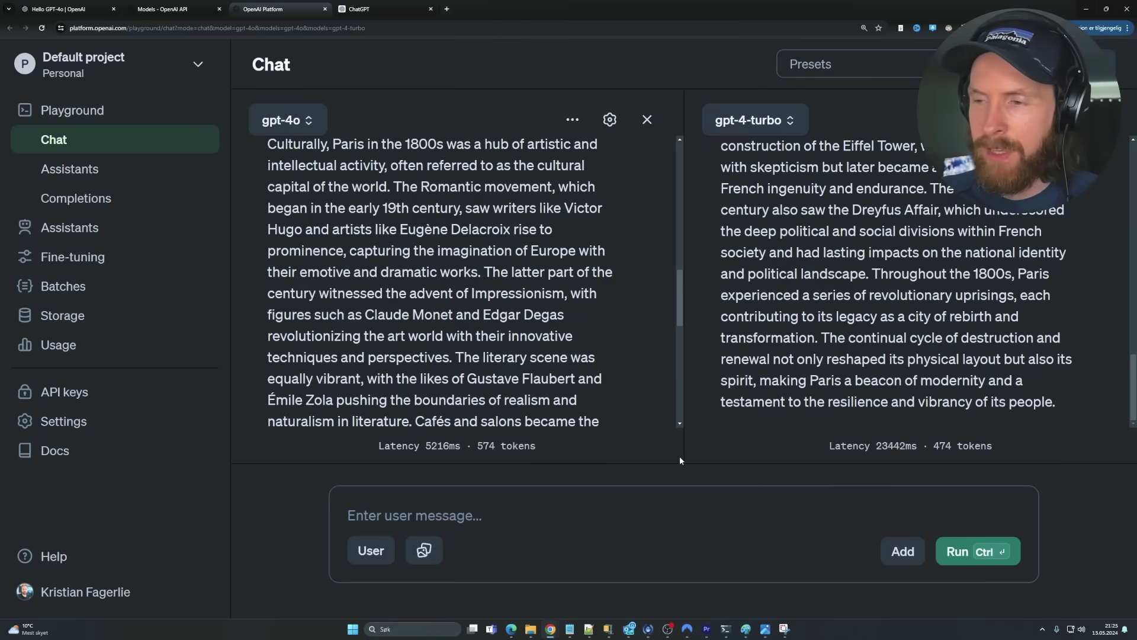
left_click(502, 521)
type("Calculate tokens per seconds: 1. Latency 5216ms 574 tokens 2. Latency 23442ms 474 tokens")
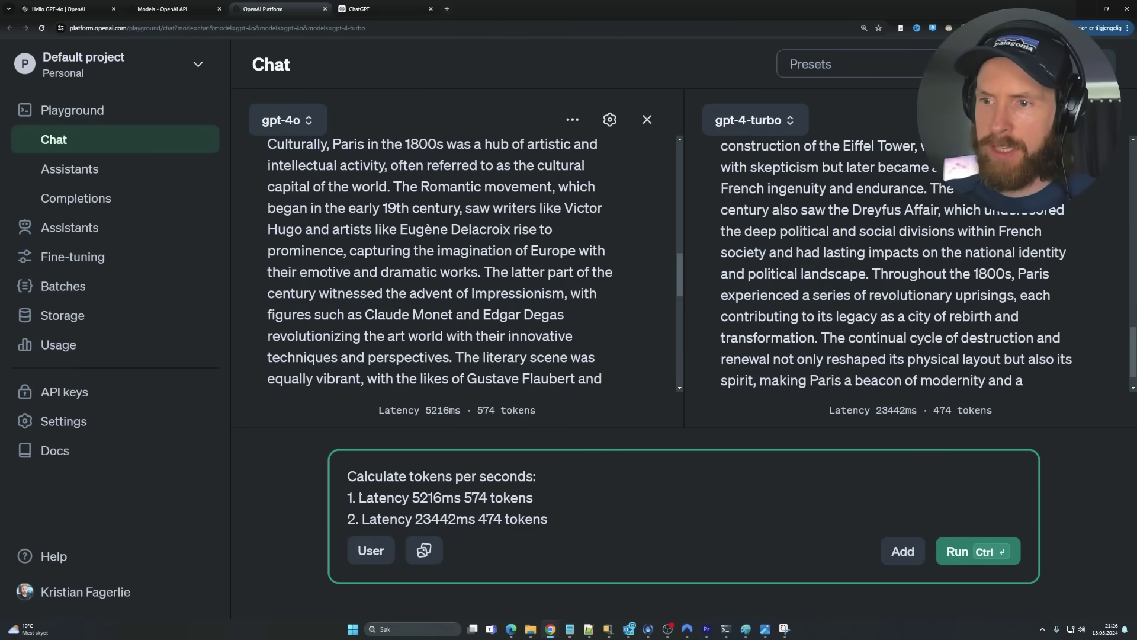
left_click_drag(359, 498, 487, 518)
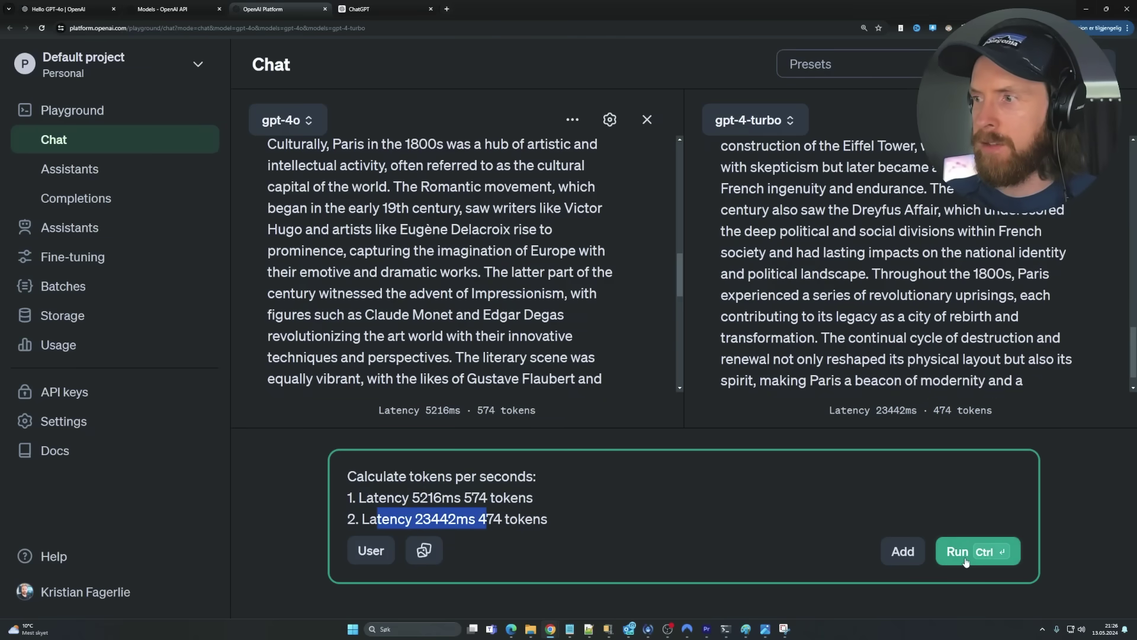
left_click(944, 550)
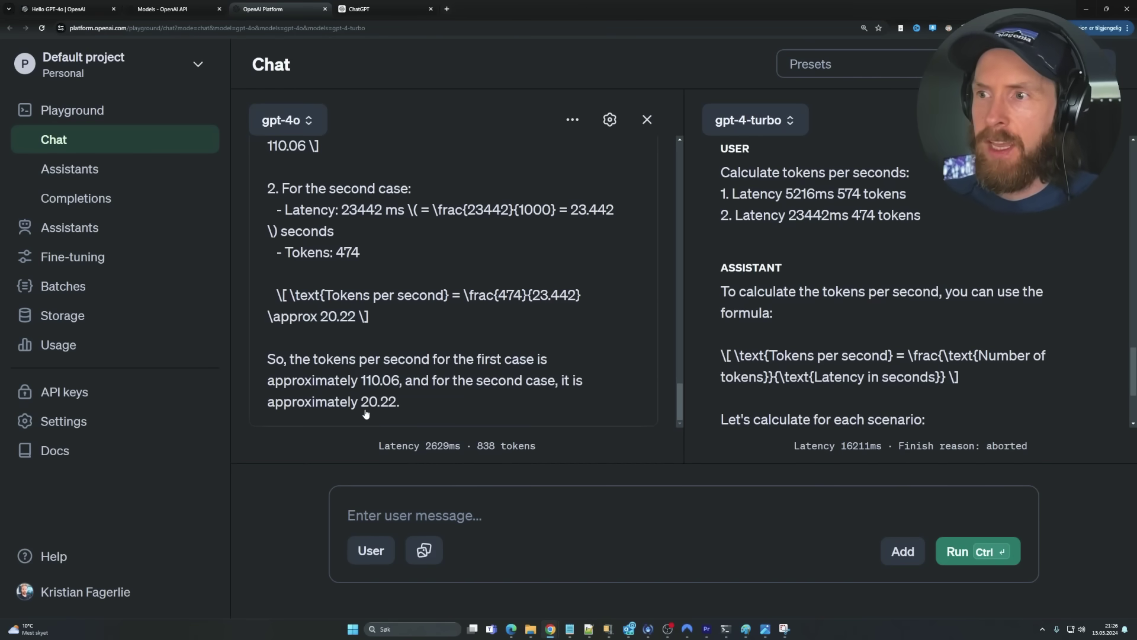
left_click_drag(361, 405, 396, 410)
left_click(397, 410)
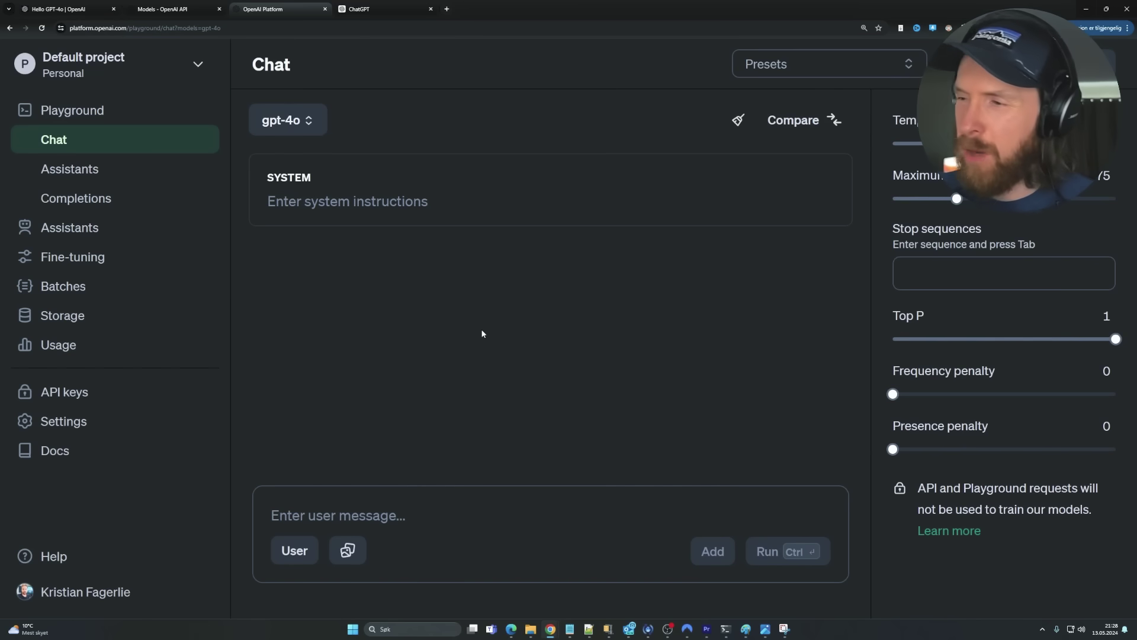
Copy the marble puzzle text from Notepad++ and return to the Playground.
left_click(589, 629)
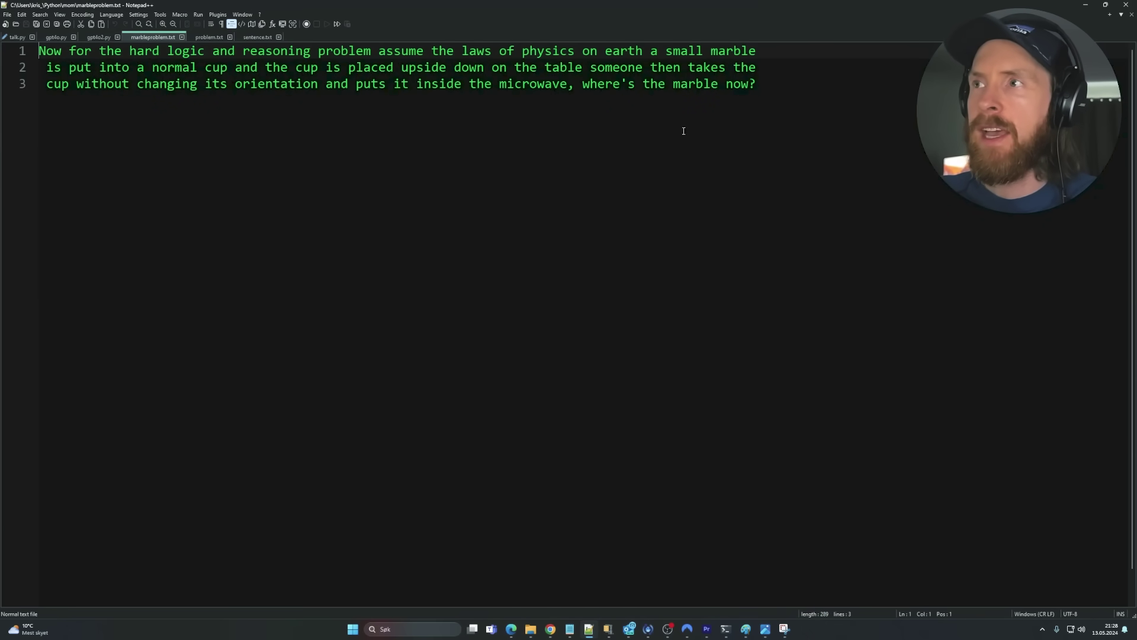
left_click_drag(756, 84, 42, 67)
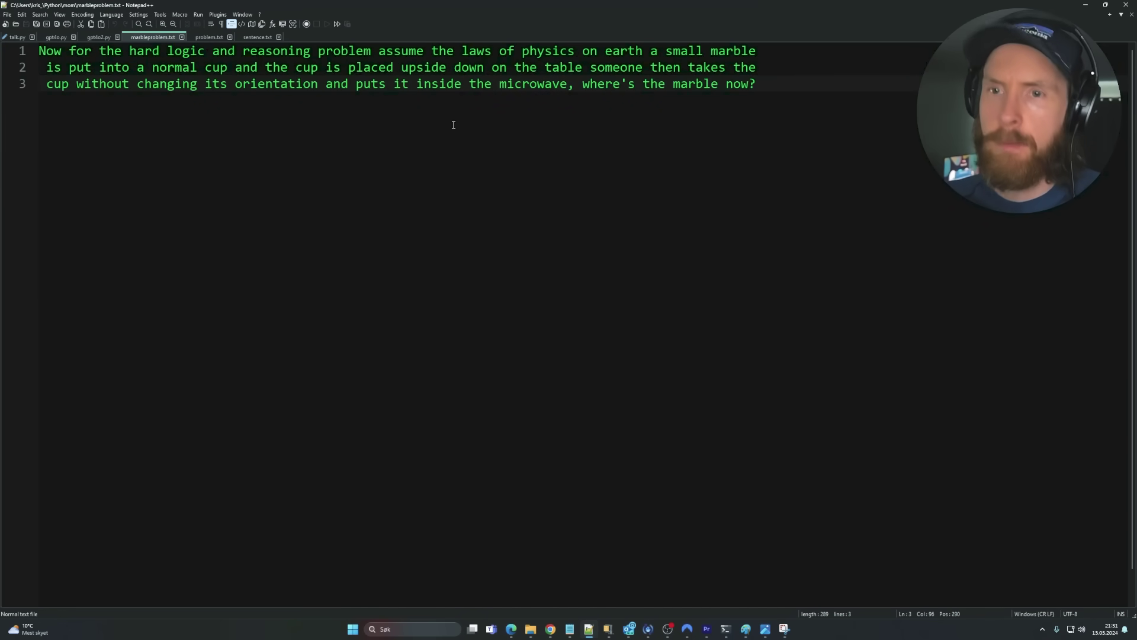
key("ctrl+a")
key("ctrl+c")
left_click(1081, 6)
Paste the marble-in-a-cup puzzle as the user message and remove stray spaces on lines 2 and 3.
left_click(376, 201)
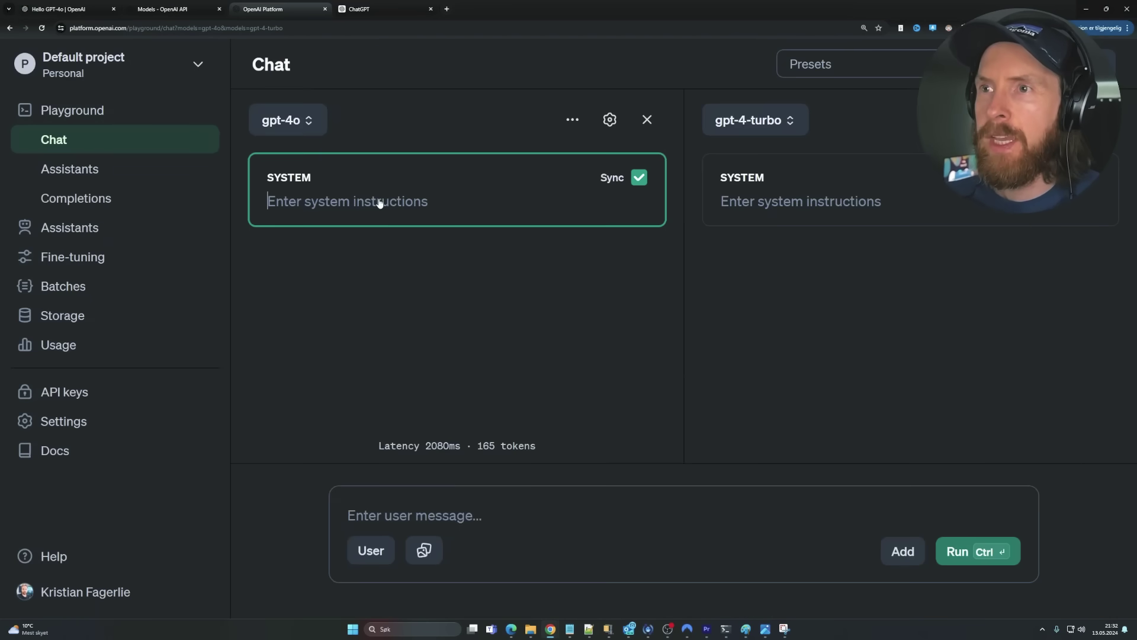
left_click(461, 520)
key("ctrl+v")
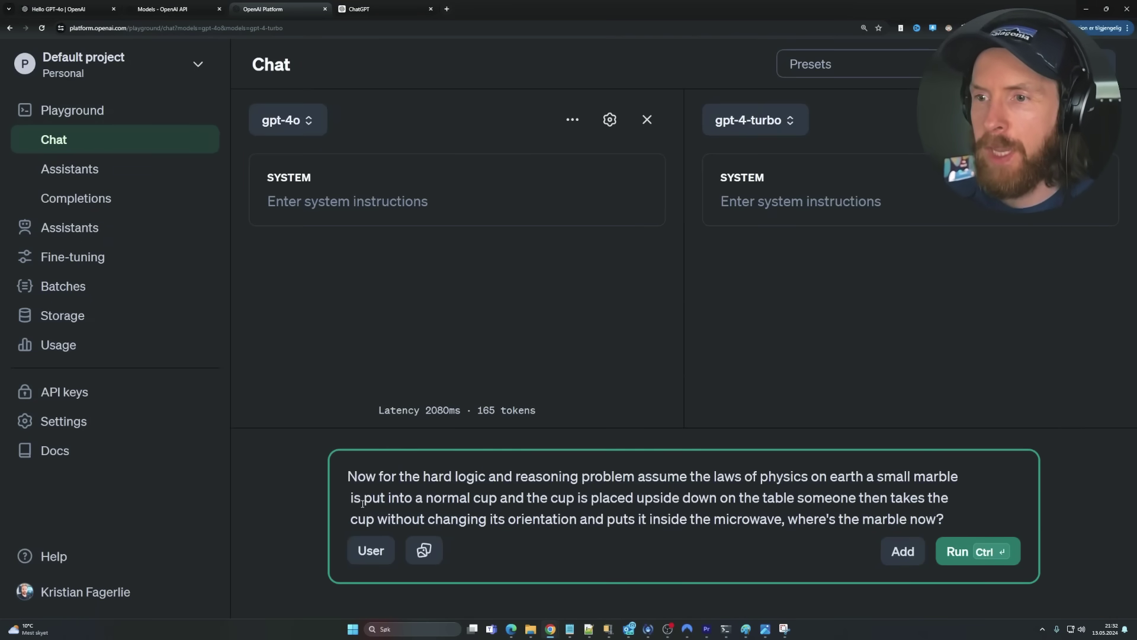
left_click(351, 502)
key("BackSpace")
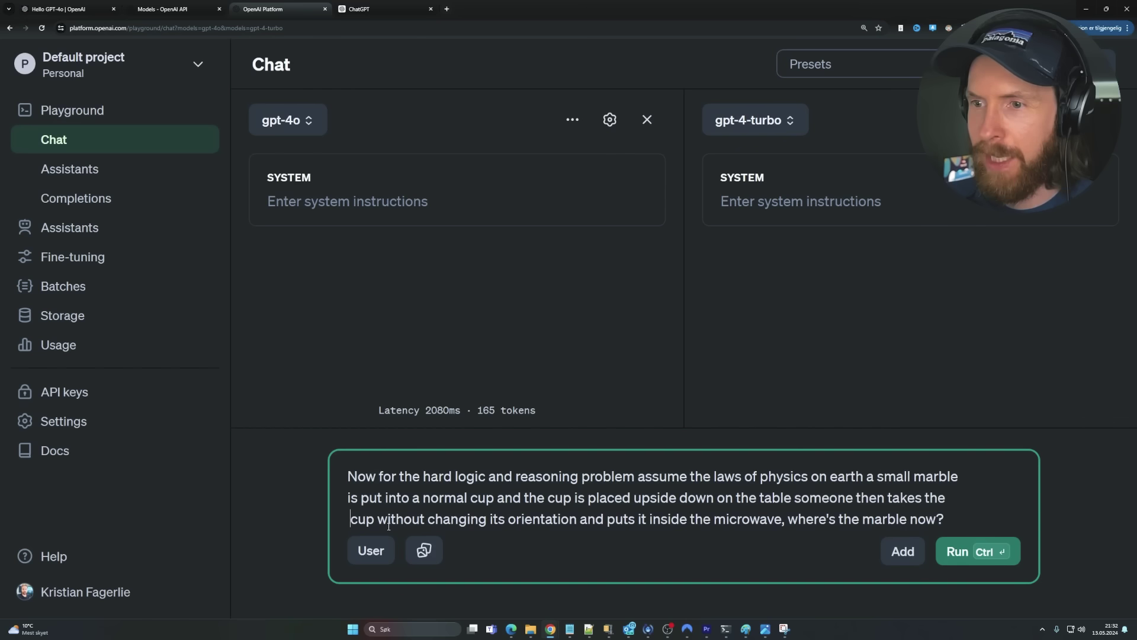
key("BackSpace")
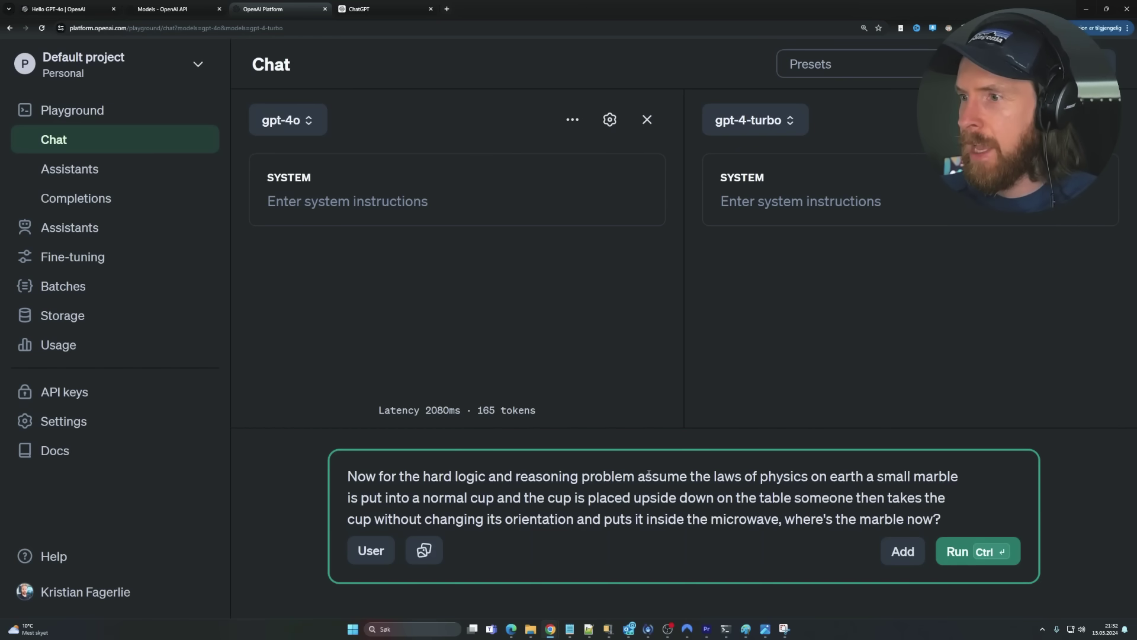
Highlight the puzzle text from "assume" through "now?" to review it.
left_click_drag(640, 475, 578, 522)
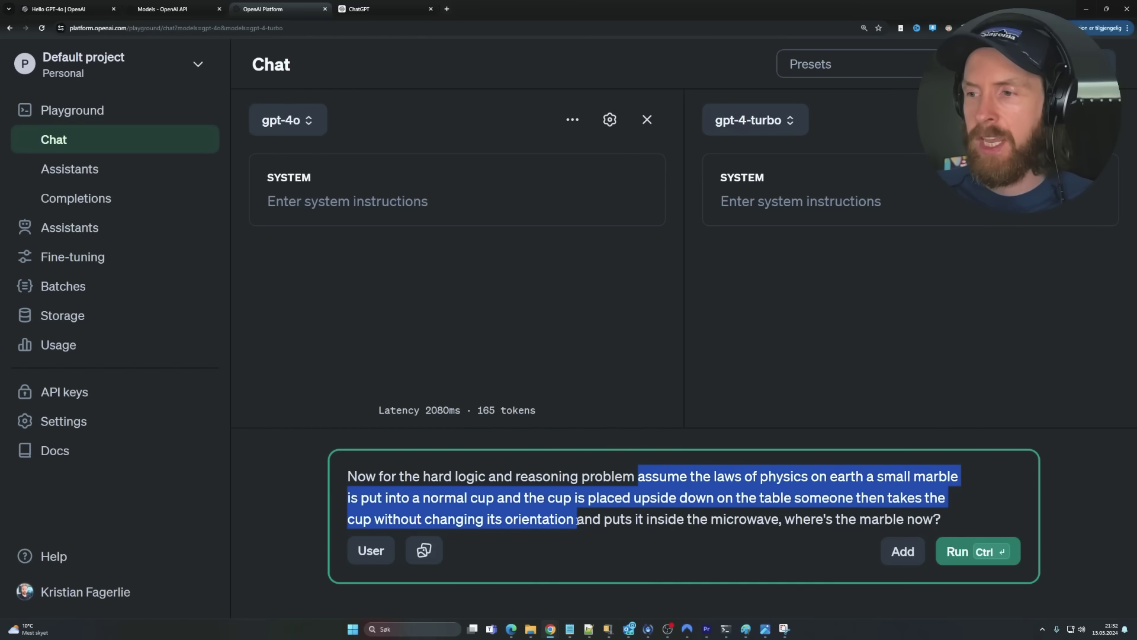
left_click_drag(578, 522, 944, 518)
left_click(945, 516)
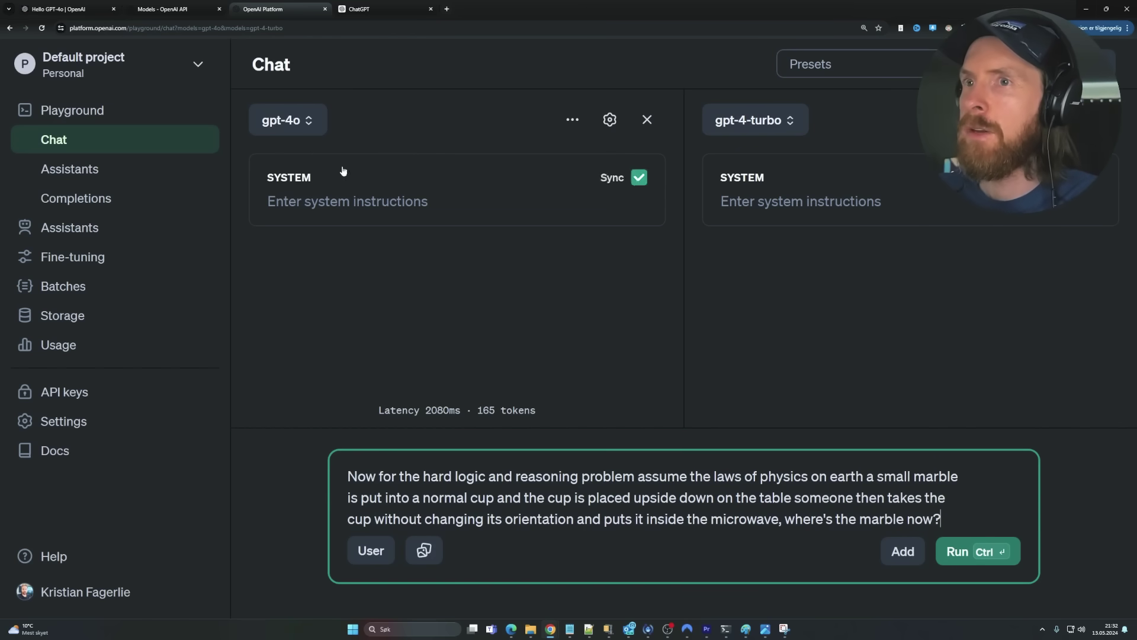
Confirm the left pane uses gpt-4o and the right pane gpt-4-turbo.
left_click(290, 121)
left_click(297, 191)
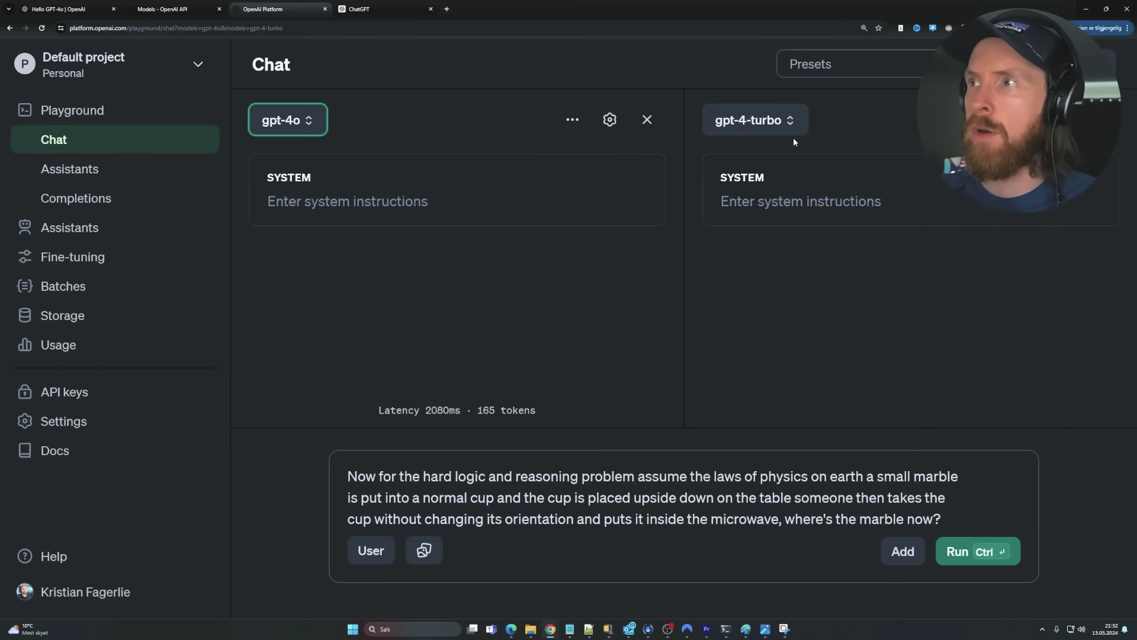
left_click(753, 122)
left_click(758, 215)
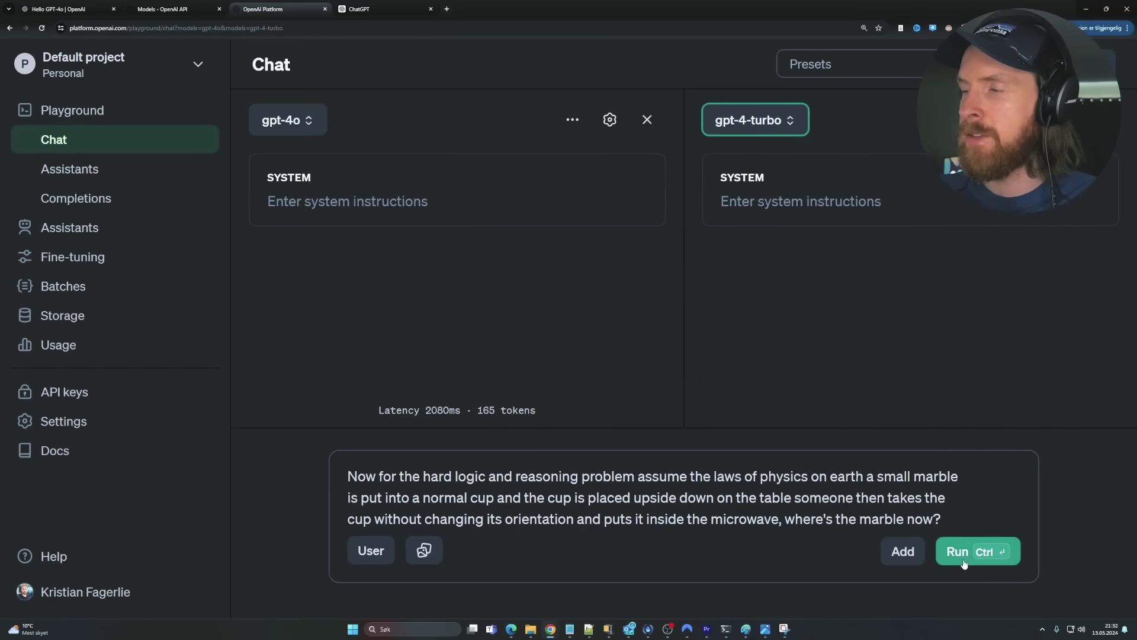
Review both generation settings and run the marble puzzle: 2835 ms versus 11726 ms.
left_click(614, 130)
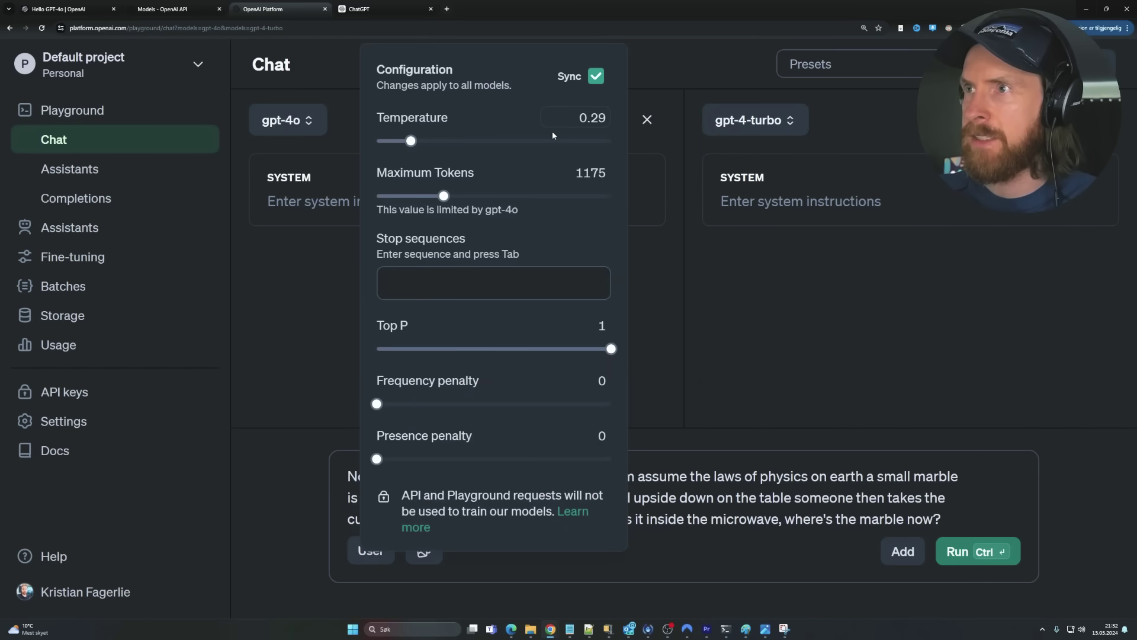
left_click(1063, 120)
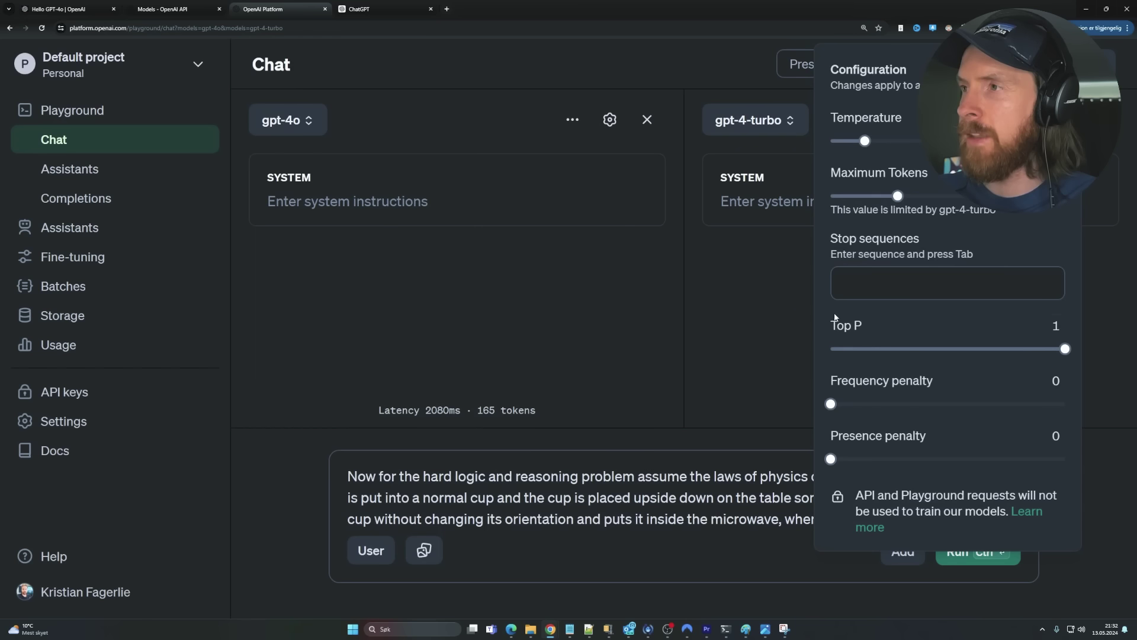
left_click(811, 311)
left_click(954, 557)
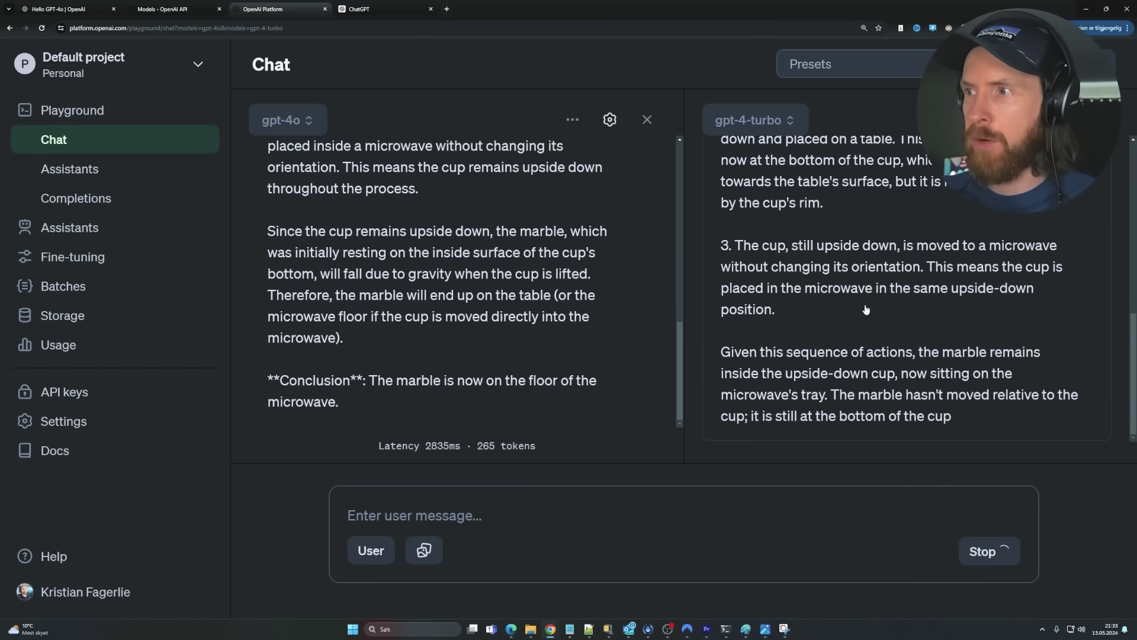
scroll(854, 305, "down", 1)
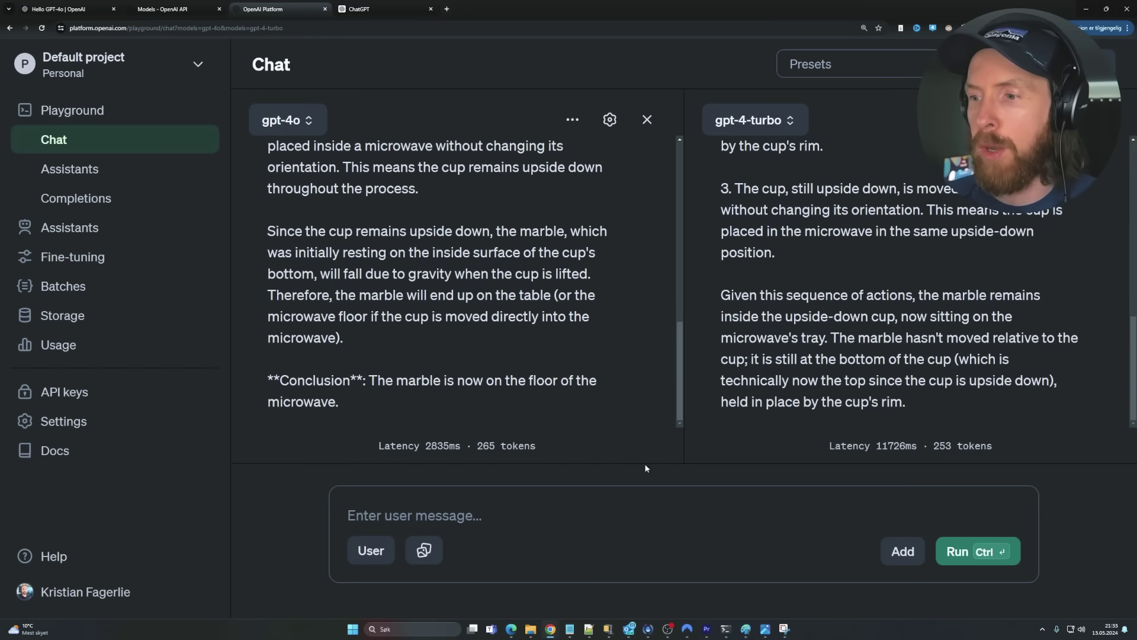
Run the apples prompt from sentence.txt on both models.
left_click(587, 632)
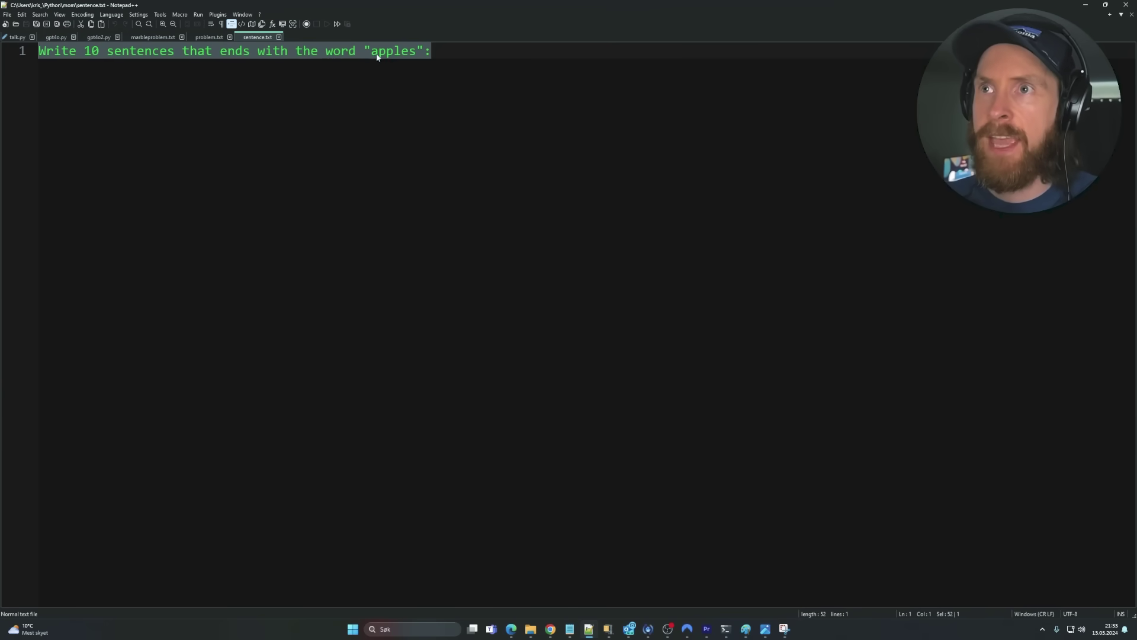
key("alt+Tab")
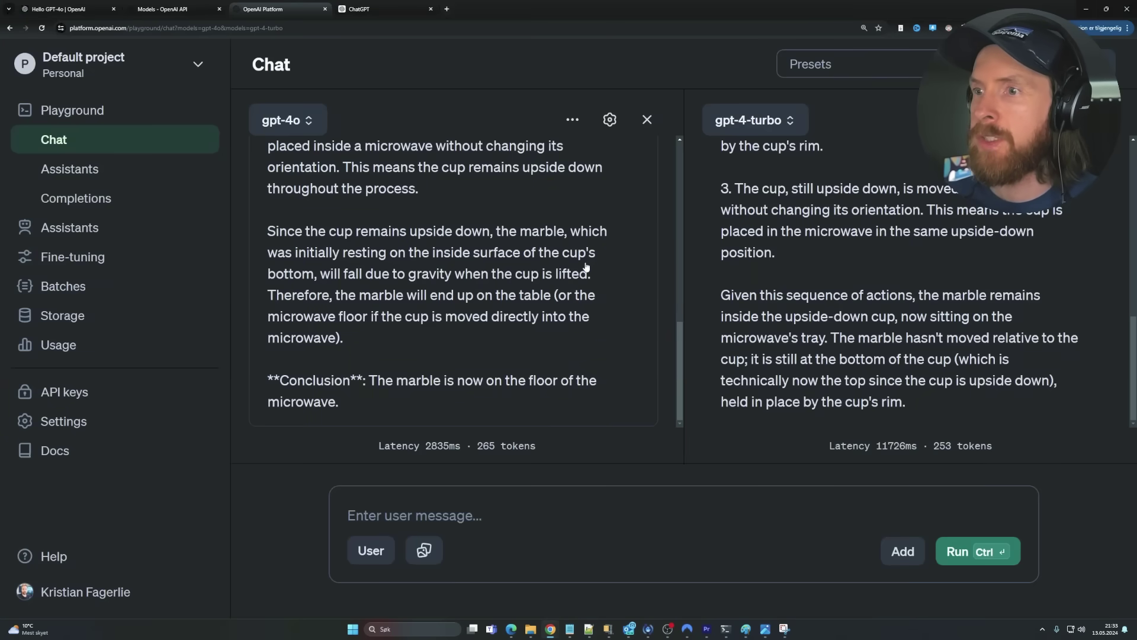
scroll(609, 277, "up", 2)
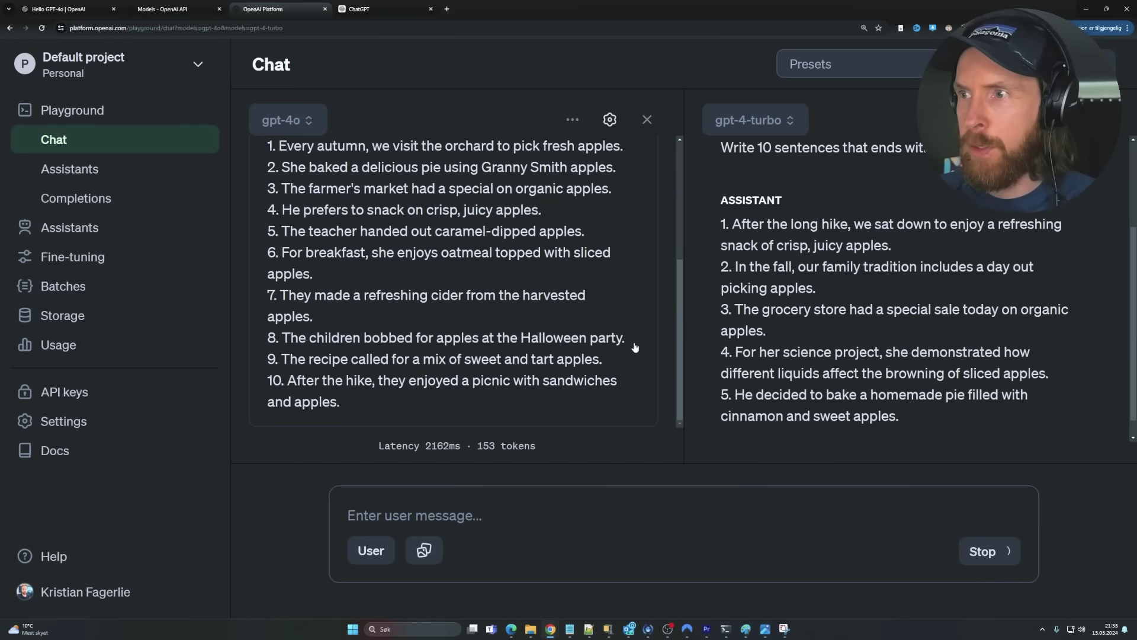
left_click_drag(631, 341, 601, 343)
left_click(601, 344)
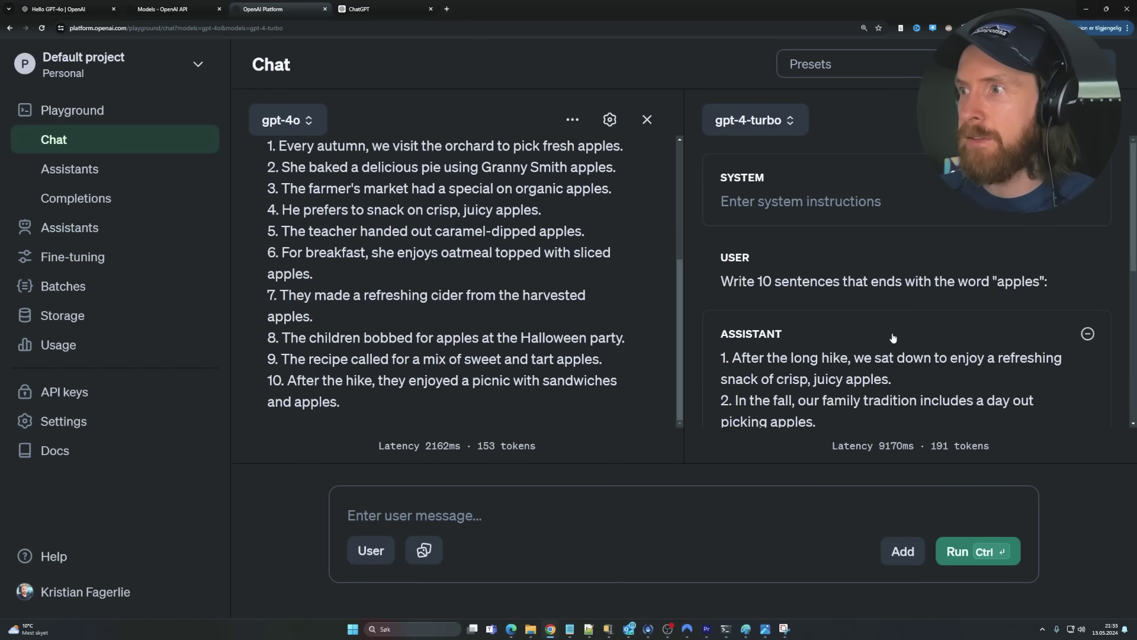
Read both ten-sentence replies: gpt-4o in 2162 ms, gpt-4-turbo in 9170 ms.
scroll(892, 336, "down", 2)
scroll(892, 337, "down", 3)
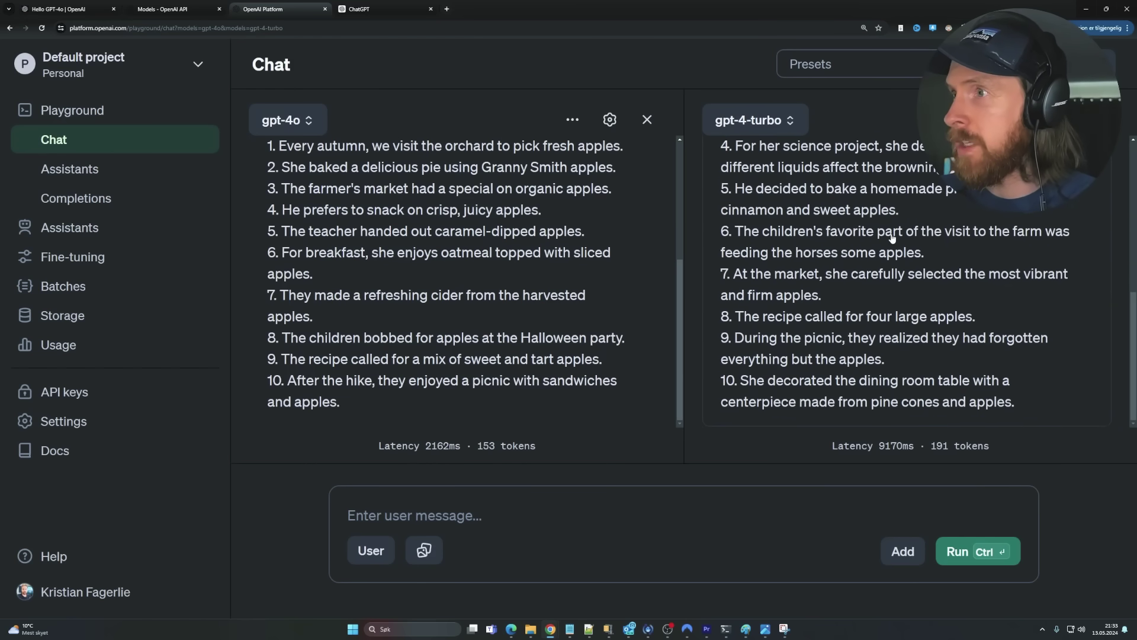
scroll(892, 240, "up", 3)
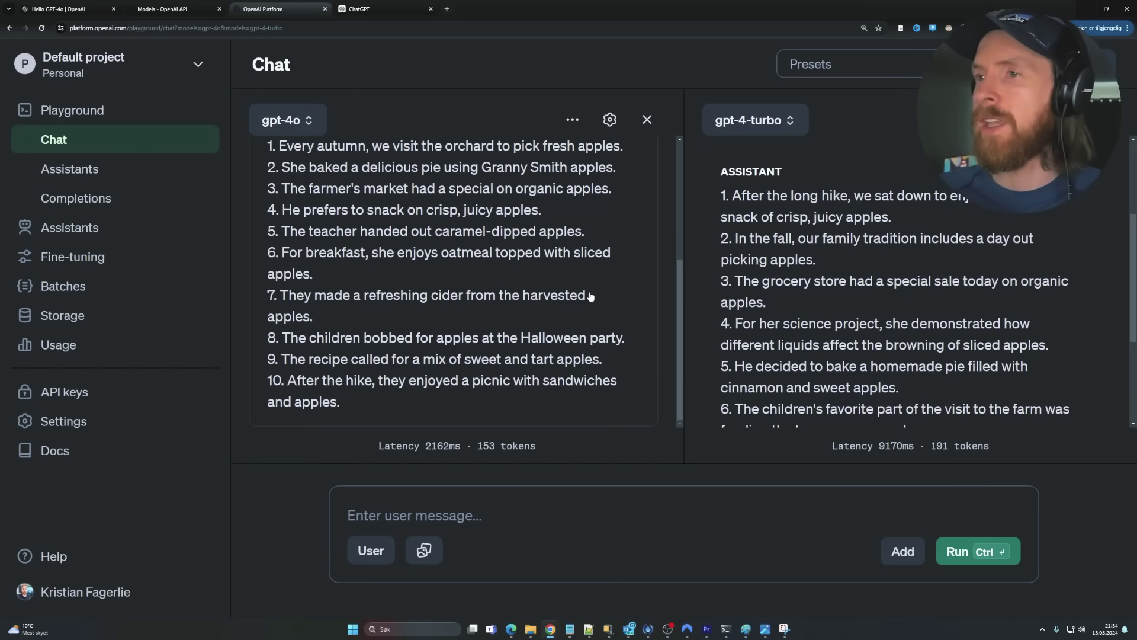
scroll(769, 286, "up", 3)
scroll(530, 237, "up", 4)
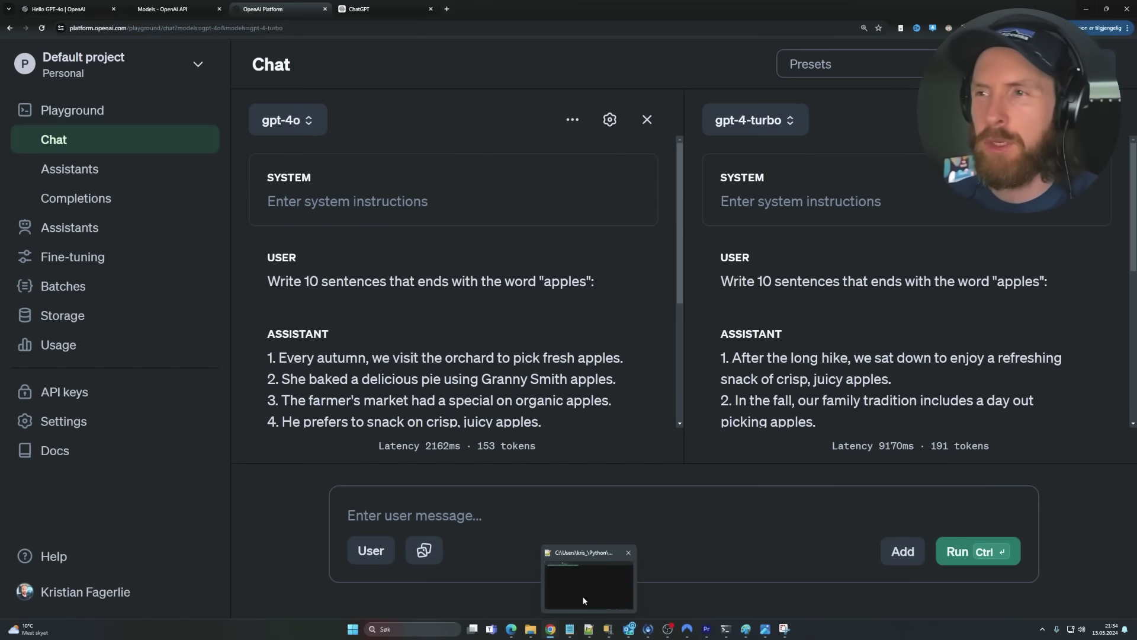
Switch to the Hello GPT-4o tab, scroll through the announcement, and return to the top.
key("ctrl+1")
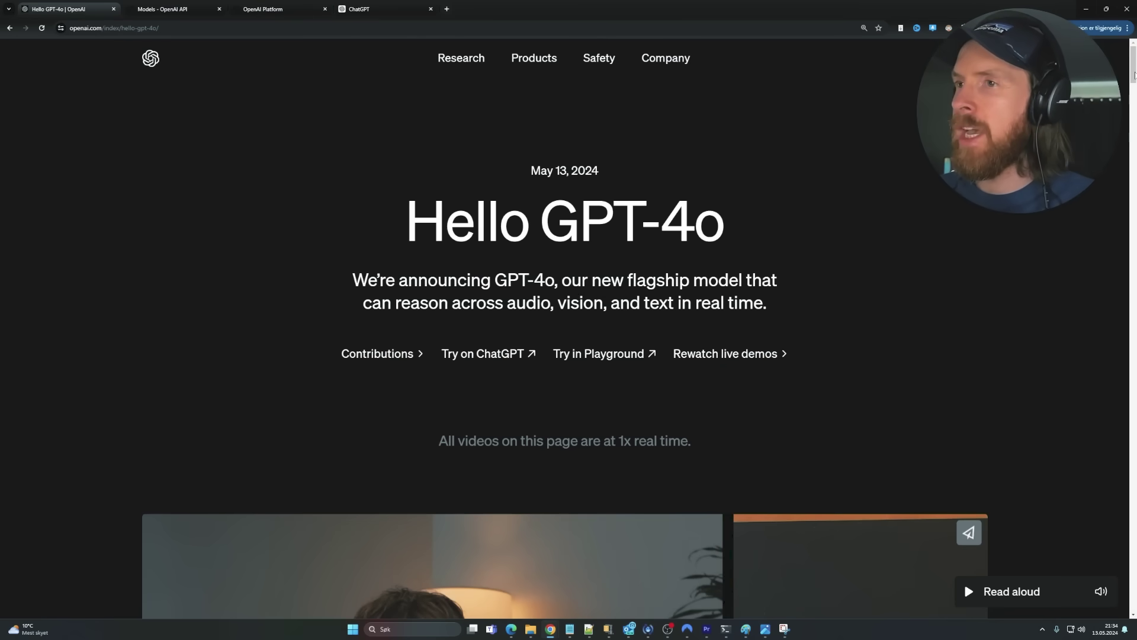
scroll(1132, 81, "down", 3)
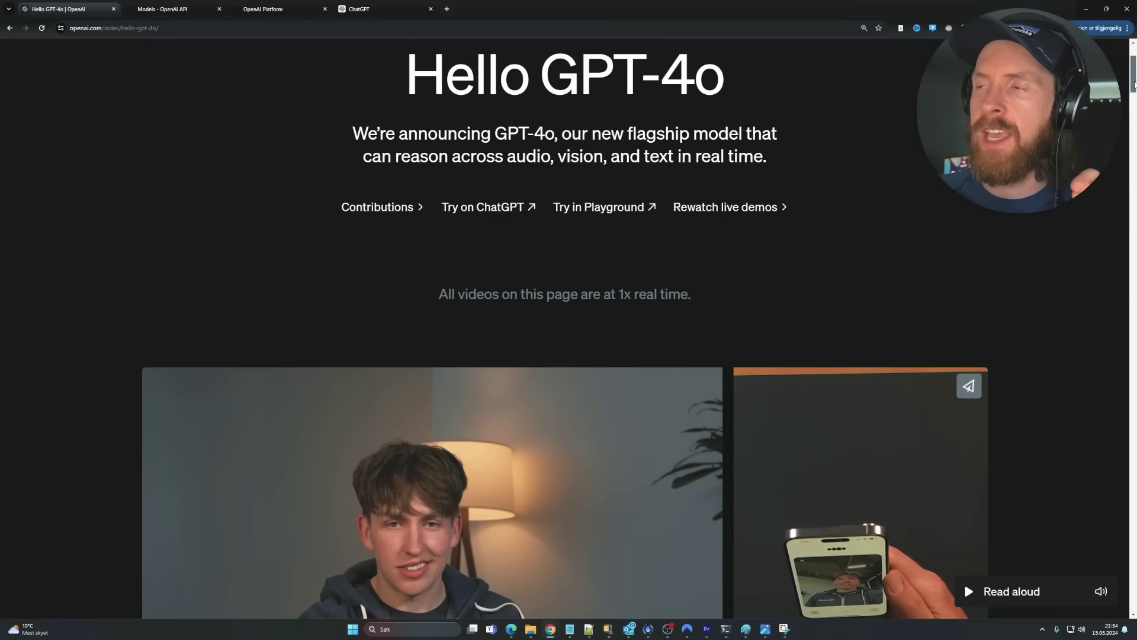
scroll(1133, 85, "up", 3)
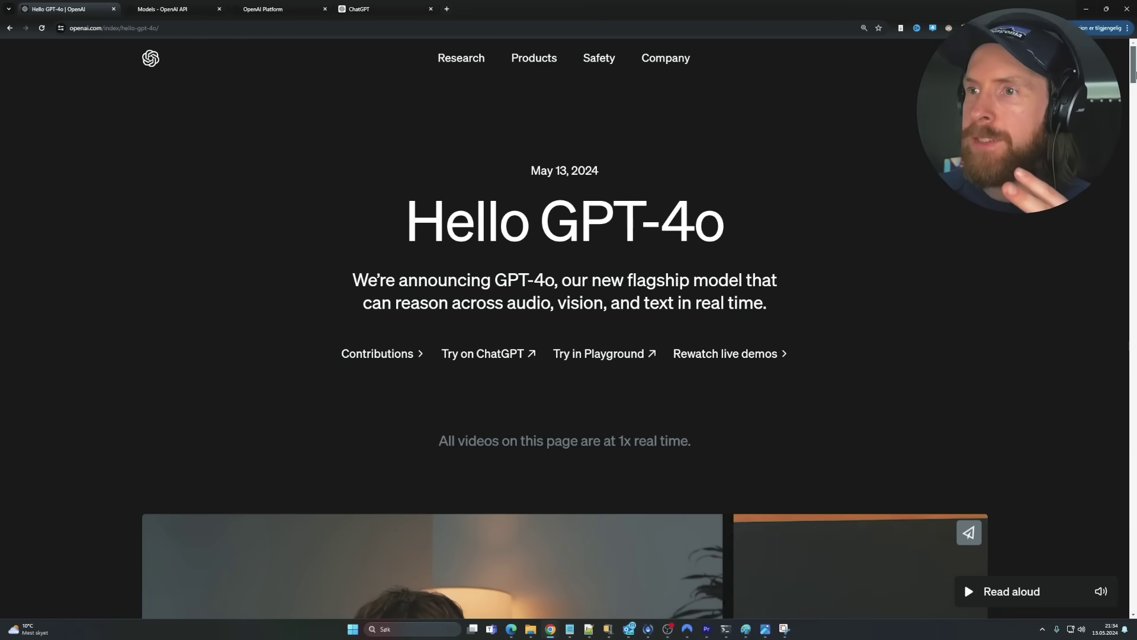
left_click_drag(1133, 74, 1134, 130)
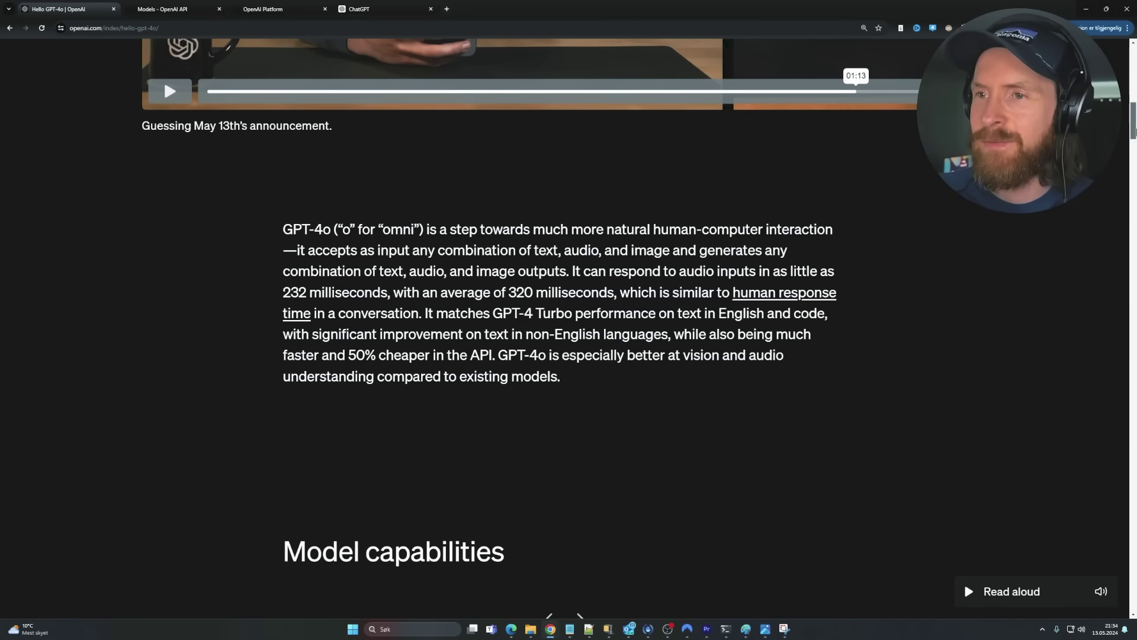
left_click_drag(1135, 131, 1135, 279)
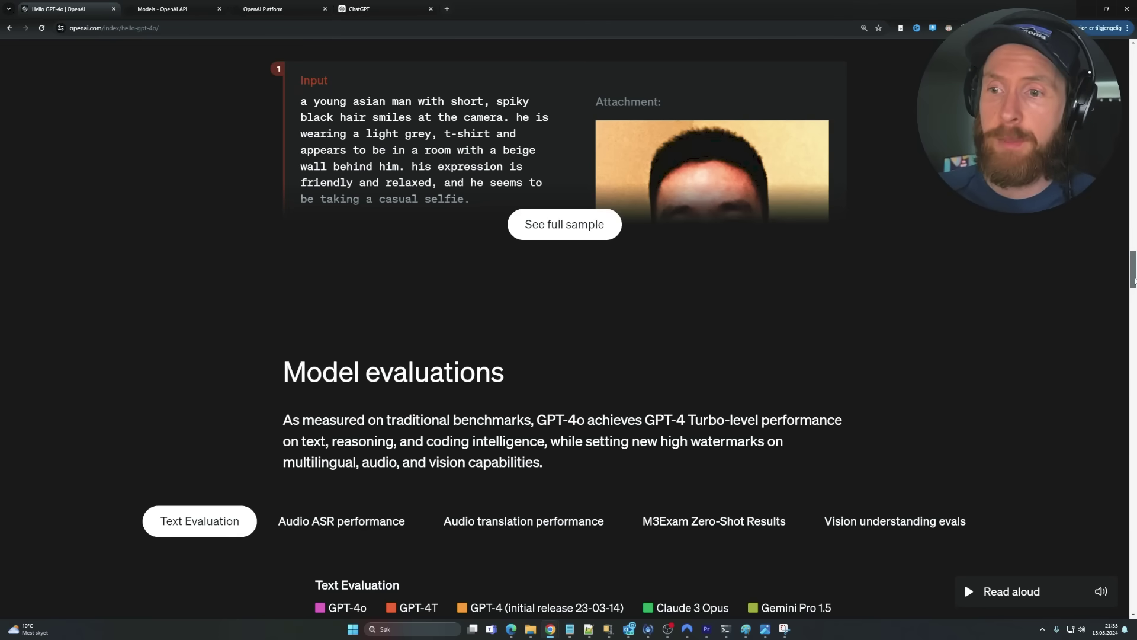
key("Home")
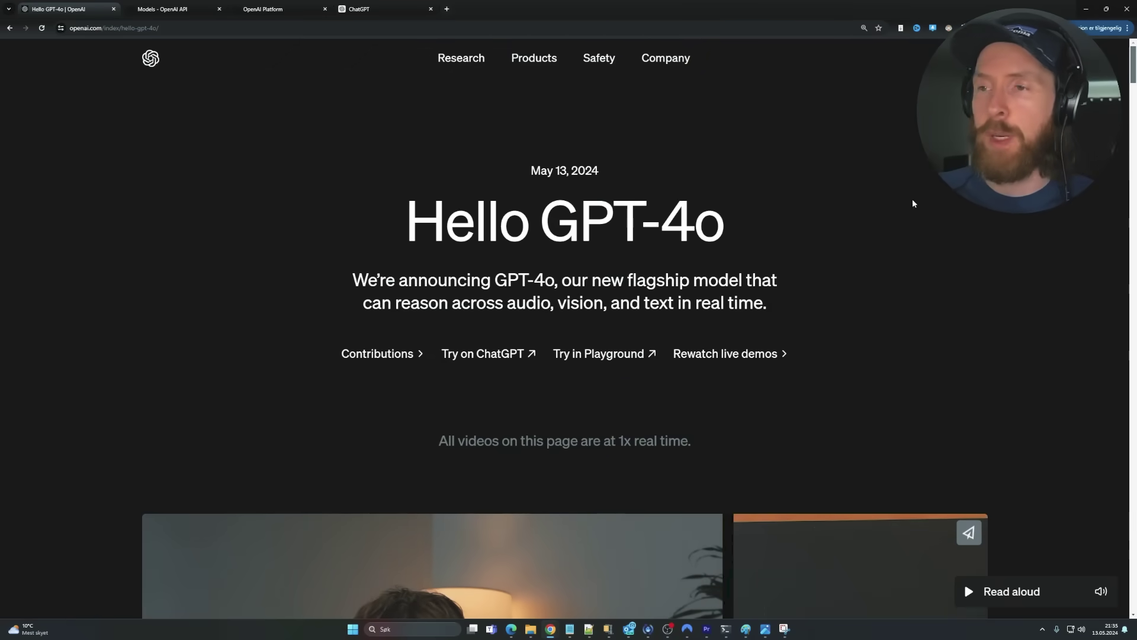